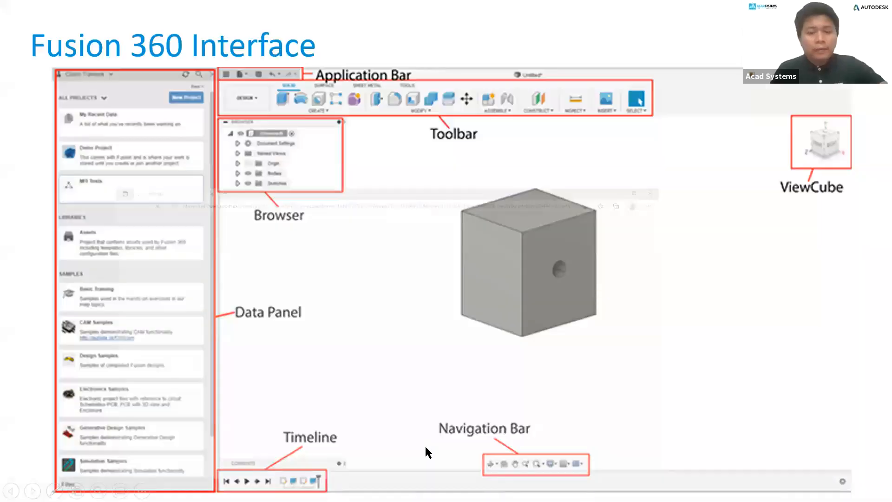
# Step: Choose the company Google account for the Zoom sign-in and submit the account password
pyautogui.press('super')
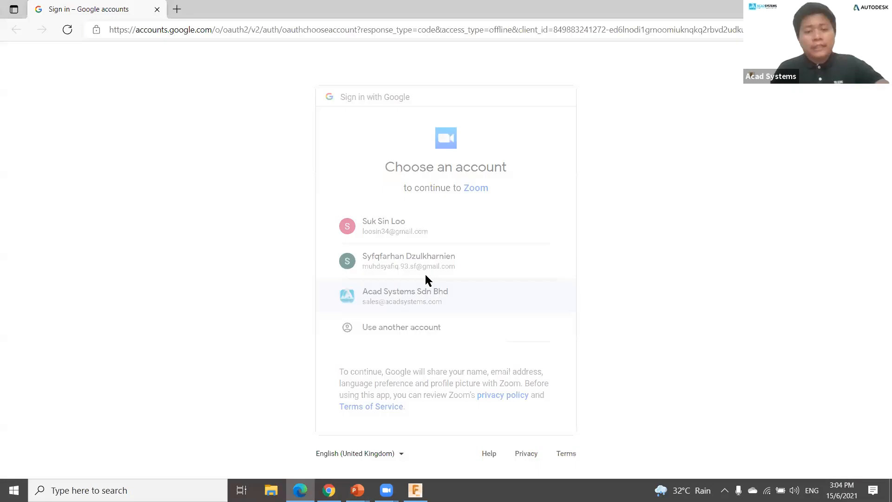
pyautogui.click(423, 257)
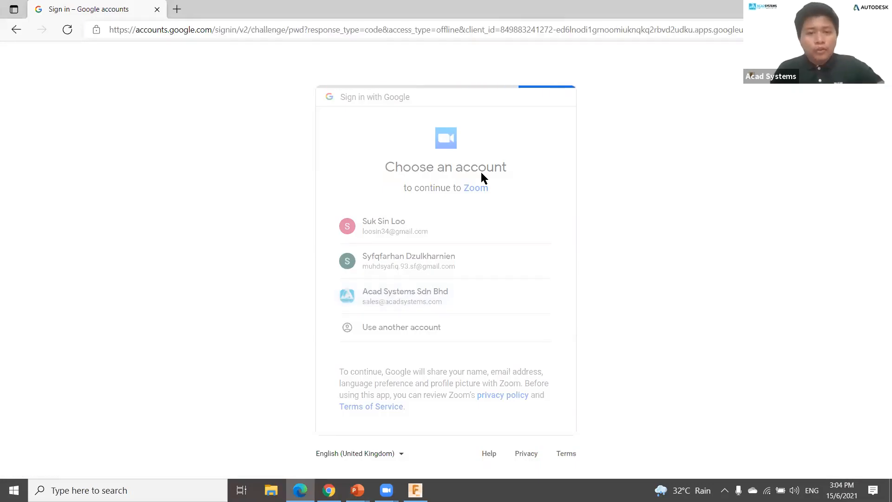
pyautogui.click(385, 283)
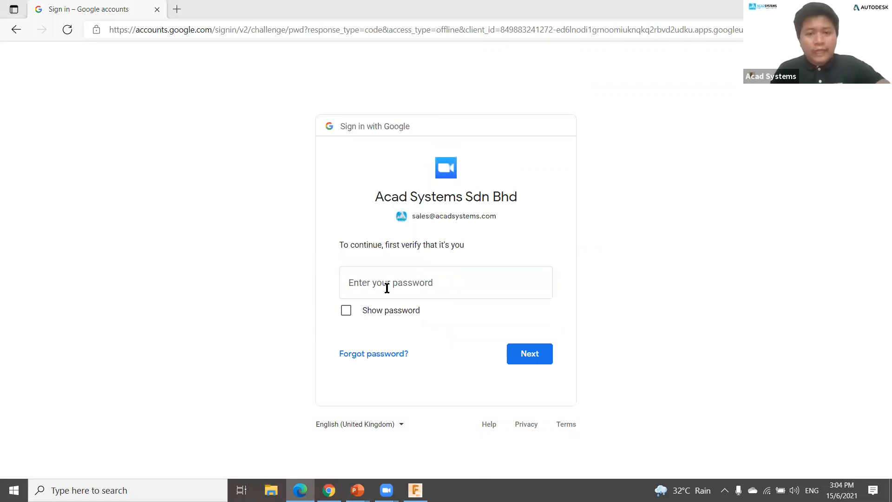
pyautogui.write('•••••••••')
pyautogui.press('Return')
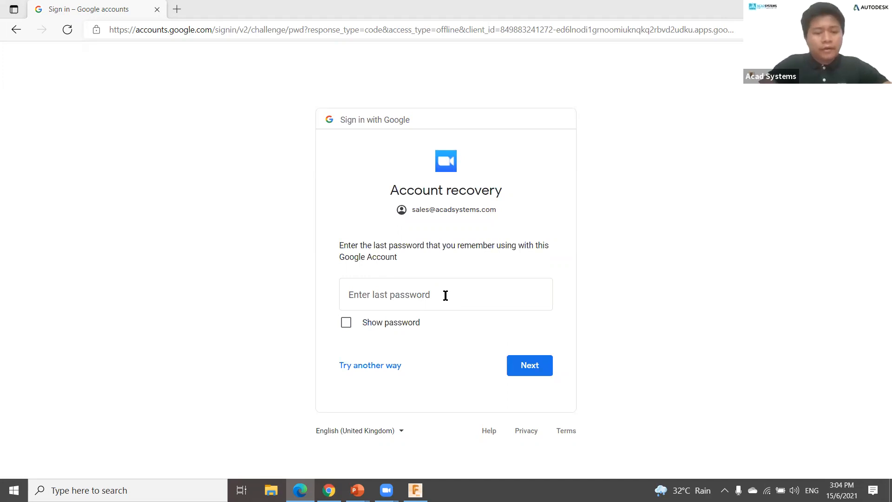
# Step: Submit the last remembered password for account recovery, abandon the sign-in and return to the slide show
pyautogui.click(445, 295)
pyautogui.write('••••••••')
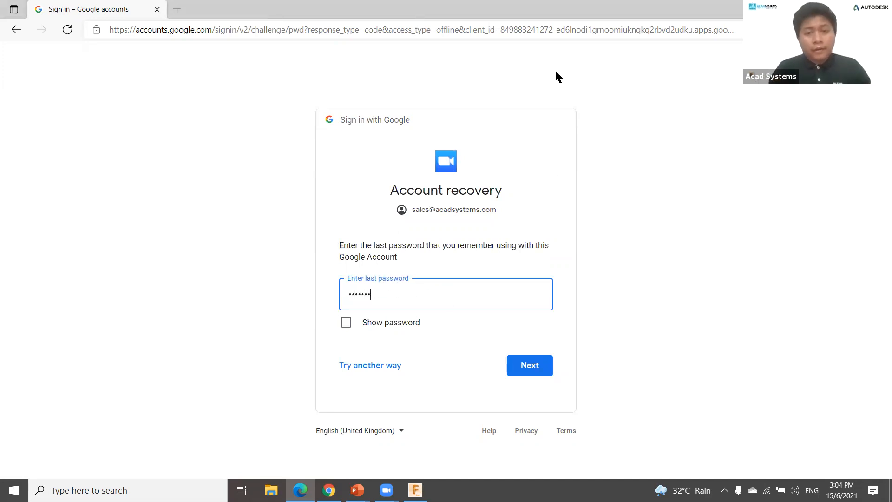
pyautogui.press('Return')
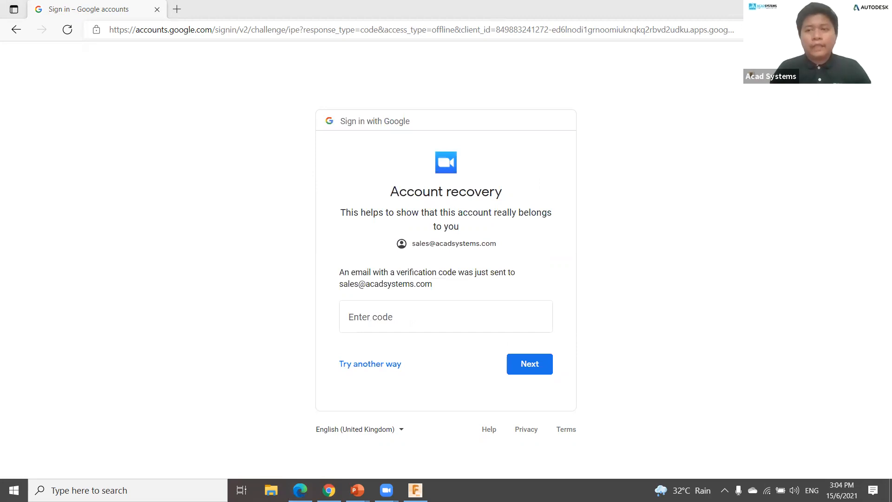
pyautogui.click(519, 73)
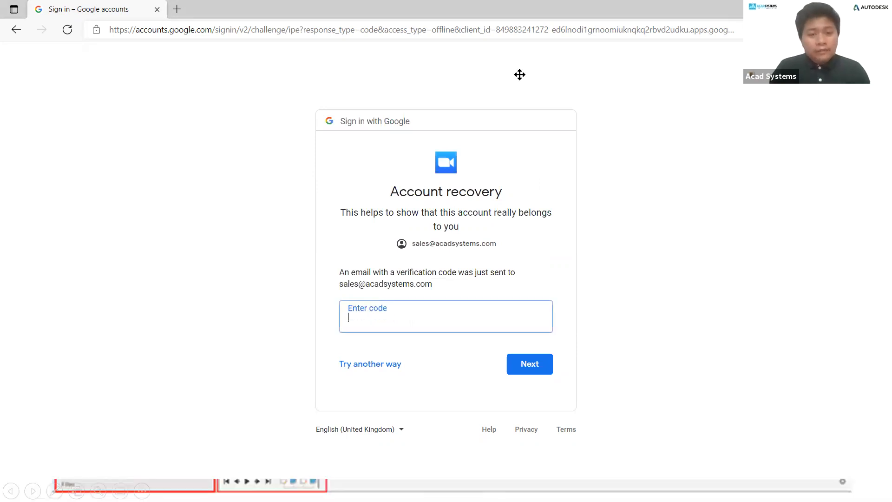
pyautogui.click(826, 9)
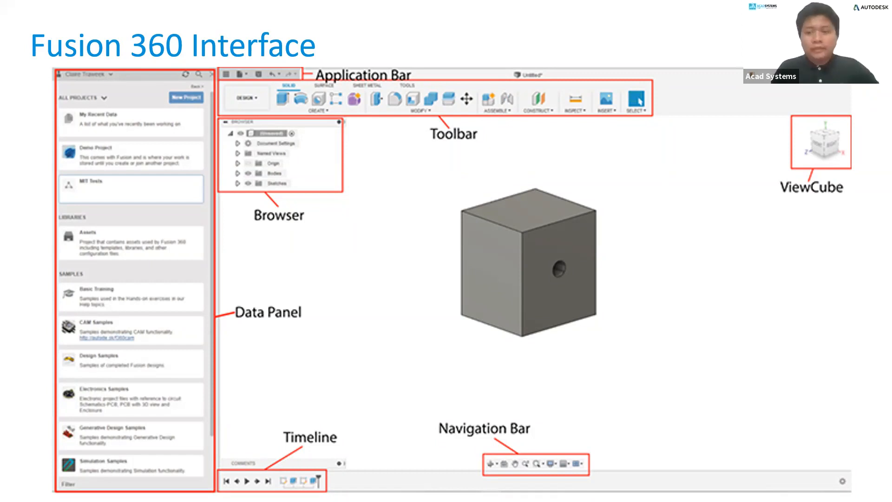
# Step: Annotate the Fusion 360 Interface slide with freehand red marks for the ViewCube, Navigation Bar, Toolbar and Timeline
pyautogui.moveTo(721, 170)
pyautogui.mouseDown()
pyautogui.moveTo(759, 163)
pyautogui.moveTo(756, 178)
pyautogui.mouseUp()
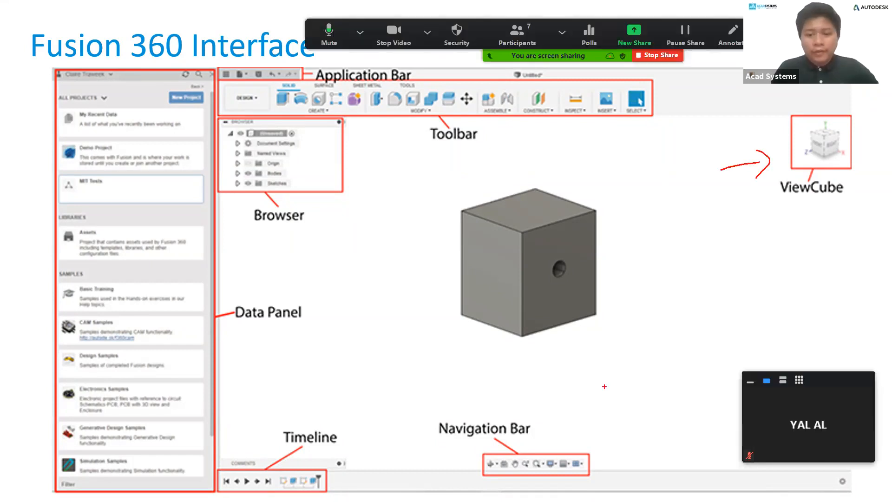
pyautogui.moveTo(599, 396); pyautogui.dragTo(559, 436)
pyautogui.moveTo(561, 417); pyautogui.dragTo(582, 437)
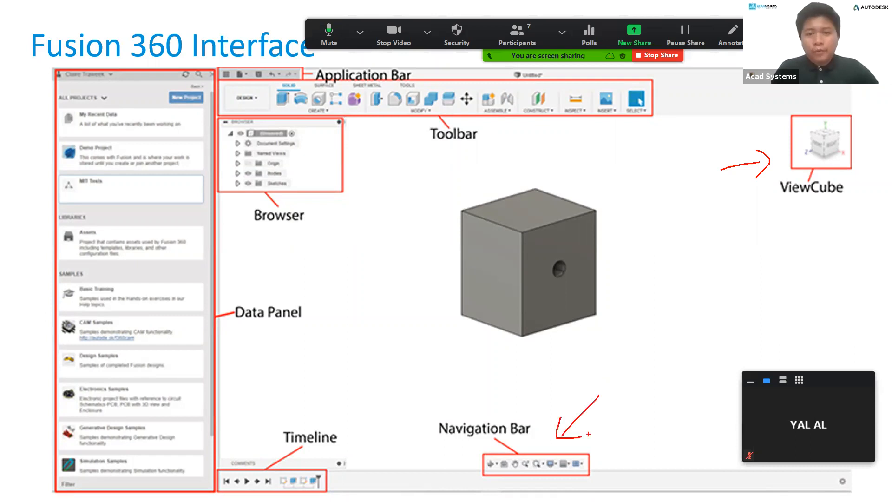
pyautogui.moveTo(375, 122); pyautogui.dragTo(555, 135)
pyautogui.moveTo(412, 138)
pyautogui.mouseDown()
pyautogui.moveTo(576, 127)
pyautogui.moveTo(416, 129)
pyautogui.moveTo(578, 130)
pyautogui.mouseUp()
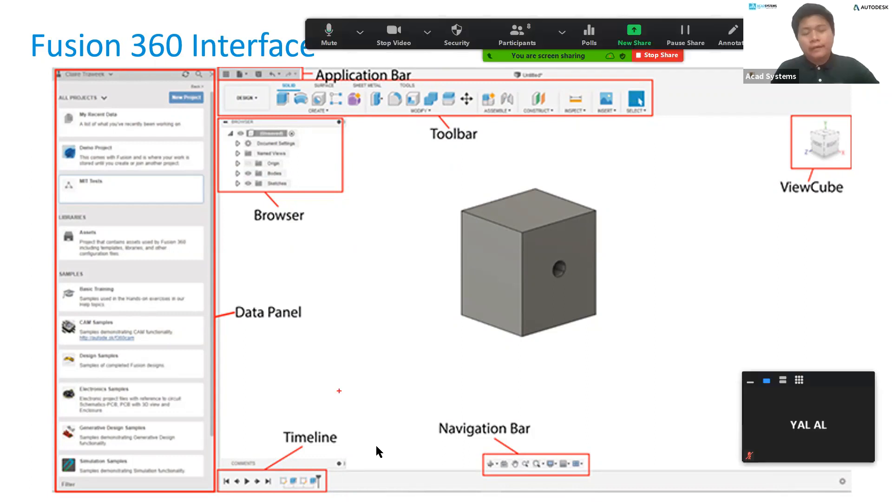
pyautogui.moveTo(351, 361)
pyautogui.mouseDown()
pyautogui.moveTo(310, 420)
pyautogui.moveTo(337, 416)
pyautogui.mouseUp()
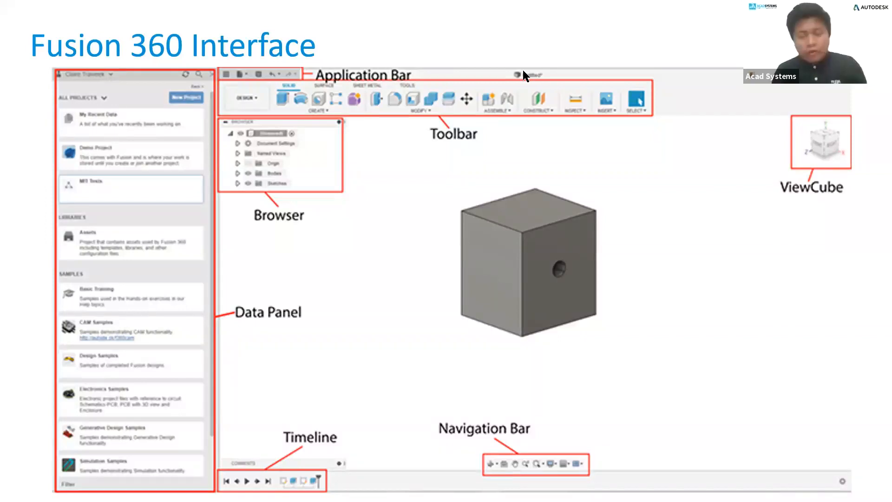
# Step: Advance the presentation to the FOL Dataset link slide and end the slide show
pyautogui.click(656, 116)
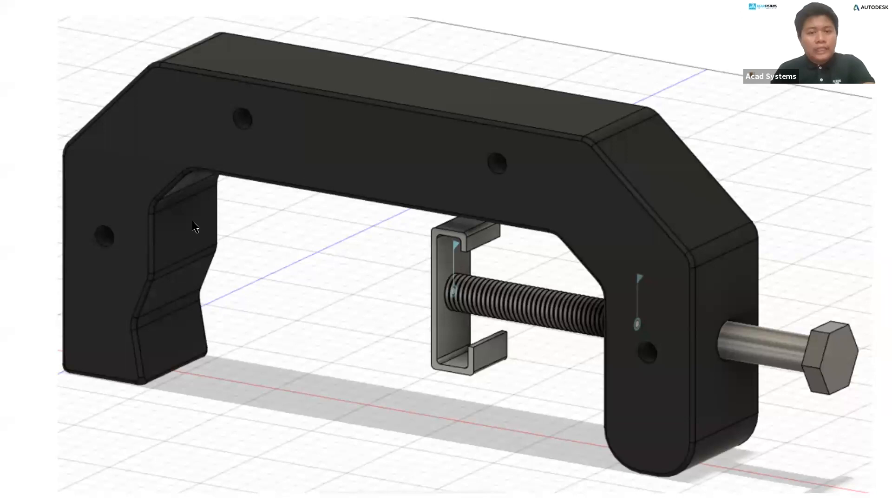
pyautogui.click(466, 140)
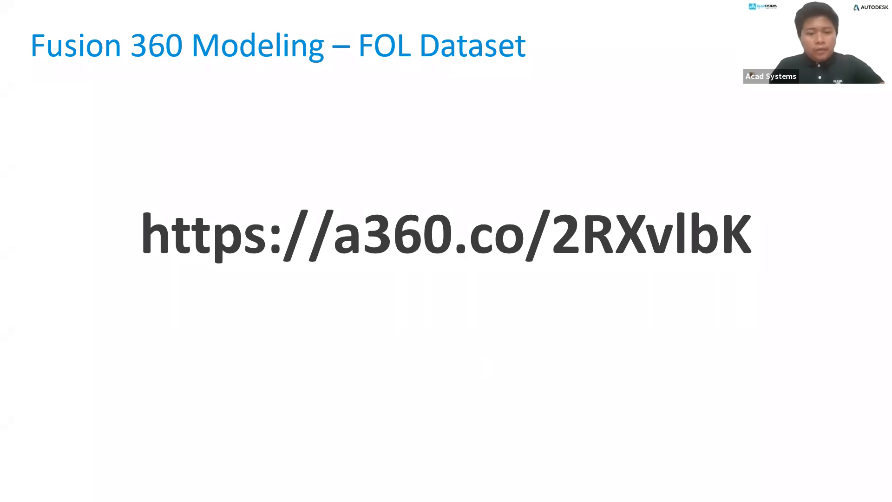
pyautogui.press('Escape')
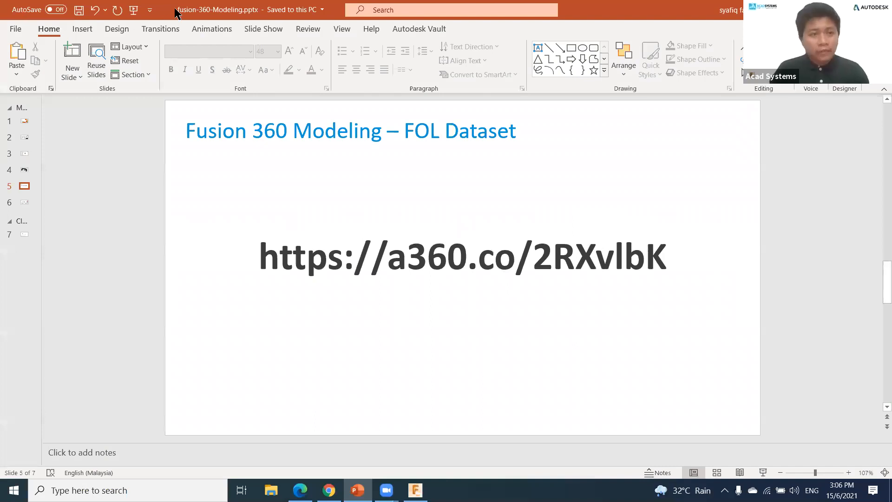
# Step: Switch to Fusion 360 and go back from the current project to the top of the list of all projects
pyautogui.hotkey('alt', 'Tab')
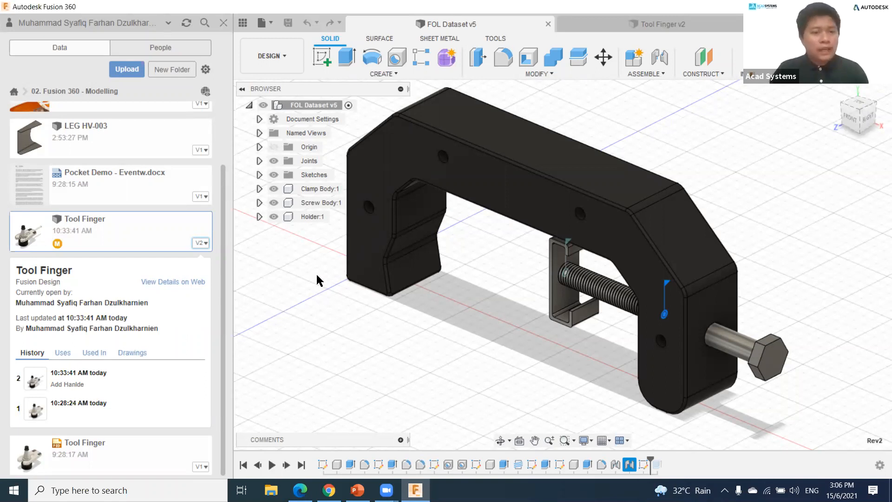
pyautogui.scroll(3, 219, 185)
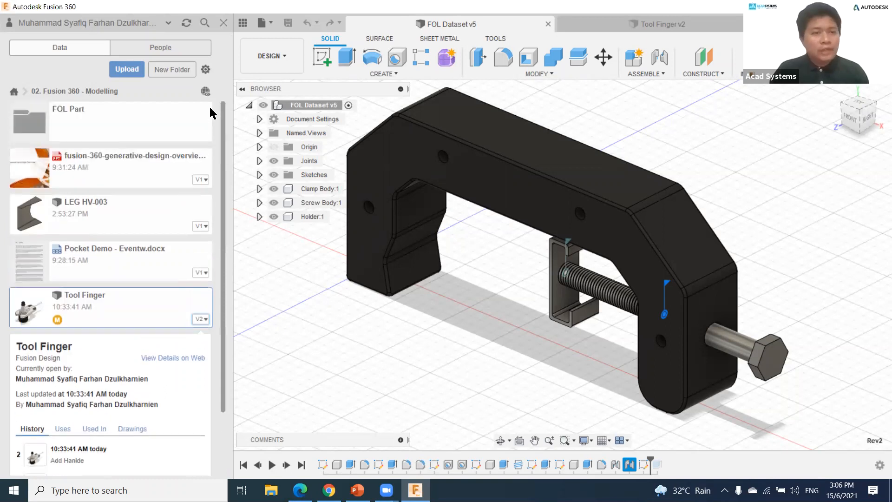
pyautogui.click(14, 91)
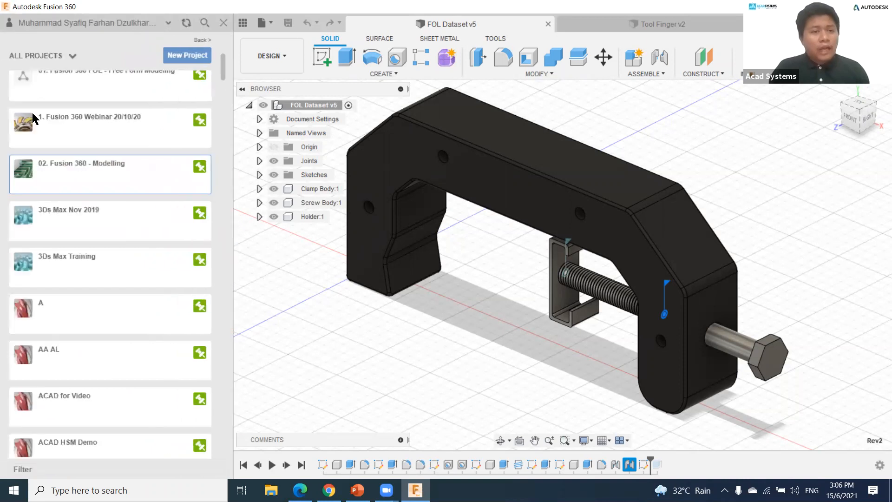
pyautogui.scroll(3, 174, 248)
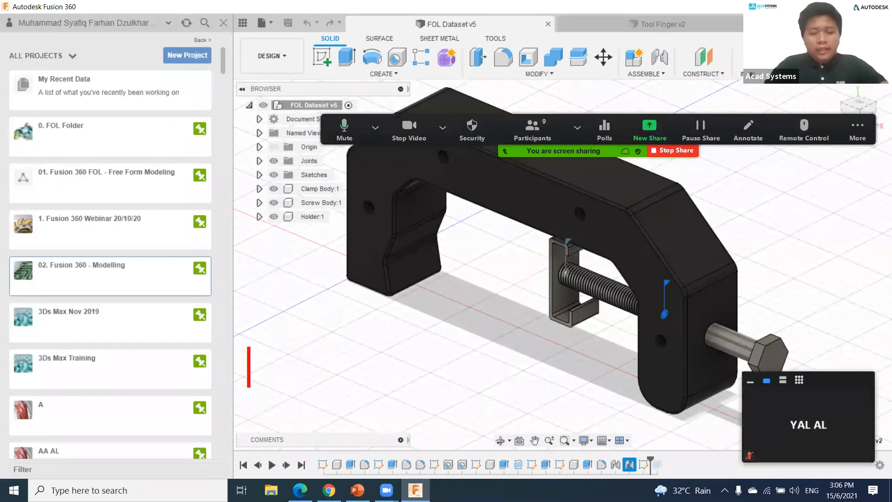
# Step: Write the web address a360.autodesk.com as a red text annotation over the shared screen and underline it
pyautogui.write('a360')
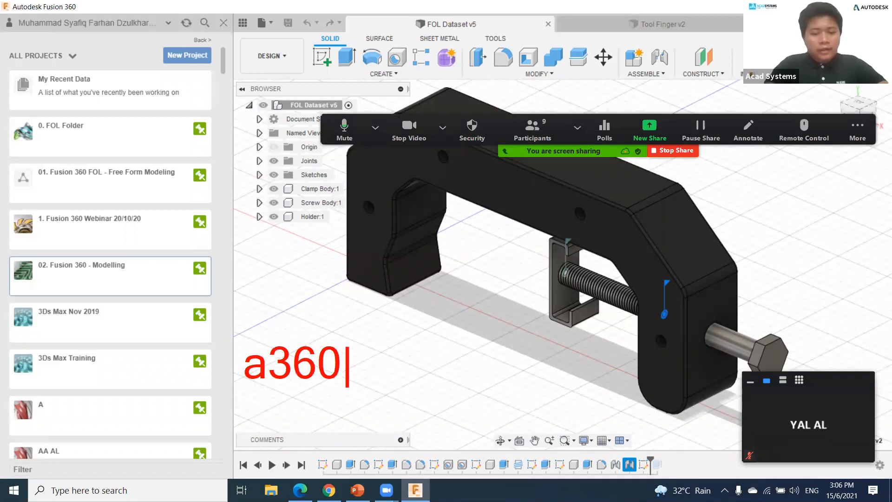
pyautogui.write('.autodesk')
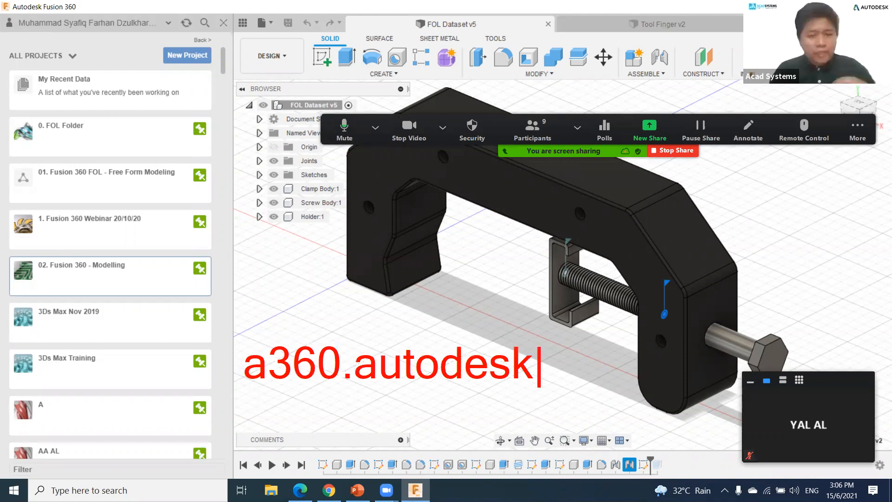
pyautogui.write('.com')
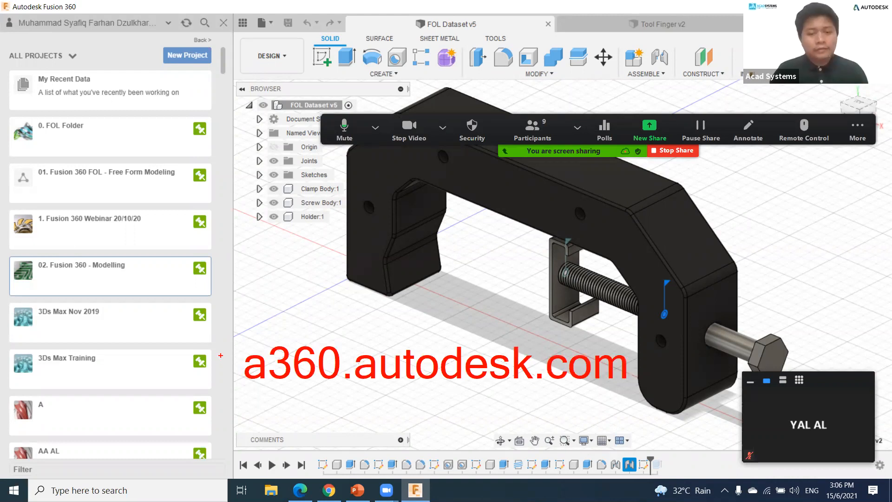
pyautogui.moveTo(242, 393); pyautogui.dragTo(626, 396)
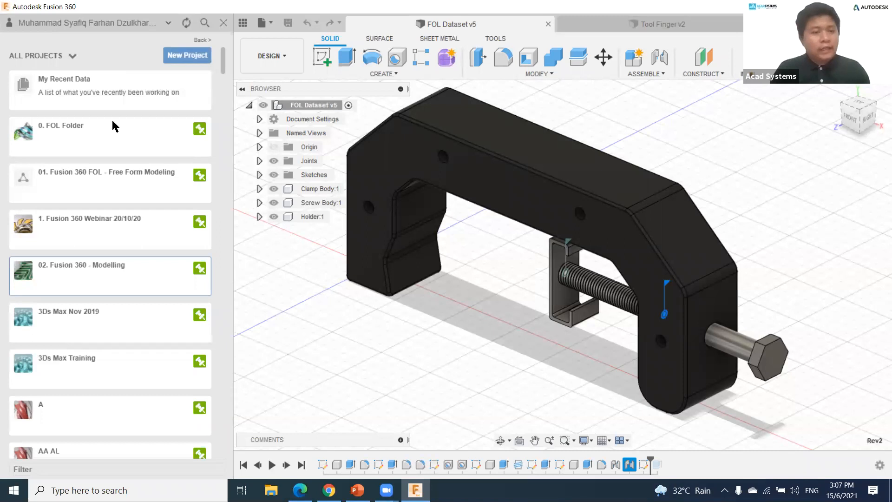
# Step: Browse the 02. Fusion 360 - Modelling project to its FOL Part folder and review the version history of FOL Dataset
pyautogui.click(87, 290)
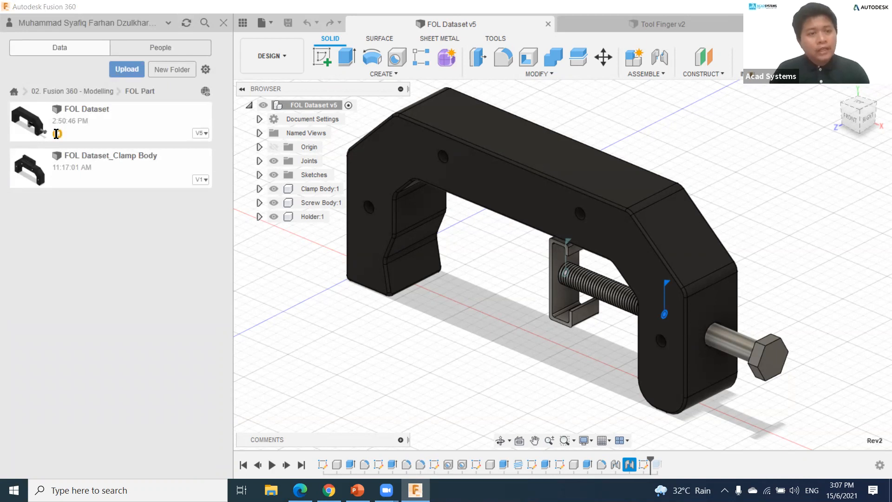
pyautogui.moveTo(56, 134)
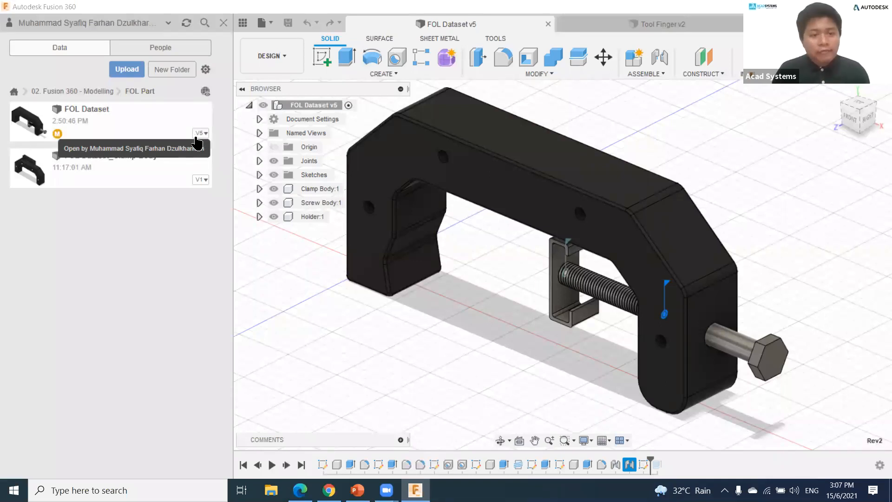
pyautogui.click(209, 114)
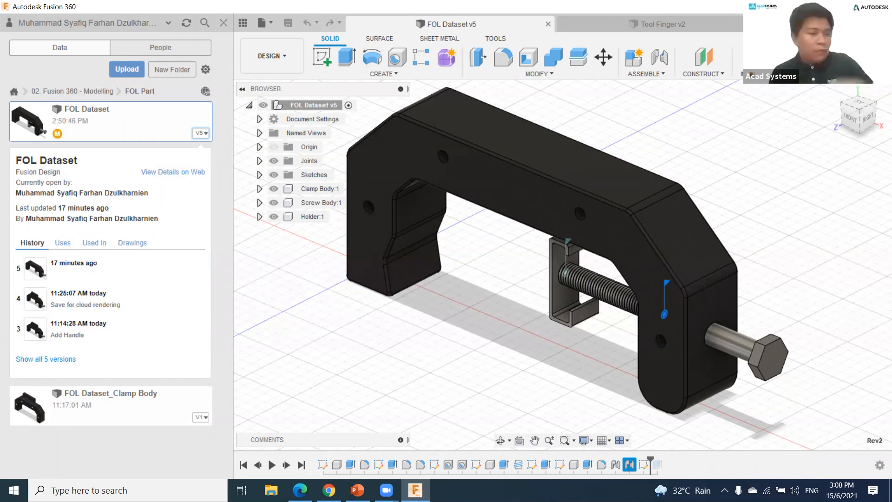
pyautogui.moveTo(151, 323)
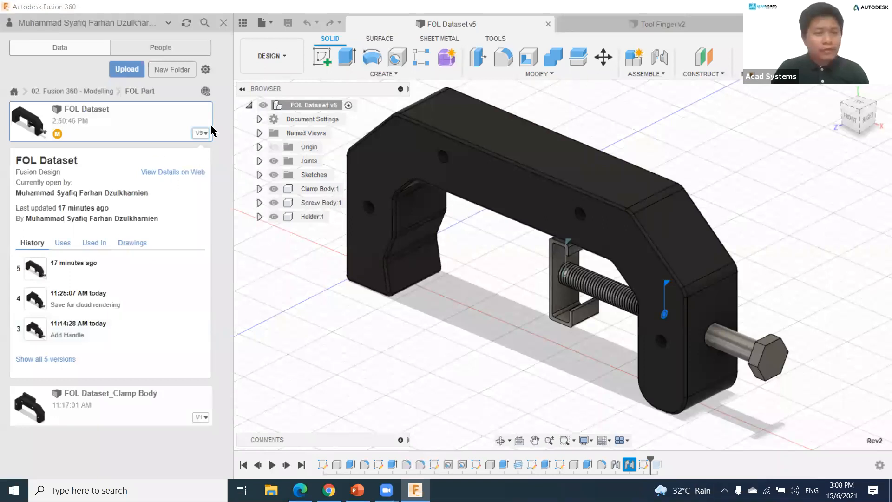
pyautogui.click(187, 133)
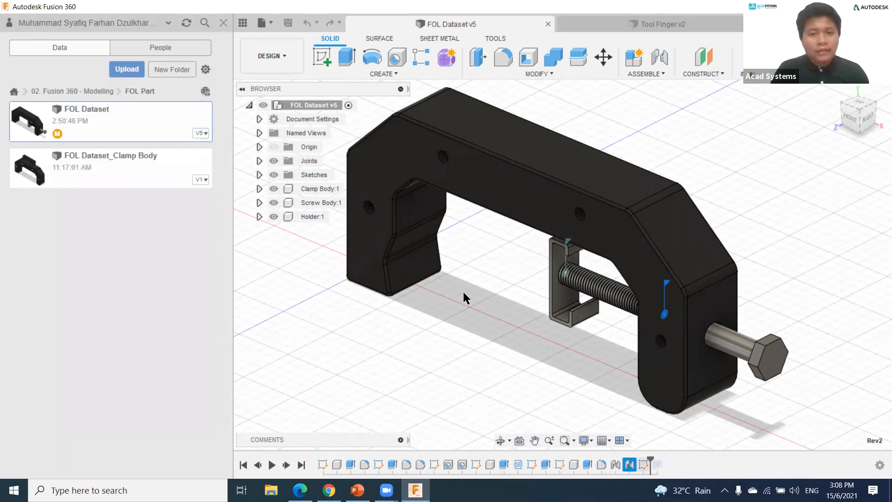
# Step: Roll the FOL Dataset timeline back to the clamp body features and forward to the end, including the final extrude
pyautogui.moveTo(433, 456); pyautogui.dragTo(467, 458)
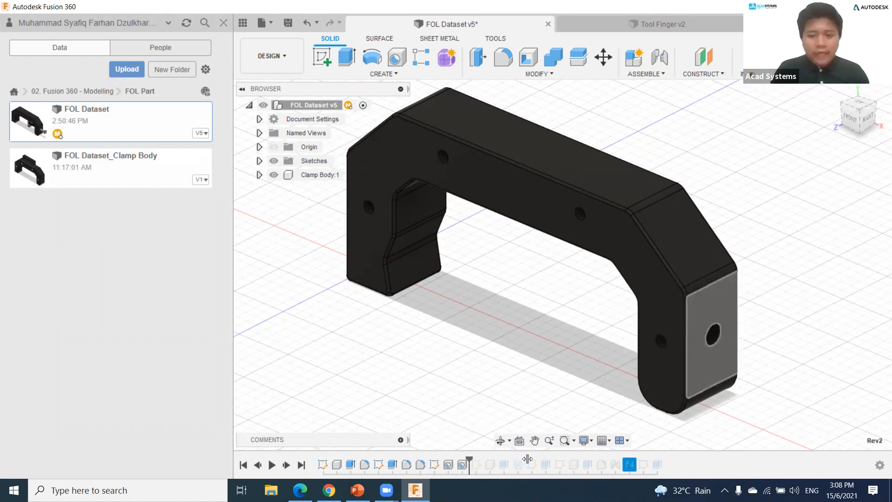
pyautogui.moveTo(528, 458); pyautogui.dragTo(665, 459)
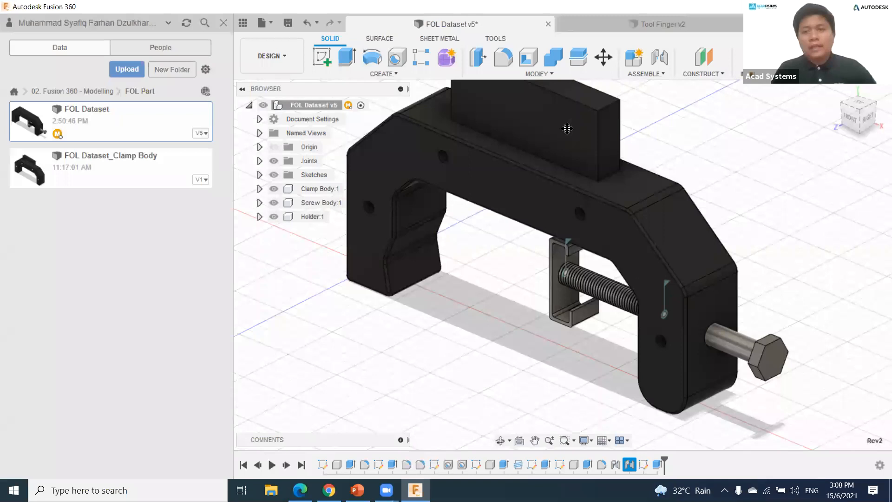
pyautogui.moveTo(567, 128); pyautogui.dragTo(540, 197, button='middle')
pyautogui.scroll(-2, 540, 197)
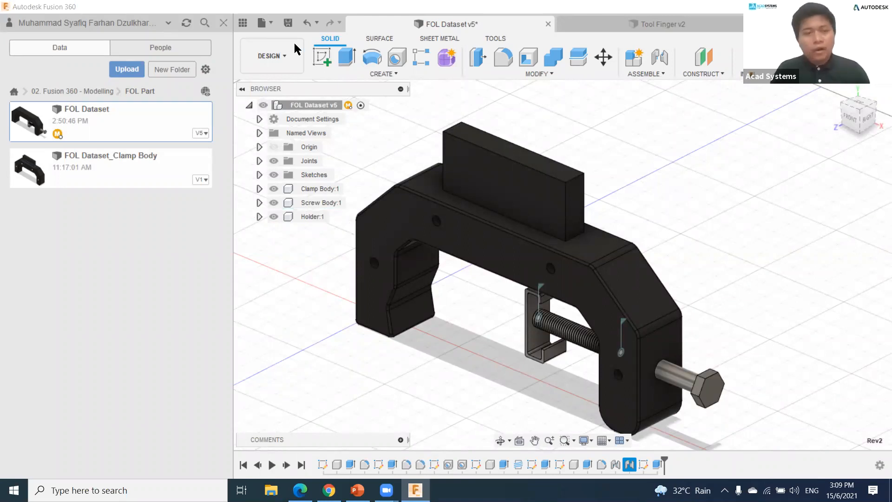
# Step: Create a new empty design alongside the open FOL Dataset design
pyautogui.click(262, 23)
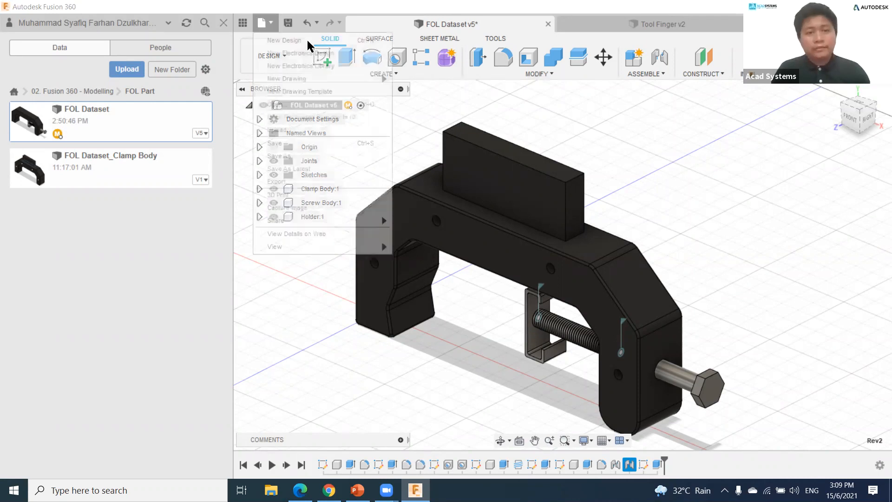
pyautogui.click(308, 41)
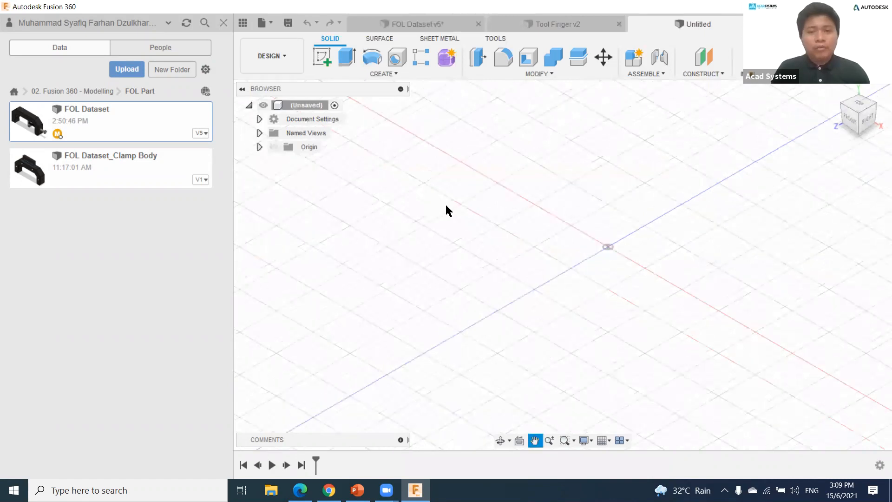
pyautogui.moveTo(525, 200); pyautogui.dragTo(554, 210, button='middle')
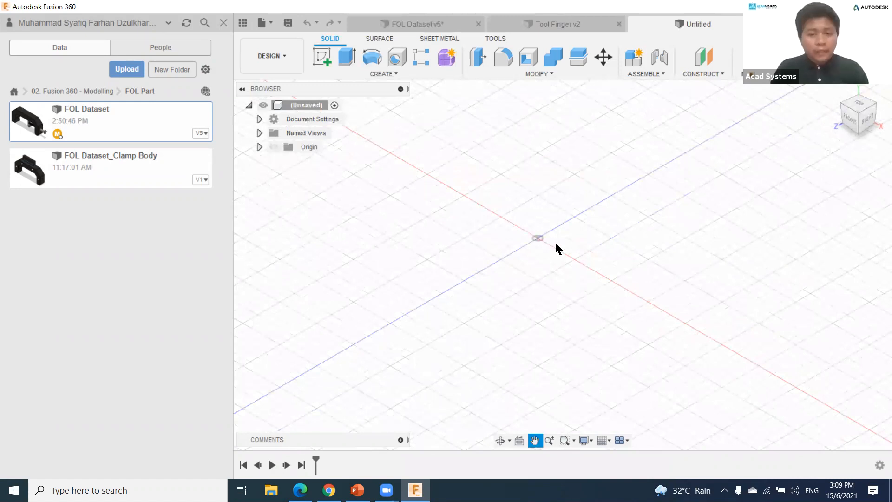
pyautogui.moveTo(378, 231)
pyautogui.mouseDown(button='middle')
pyautogui.moveTo(454, 227)
pyautogui.moveTo(462, 242)
pyautogui.moveTo(455, 282)
pyautogui.moveTo(464, 262)
pyautogui.moveTo(456, 288)
pyautogui.moveTo(467, 254)
pyautogui.mouseUp(button='middle')
pyautogui.keyDown('shift'); pyautogui.moveTo(845, 90); pyautogui.dragTo(723, 189, button='middle'); pyautogui.keyUp('shift')
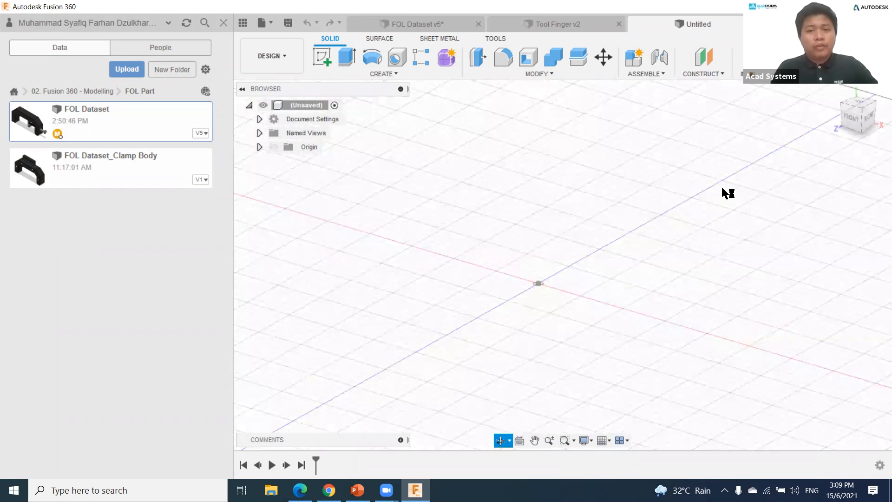
# Step: Start a new sketch on the front (XY) origin plane of the empty design
pyautogui.keyDown('shift'); pyautogui.moveTo(508, 211); pyautogui.dragTo(501, 162, button='middle'); pyautogui.keyUp('shift')
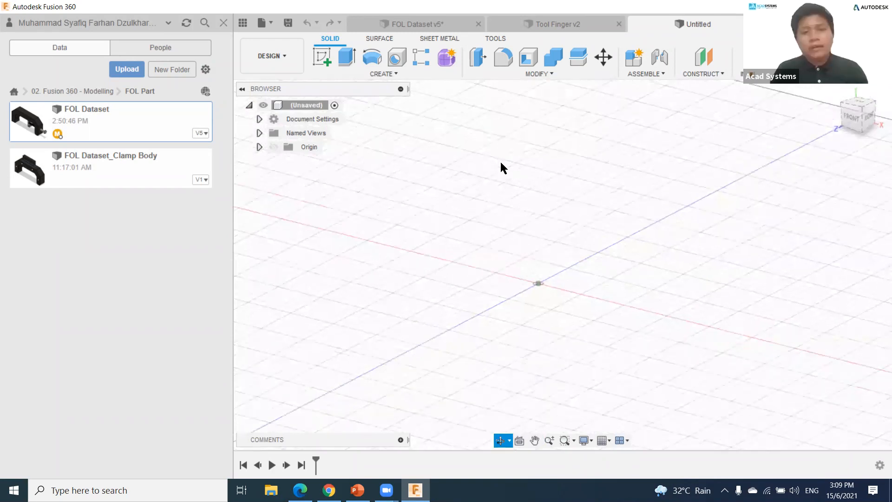
pyautogui.press('F6')
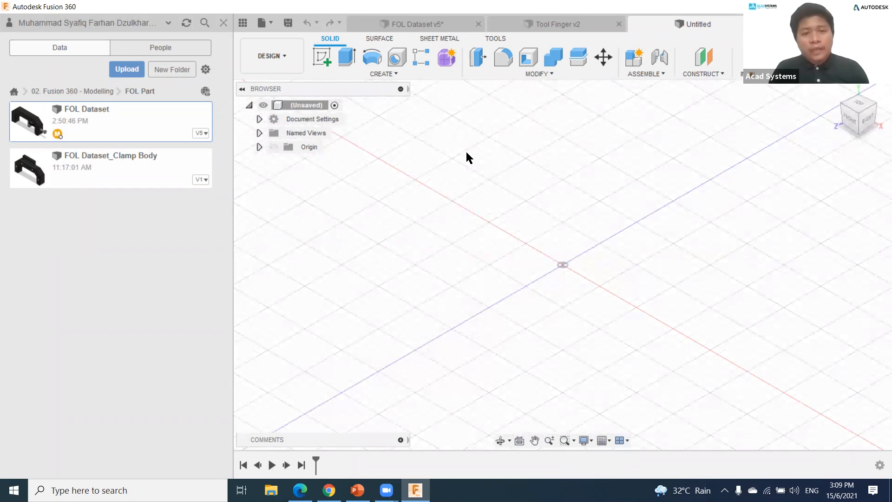
pyautogui.click(322, 57)
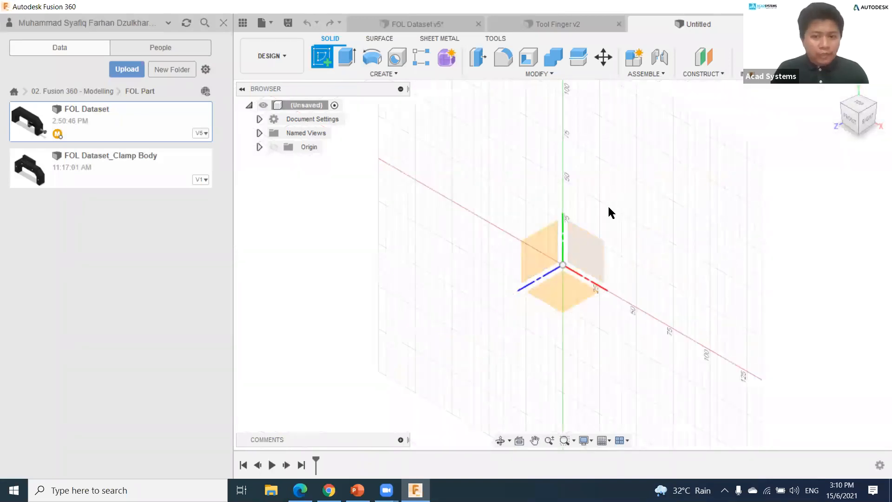
pyautogui.click(581, 242)
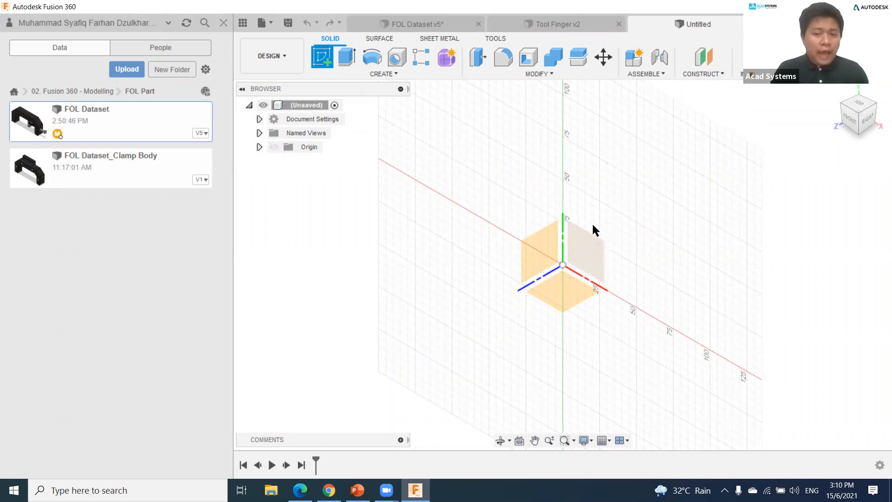
pyautogui.click(592, 225)
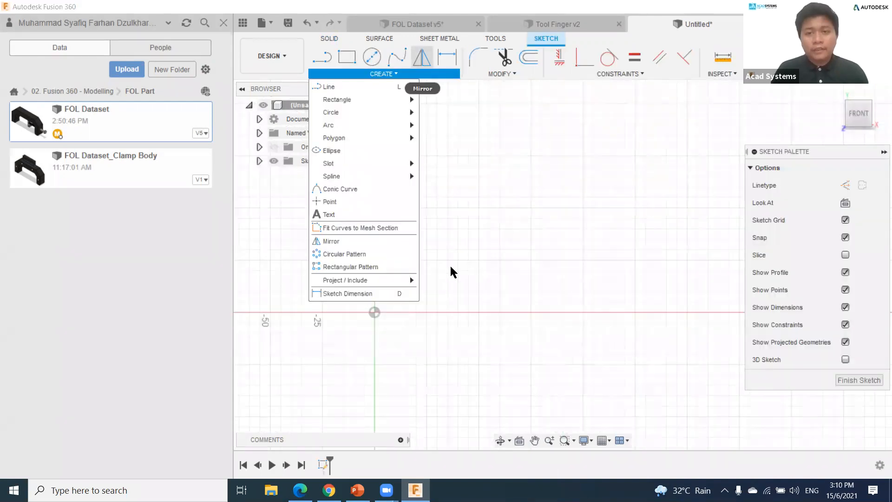
# Step: Draw a 50 mm vertical line upward from the sketch origin
pyautogui.click(325, 55)
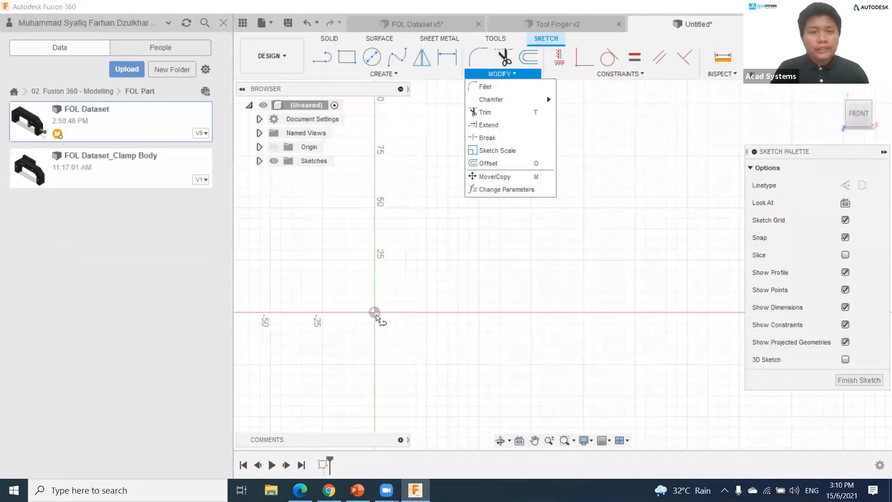
pyautogui.click(377, 207)
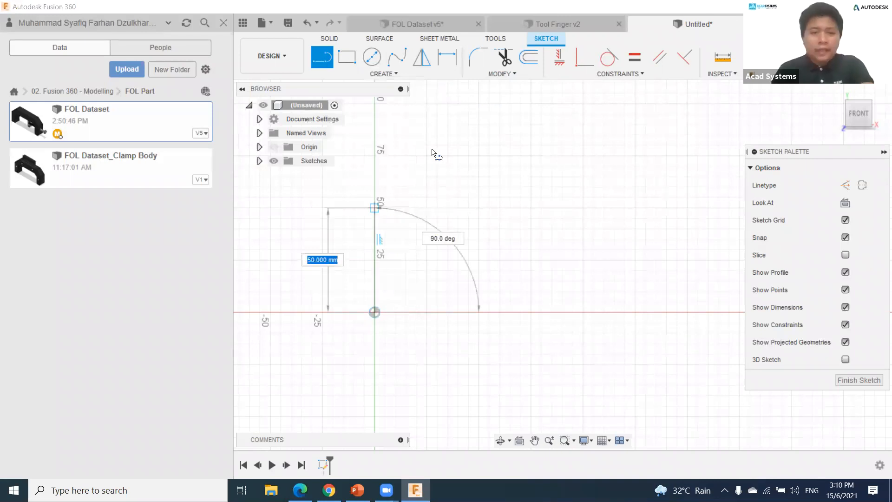
pyautogui.press('Return')
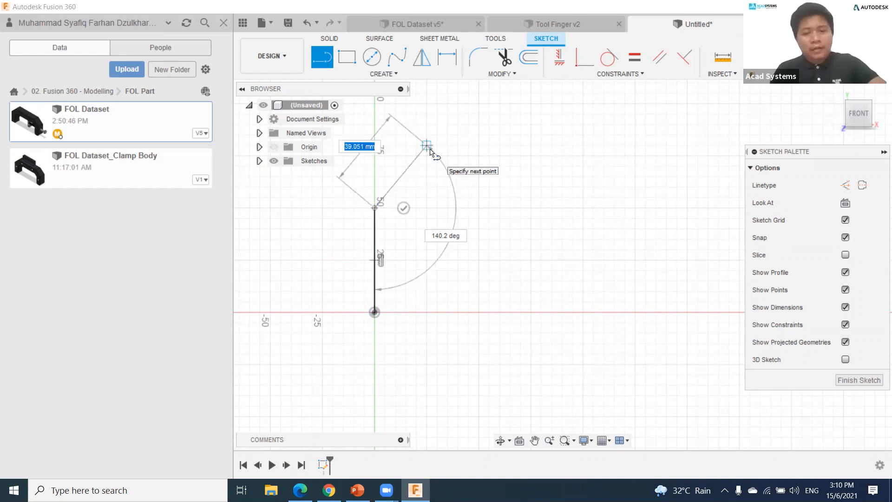
# Step: Draw a 35 mm line from the vertical line's upper end, at 140 degrees to it
pyautogui.press('Tab')
pyautogui.write('140')
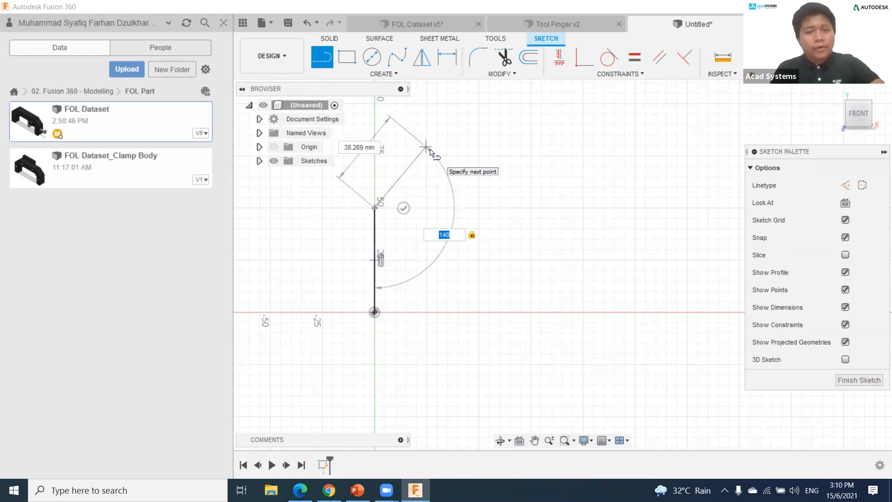
pyautogui.press('Tab')
pyautogui.write('35')
pyautogui.press('Tab')
pyautogui.press('Return')
pyautogui.press('Escape')
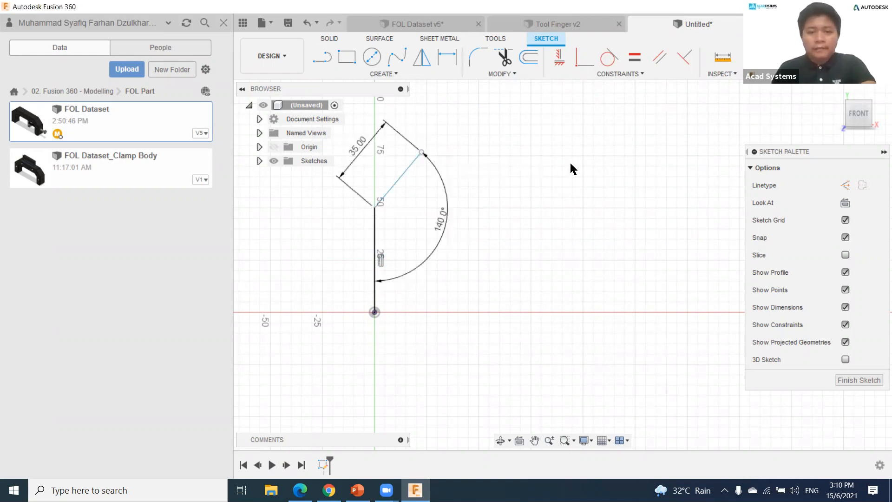
# Step: Draw a 100 mm horizontal line from the upper end of the 35 mm sloped line
pyautogui.click(325, 61)
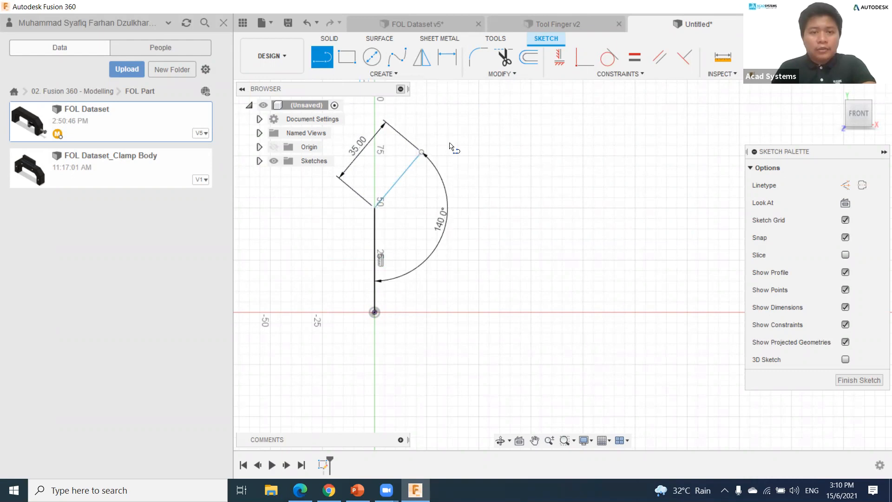
pyautogui.click(422, 151)
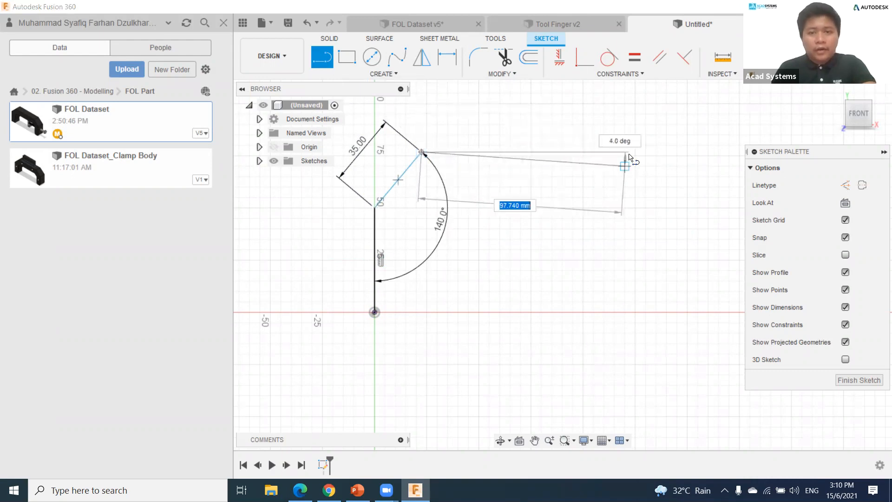
pyautogui.write('100')
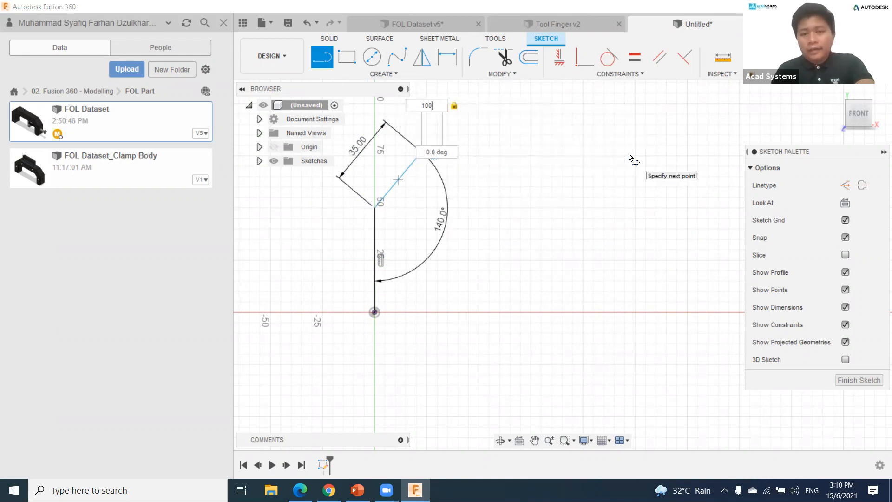
pyautogui.press('Return')
pyautogui.press('Escape')
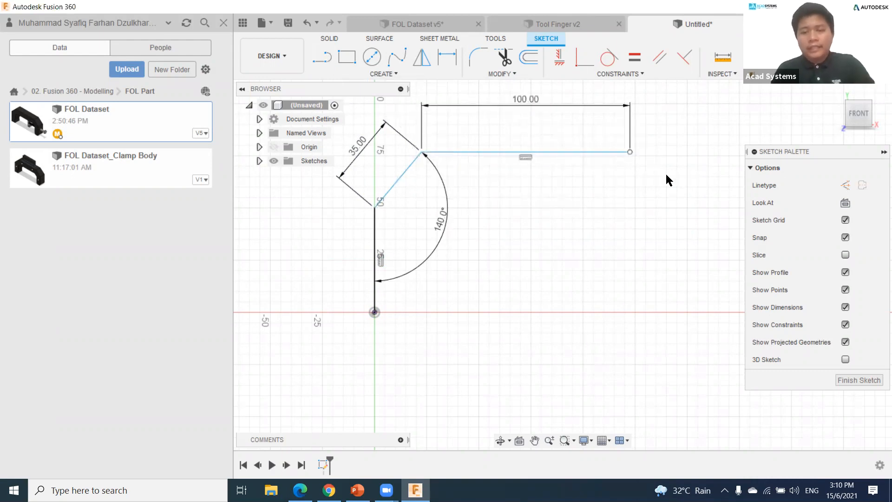
# Step: Draw a line sloping down from the 100 mm line's free end, followed by a 50 mm vertical line down to the horizontal axis
pyautogui.click(326, 57)
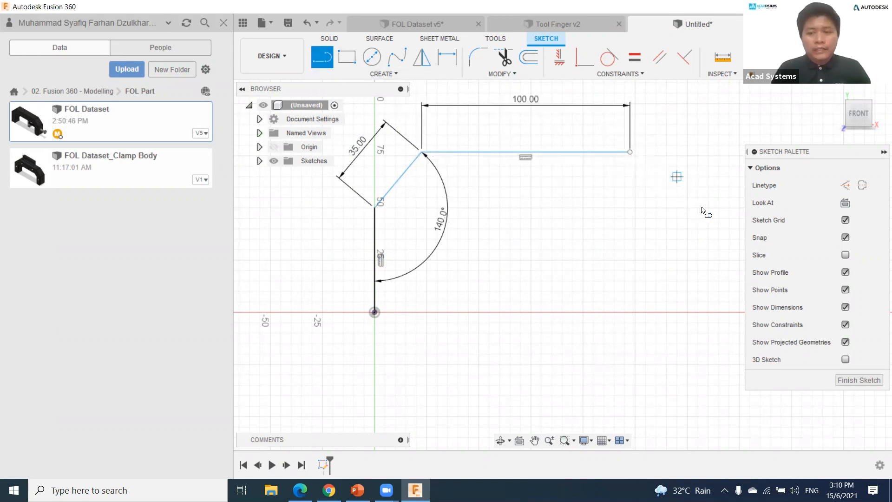
pyautogui.click(630, 151)
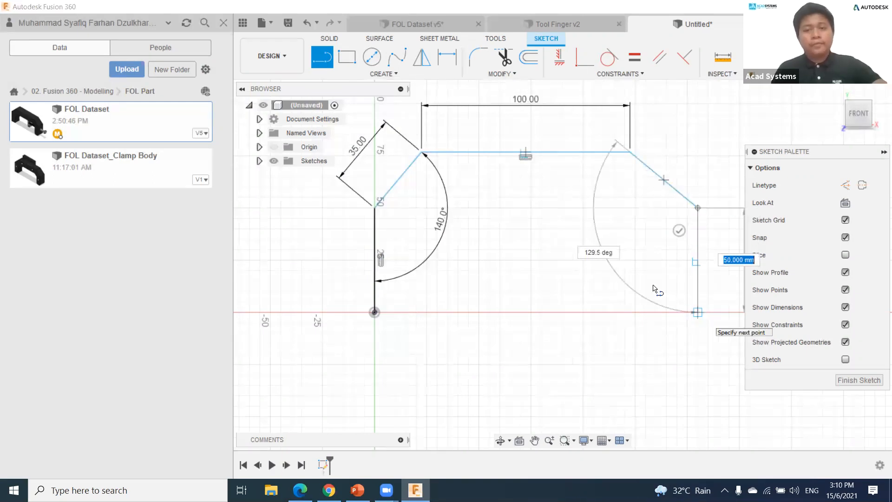
pyautogui.click(668, 311)
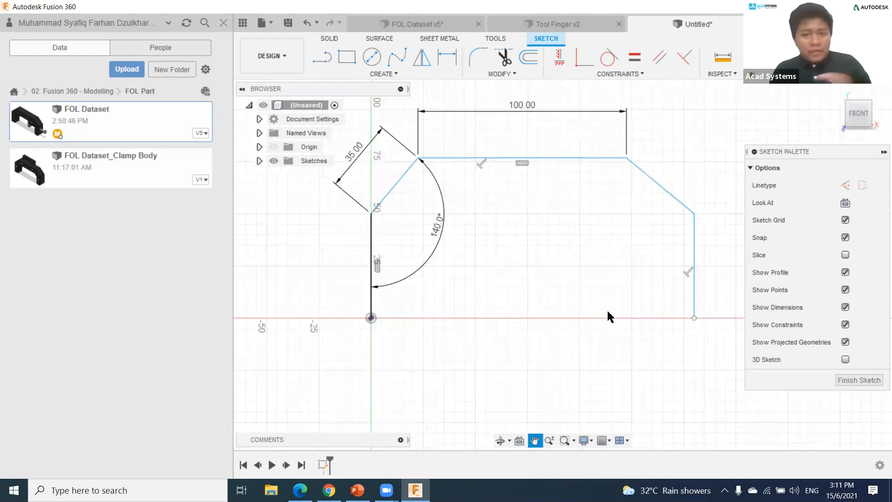
pyautogui.moveTo(608, 311); pyautogui.dragTo(605, 243, button='middle')
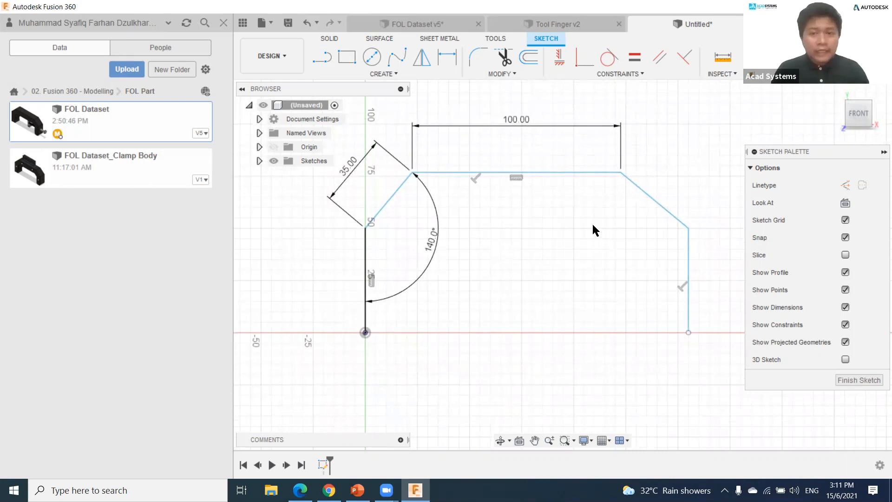
# Step: Offset the whole chain of sketch lines 12.5 mm toward the inside of the arch
pyautogui.click(518, 75)
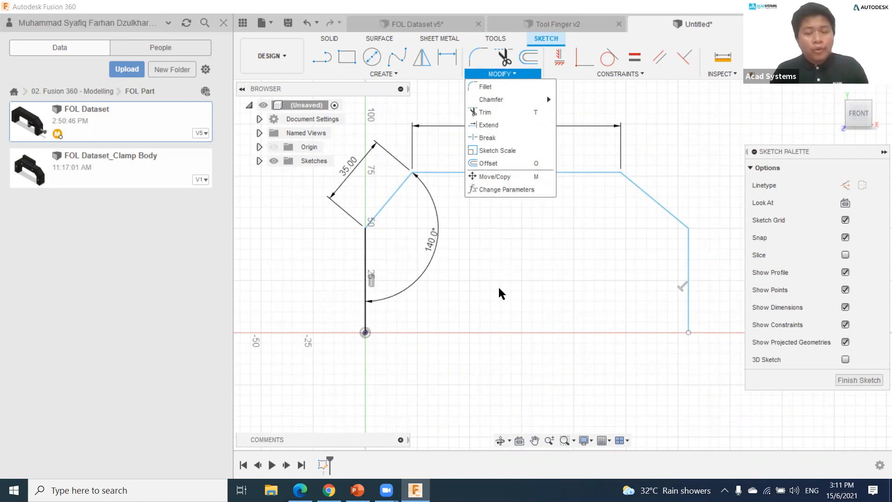
pyautogui.click(545, 272)
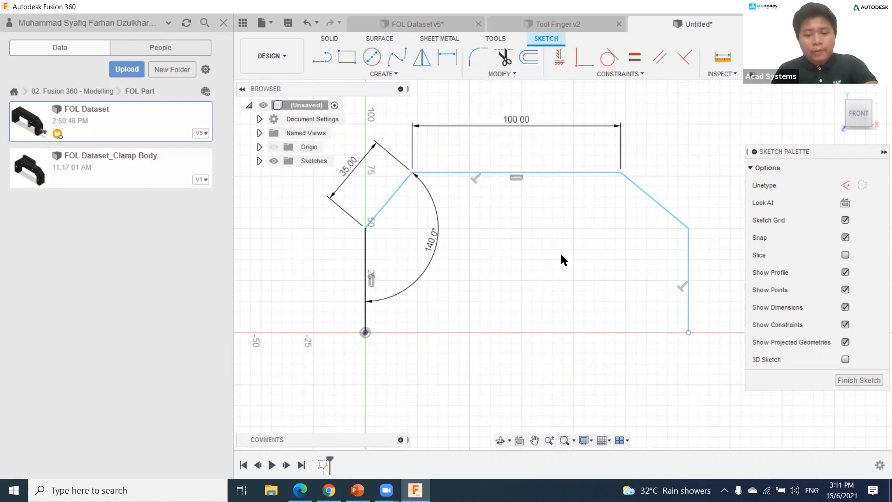
pyautogui.press('o')
pyautogui.click(553, 171)
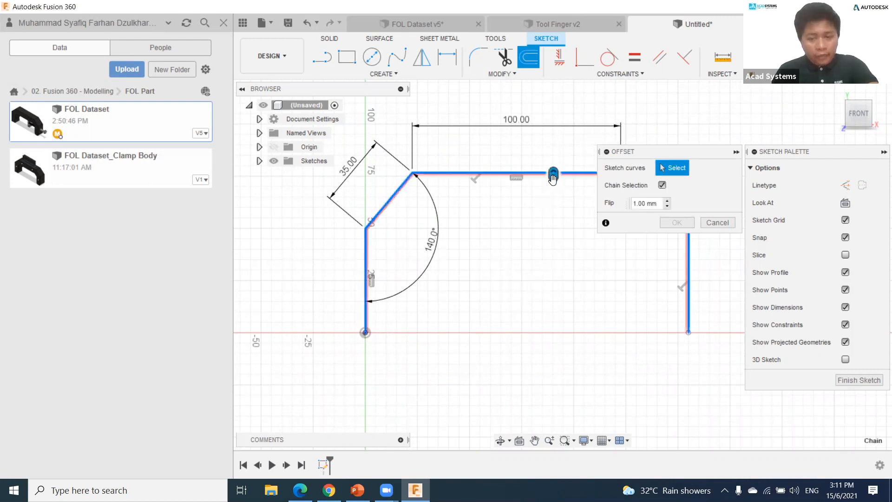
pyautogui.moveTo(554, 174); pyautogui.dragTo(560, 200)
pyautogui.moveTo(693, 202); pyautogui.dragTo(615, 176)
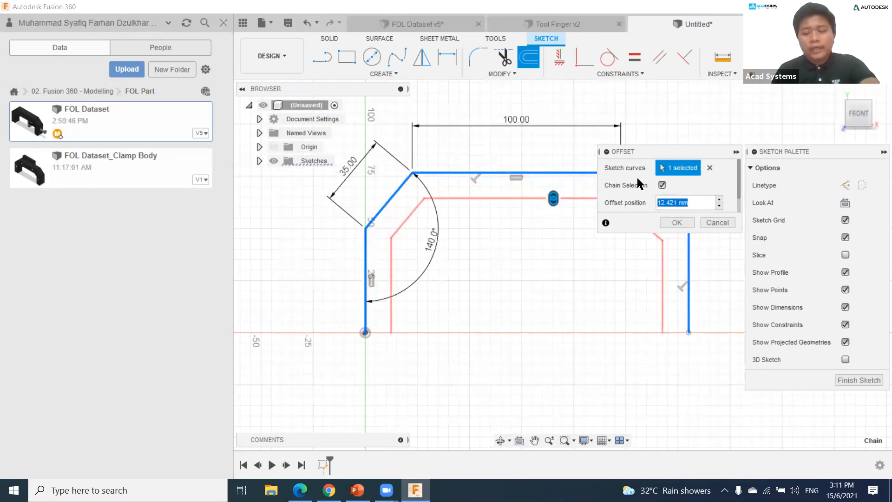
pyautogui.write('12.5')
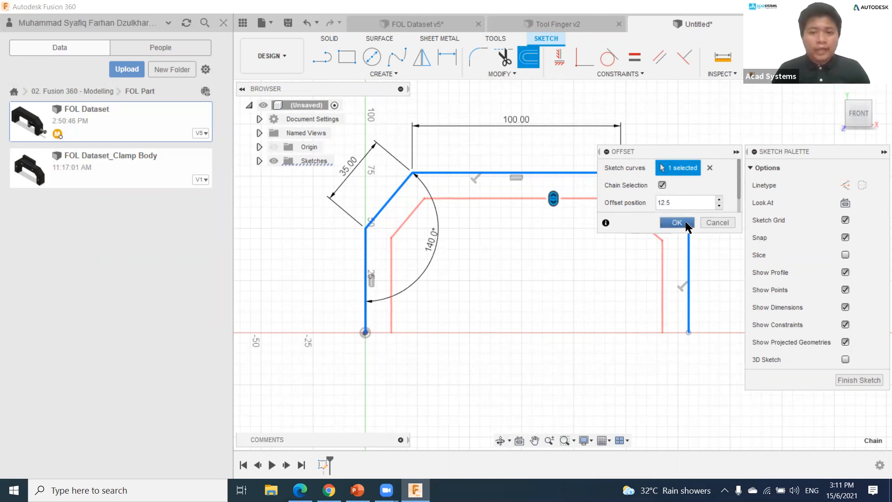
pyautogui.click(677, 222)
pyautogui.moveTo(567, 314); pyautogui.dragTo(548, 312, button='middle')
pyautogui.moveTo(501, 282); pyautogui.dragTo(501, 284, button='middle')
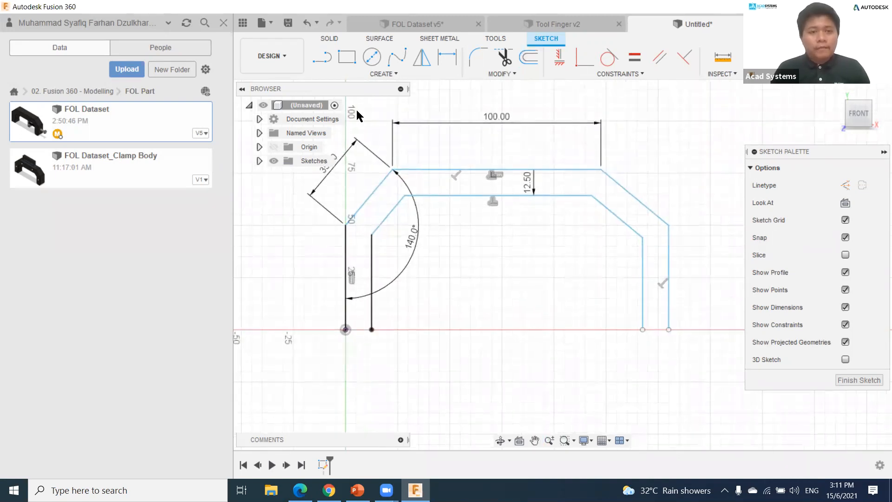
# Step: Close the arch profile with short horizontal lines joining the inner and outer endpoints at the foot of both legs
pyautogui.click(322, 57)
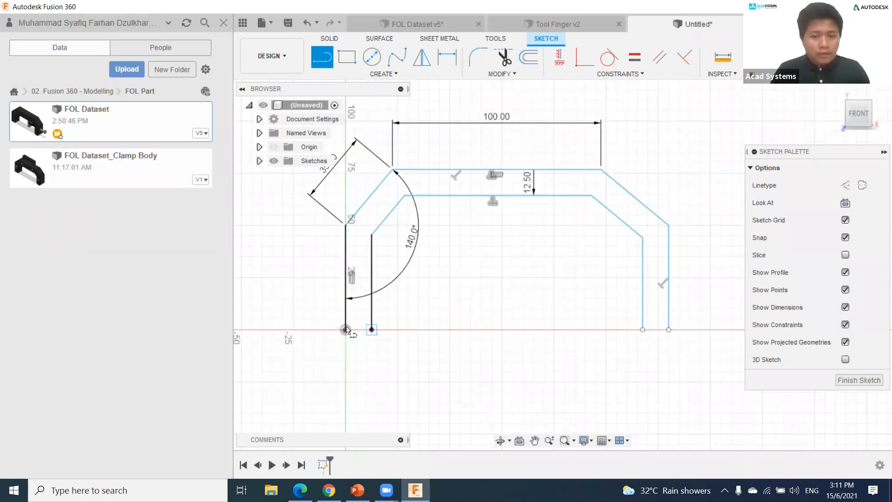
pyautogui.click(371, 330)
pyautogui.click(346, 330)
pyautogui.click(643, 329)
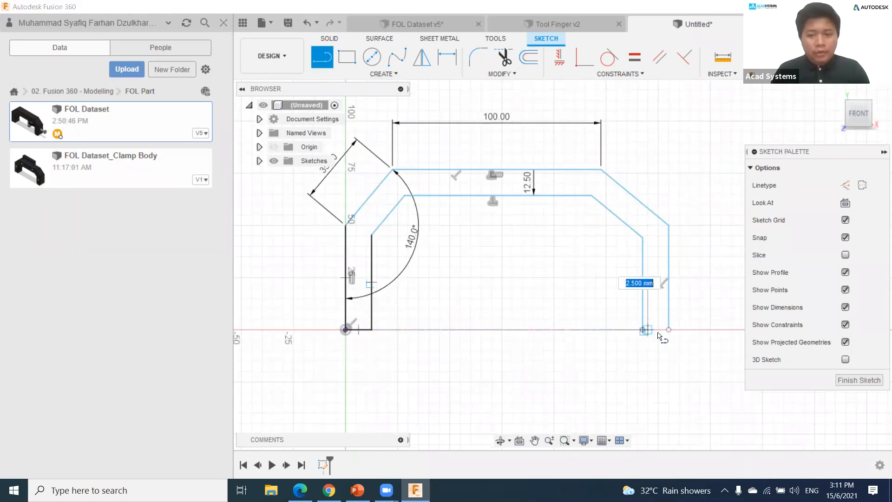
pyautogui.click(669, 330)
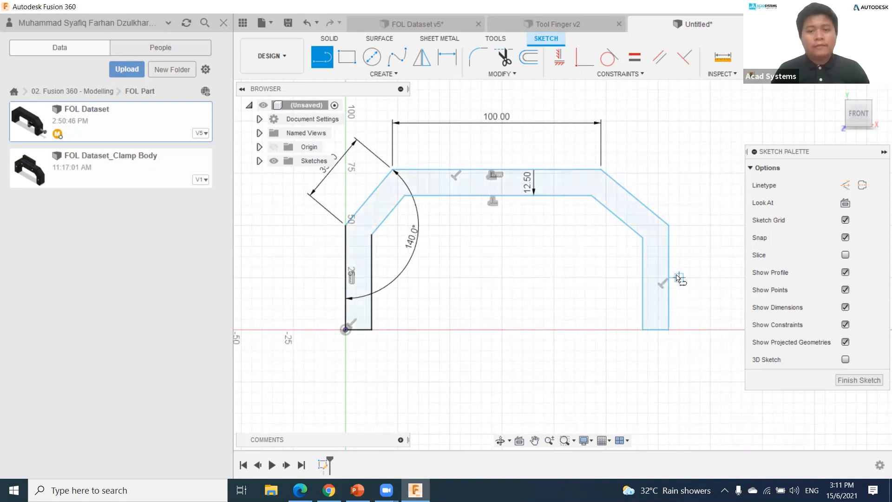
pyautogui.moveTo(575, 299); pyautogui.dragTo(581, 309, button='middle')
pyautogui.press('l')
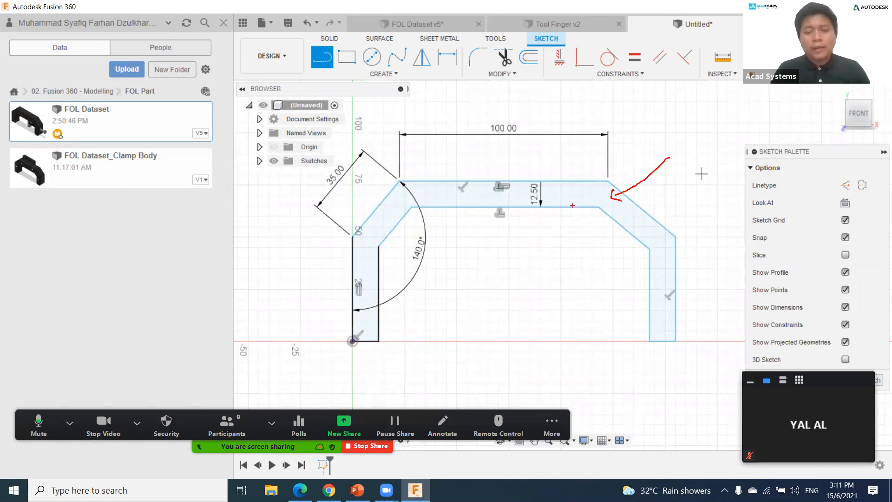
# Step: Trace the enclosed arch profile with red freehand annotation strokes along its top and both legs, then leave the Line command
pyautogui.moveTo(553, 196); pyautogui.dragTo(661, 316)
pyautogui.moveTo(499, 194); pyautogui.dragTo(386, 228)
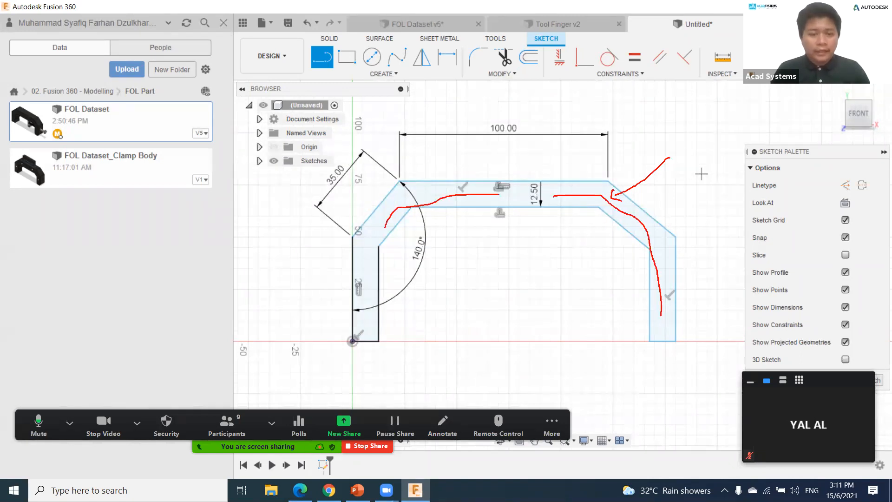
pyautogui.moveTo(373, 258); pyautogui.dragTo(368, 320)
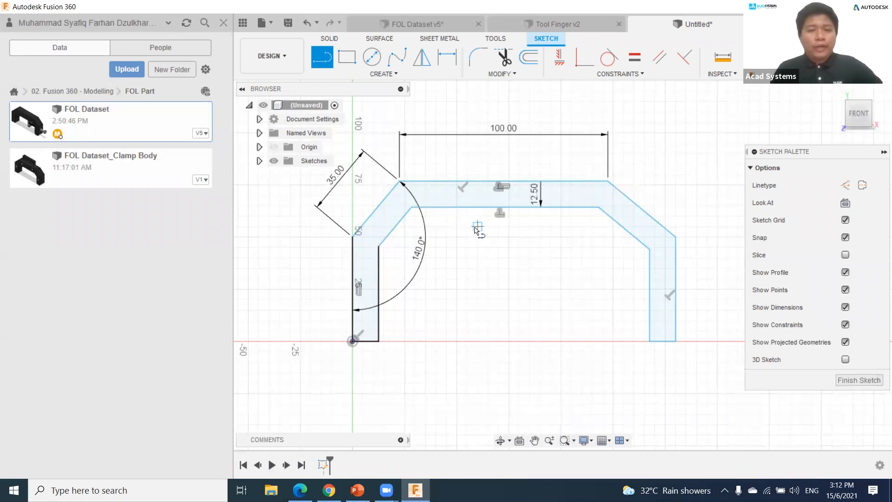
pyautogui.press('Escape')
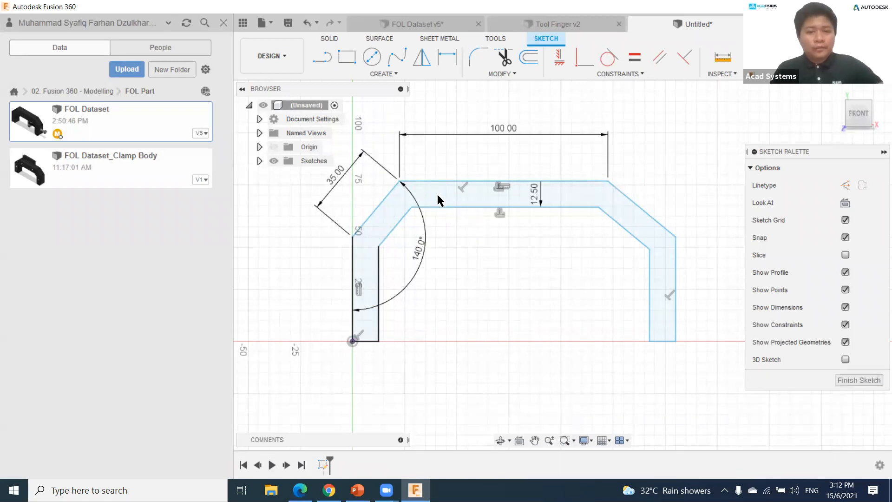
# Step: Select the closed arch profile for the Extrude command and pull it 25 mm to one side
pyautogui.click(333, 40)
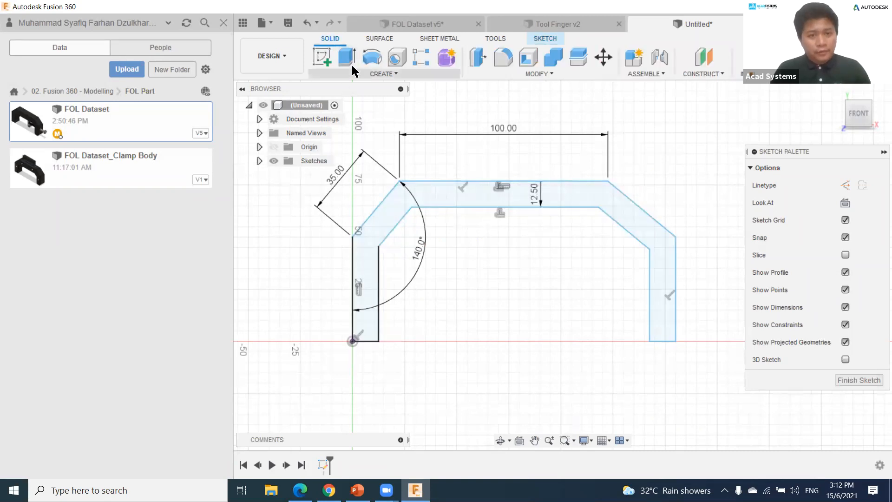
pyautogui.click(383, 74)
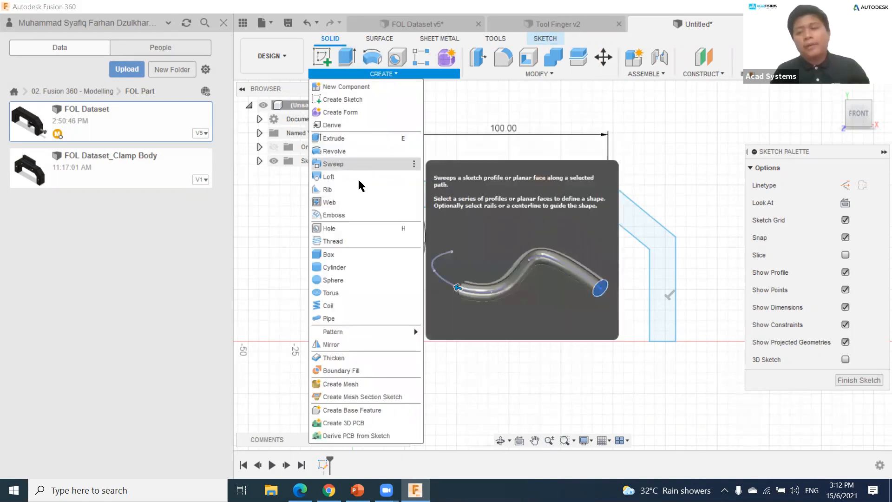
pyautogui.click(368, 140)
pyautogui.moveTo(430, 245)
pyautogui.keyDown('shift'); pyautogui.mouseDown(button='middle')
pyautogui.moveTo(473, 184)
pyautogui.moveTo(465, 221)
pyautogui.moveTo(358, 215)
pyautogui.mouseUp(button='middle'); pyautogui.keyUp('shift')
pyautogui.press('e')
pyautogui.click(481, 183)
pyautogui.click(481, 183)
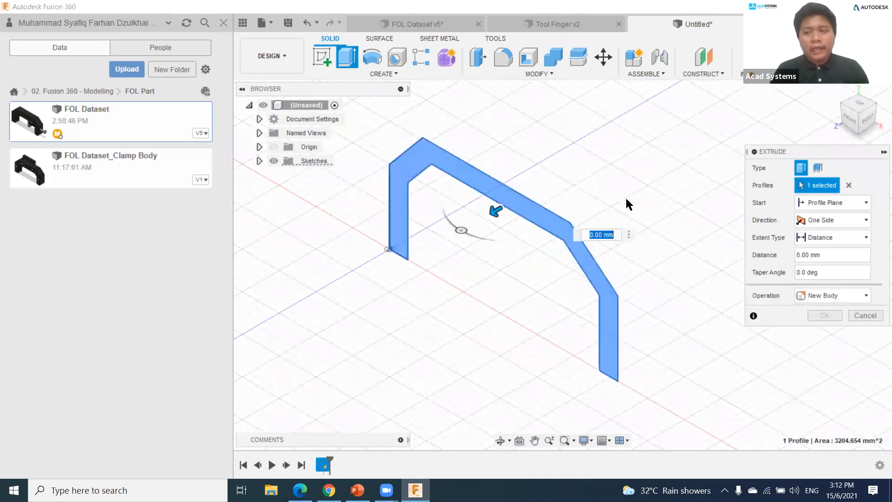
pyautogui.moveTo(494, 211); pyautogui.dragTo(451, 229)
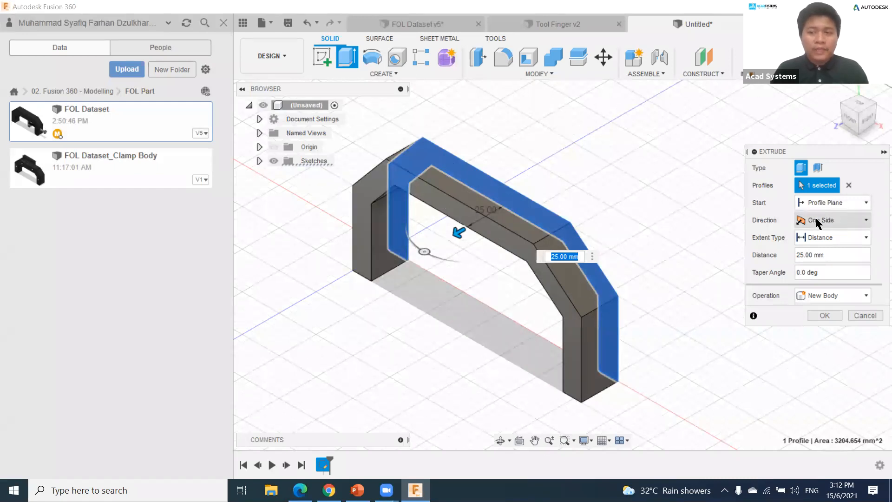
# Step: Set the extrusion direction to Two Sides with a distance of 25 mm on each side of the profile
pyautogui.click(863, 219)
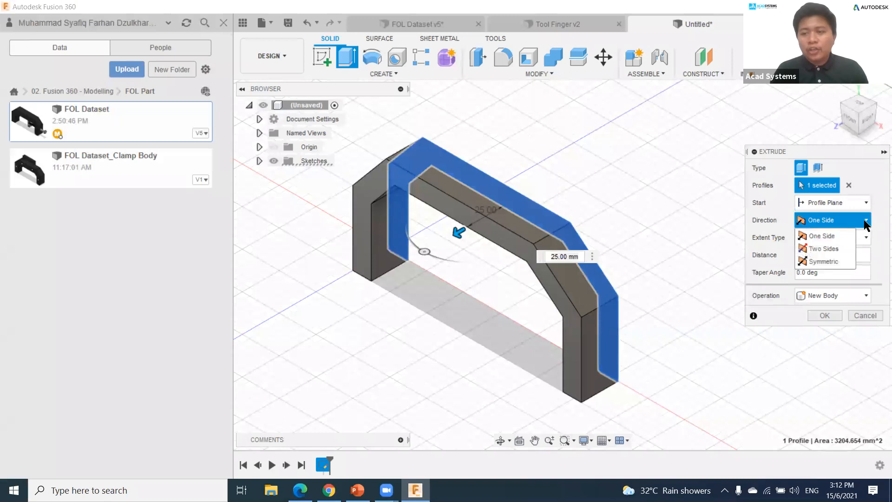
pyautogui.click(821, 248)
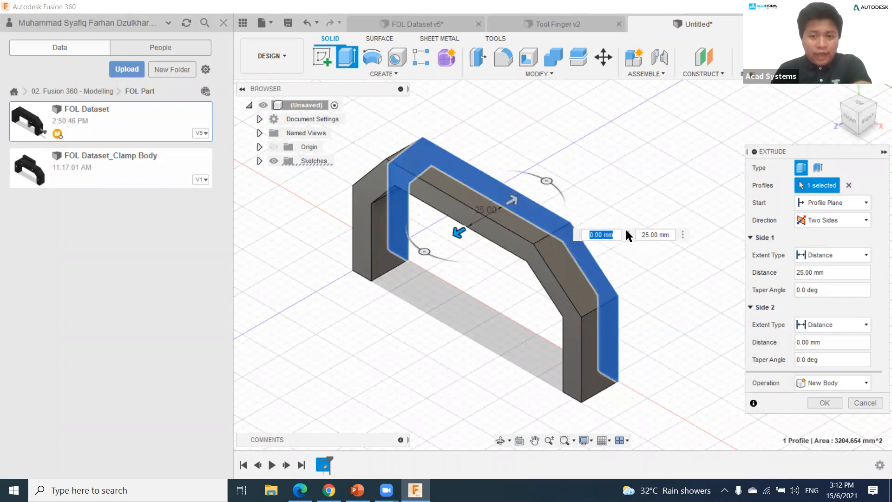
pyautogui.write('25')
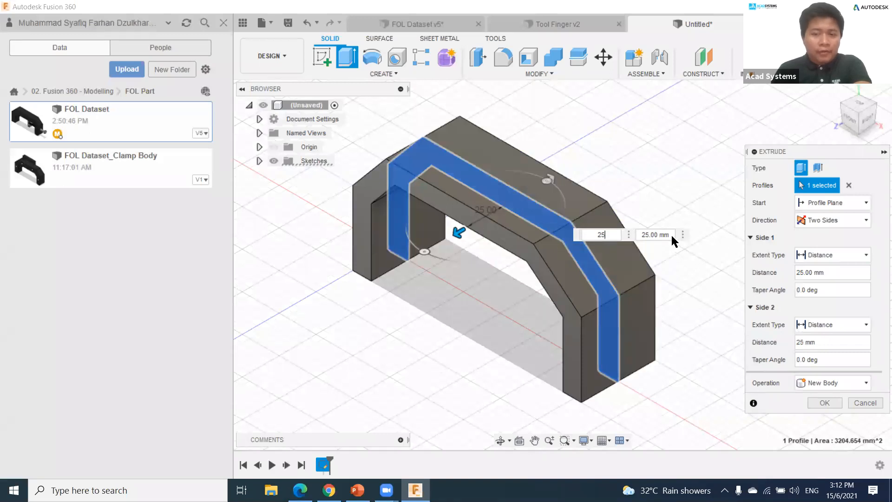
pyautogui.press('Tab')
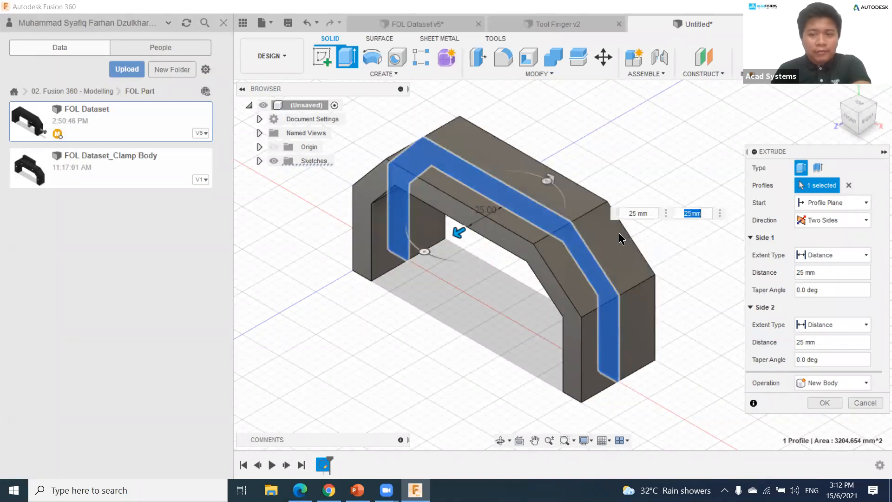
pyautogui.hotkey('alt', 'Tab')
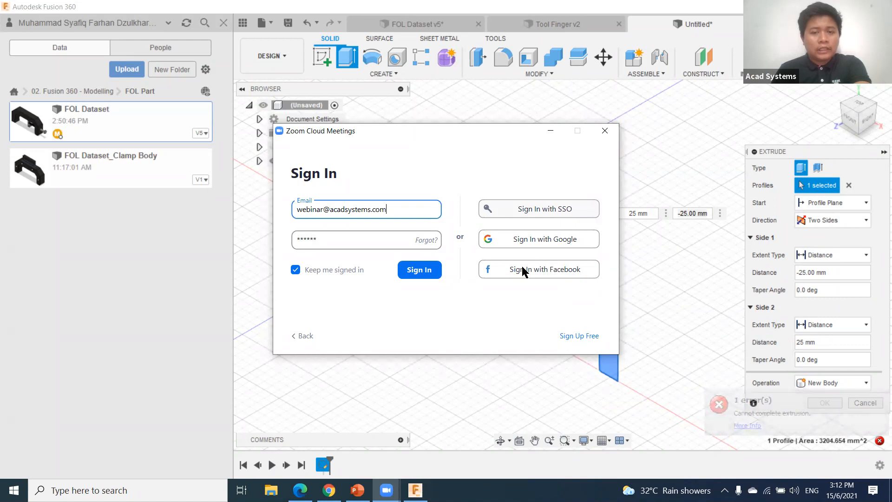
pyautogui.click(551, 131)
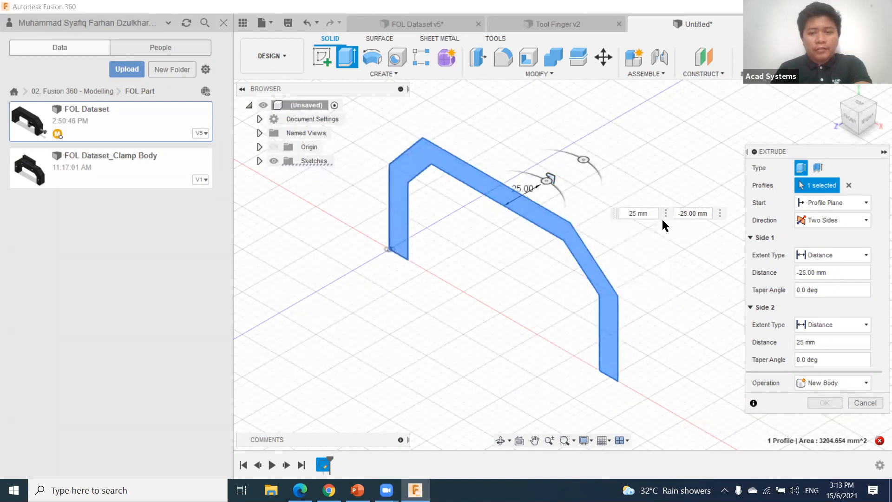
pyautogui.click(676, 215)
pyautogui.press('Delete')
pyautogui.click(569, 257)
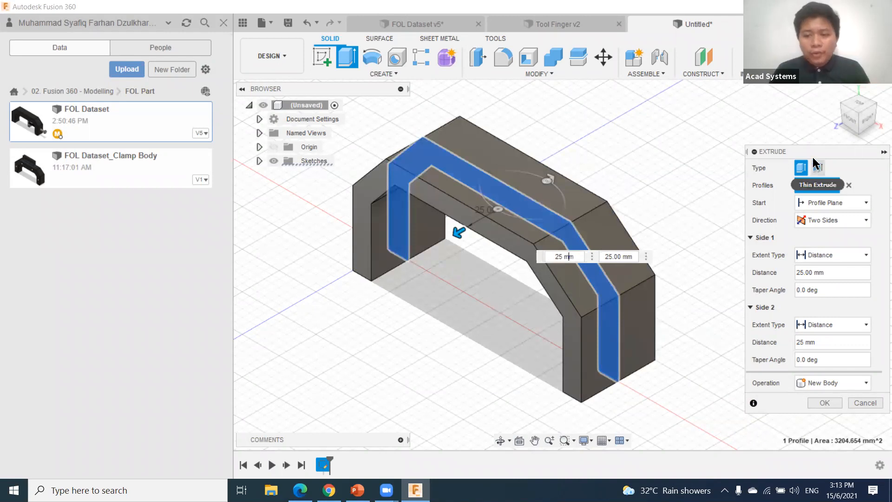
# Step: Set the extrusion's operation to New Component and complete the arch solid
pyautogui.moveTo(791, 151); pyautogui.dragTo(772, 72)
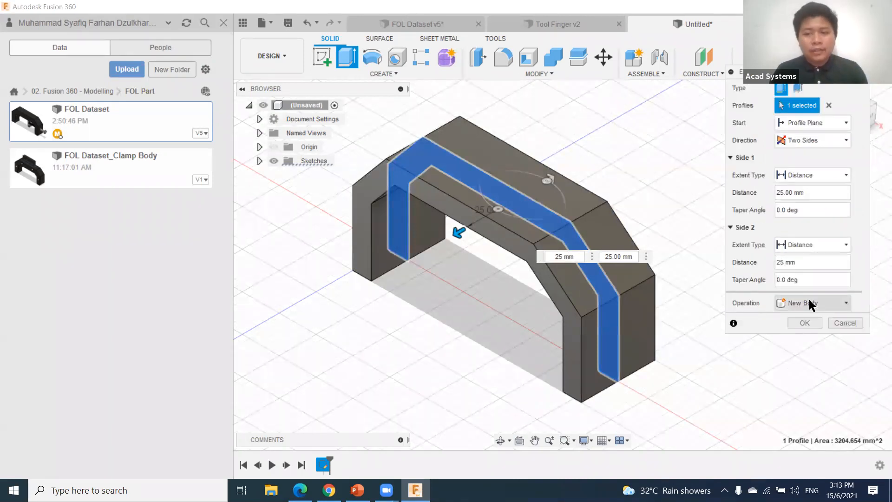
pyautogui.click(846, 302)
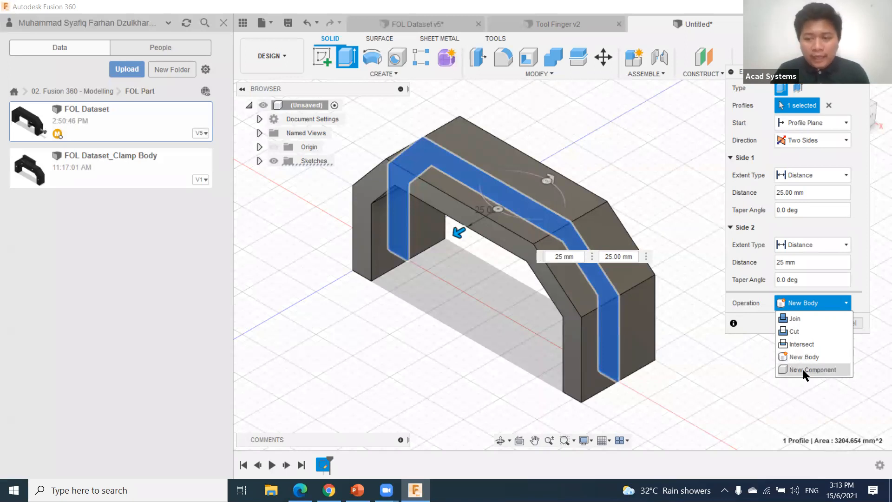
pyautogui.click(816, 369)
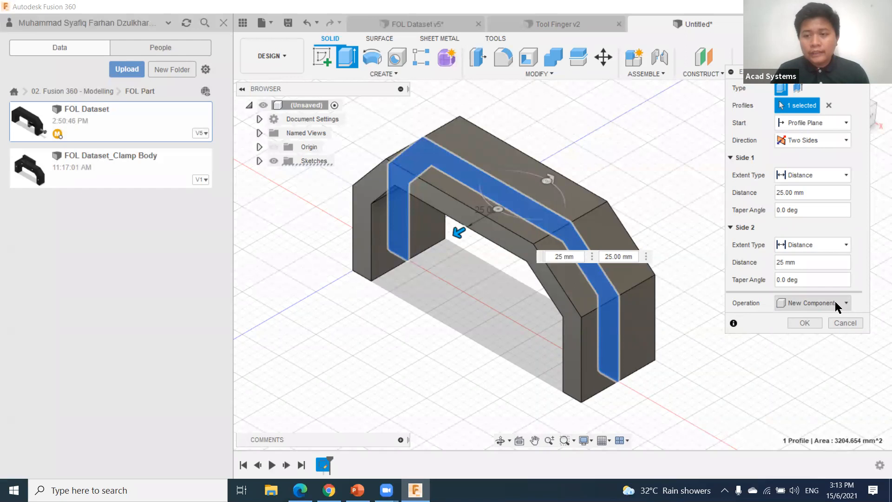
pyautogui.click(808, 324)
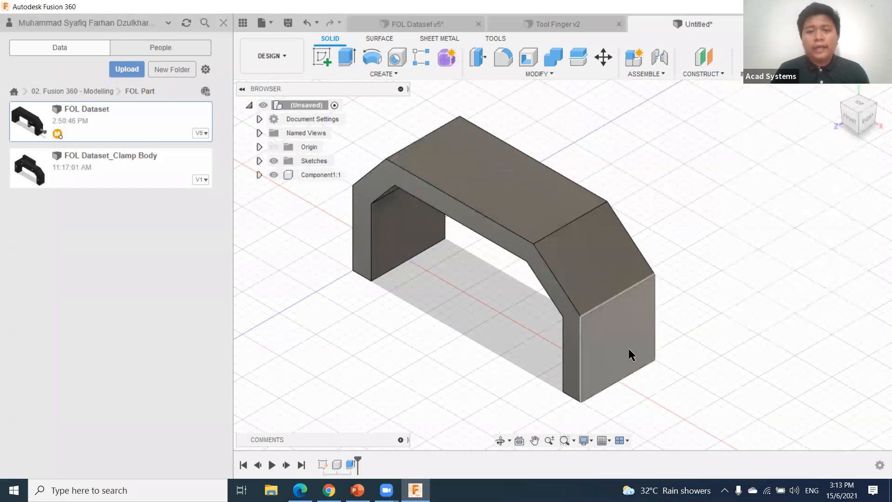
# Step: Fillet the two bottom corner edges of the leg farther from the origin with a 20 mm radius
pyautogui.scroll(1, 629, 348)
pyautogui.scroll(-2, 473, 331)
pyautogui.moveTo(473, 331)
pyautogui.mouseDown(button='middle')
pyautogui.moveTo(516, 352)
pyautogui.moveTo(475, 332)
pyautogui.mouseUp(button='middle')
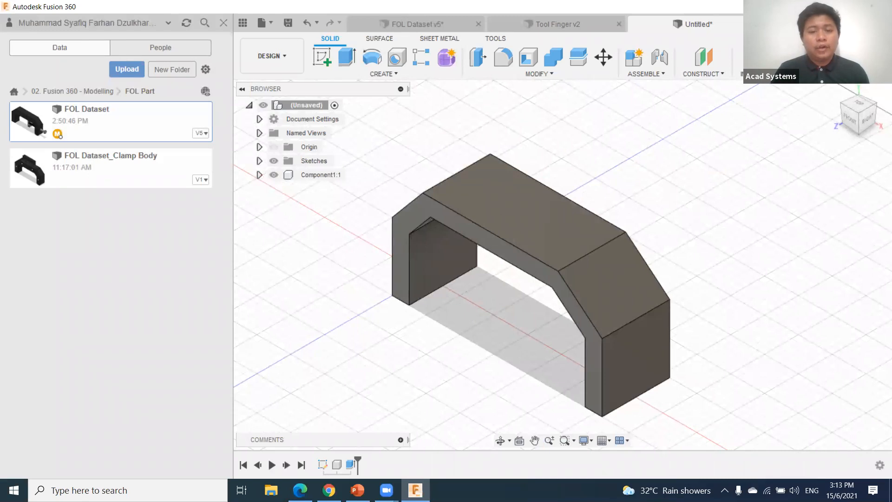
pyautogui.moveTo(478, 314); pyautogui.dragTo(473, 308, button='middle')
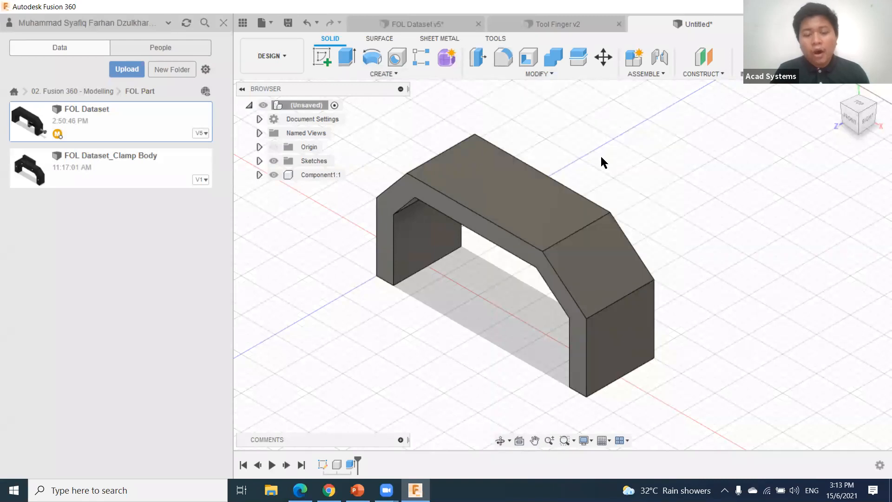
pyautogui.press('f')
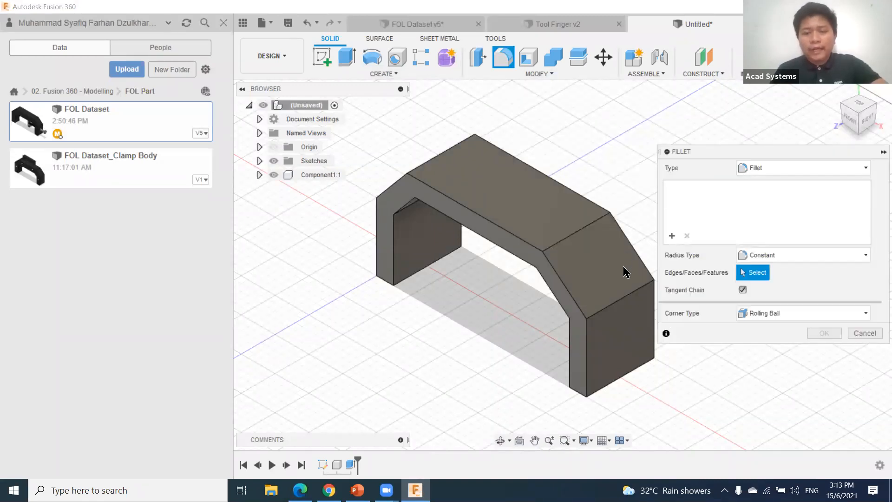
pyautogui.moveTo(546, 362); pyautogui.dragTo(517, 339, button='middle')
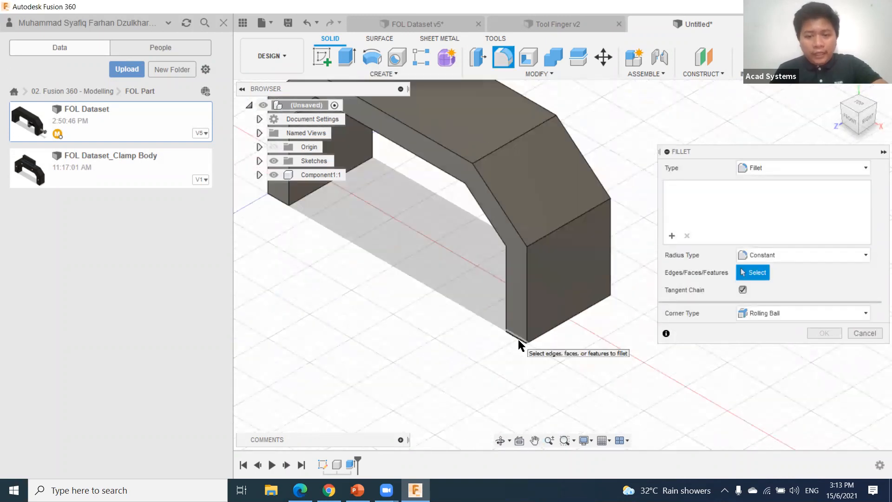
pyautogui.click(518, 340)
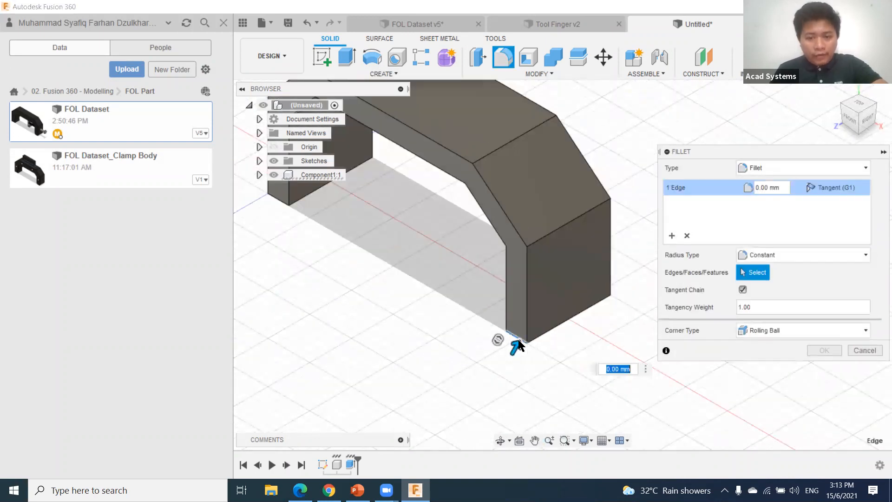
pyautogui.click(600, 290)
pyautogui.click(754, 188)
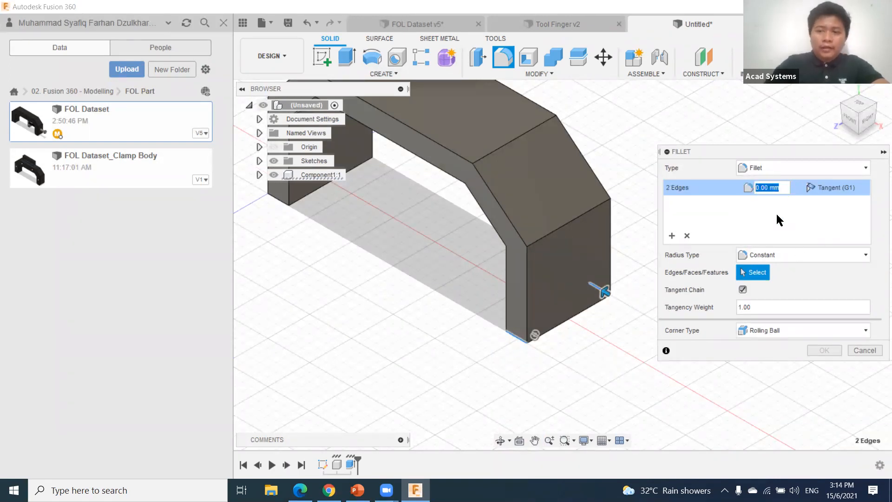
pyautogui.write('10')
pyautogui.write('20')
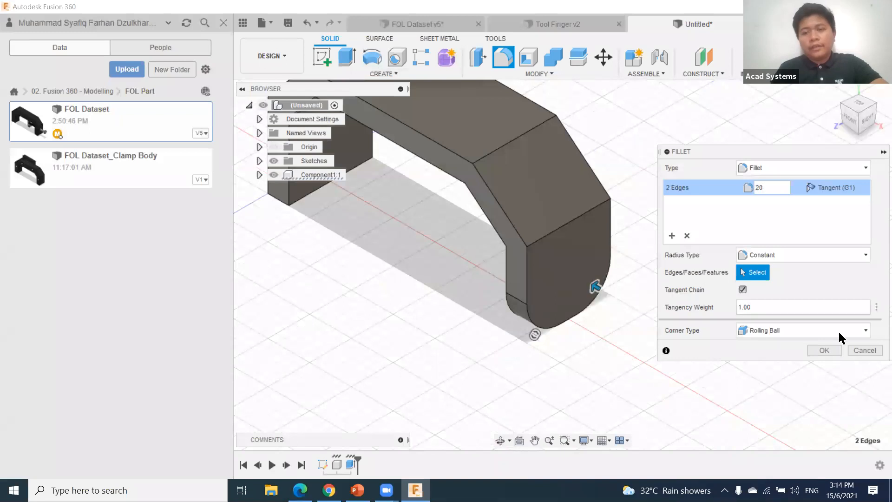
pyautogui.click(824, 350)
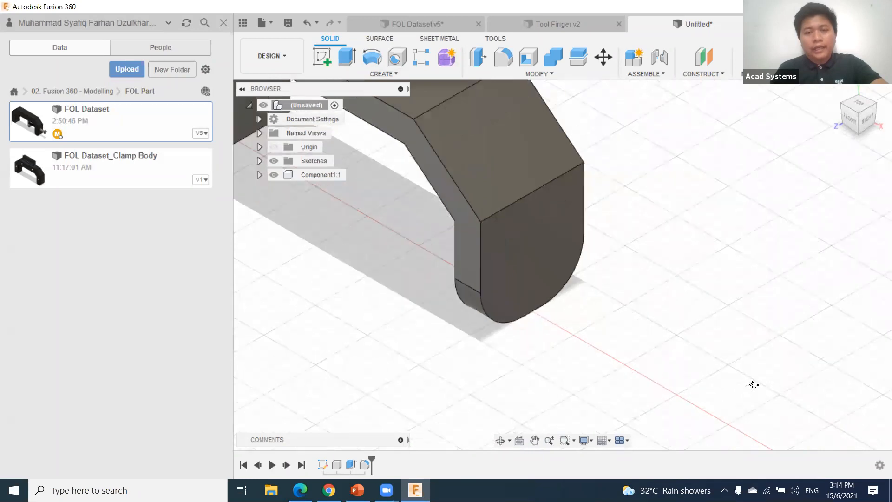
# Step: Start the Hole command and place a hole near the centre of the filleted leg's outer face
pyautogui.scroll(-2, 547, 203)
pyautogui.moveTo(397, 84); pyautogui.dragTo(377, 93, button='middle')
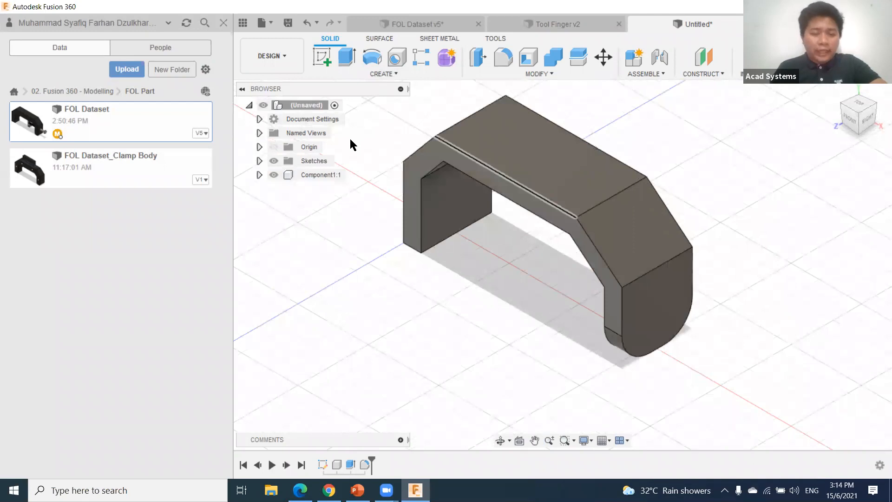
pyautogui.click(382, 73)
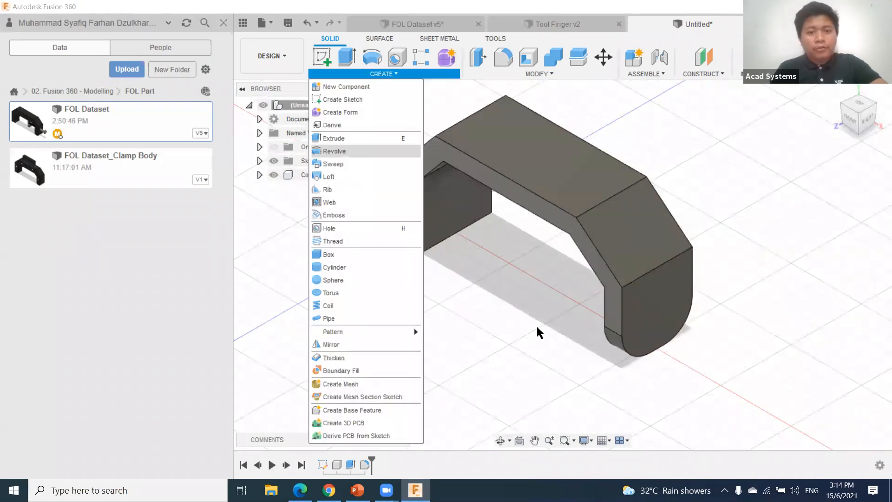
pyautogui.moveTo(395, 61); pyautogui.dragTo(401, 63, button='middle')
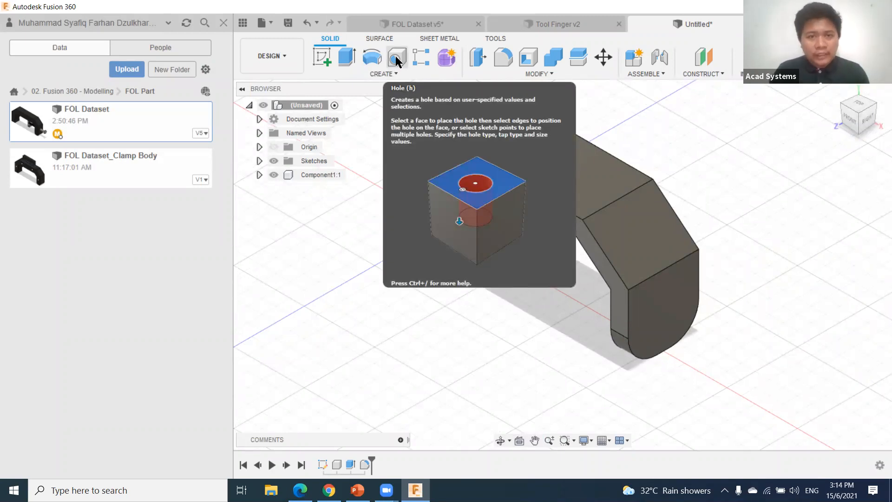
pyautogui.click(397, 61)
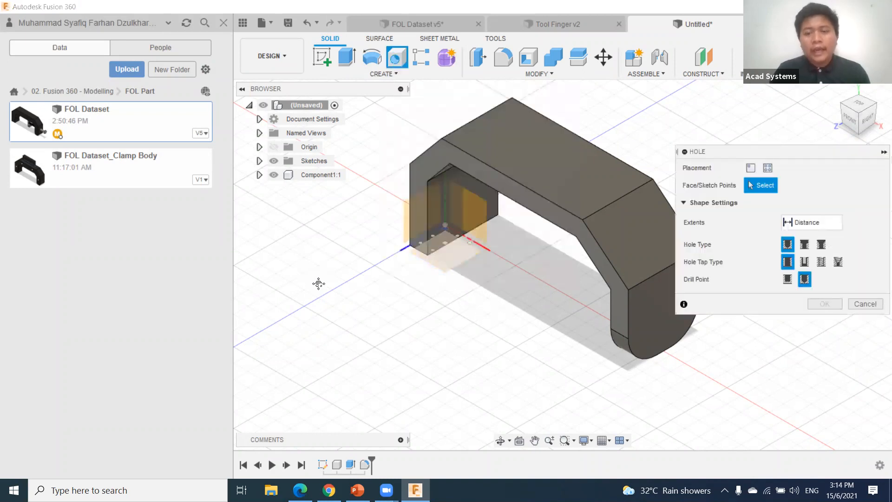
pyautogui.moveTo(520, 322); pyautogui.dragTo(318, 283, button='middle')
pyautogui.moveTo(597, 346)
pyautogui.mouseDown(button='middle')
pyautogui.moveTo(566, 320)
pyautogui.moveTo(613, 339)
pyautogui.mouseUp(button='middle')
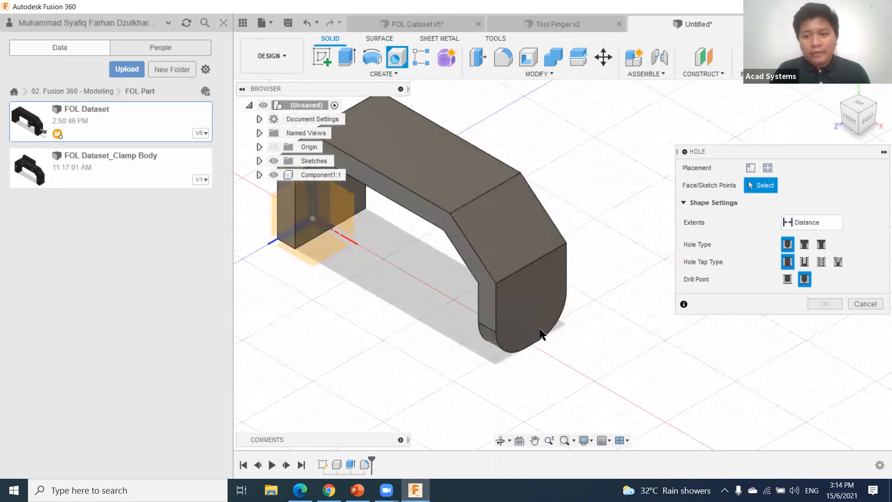
pyautogui.moveTo(512, 306); pyautogui.dragTo(540, 330, button='middle')
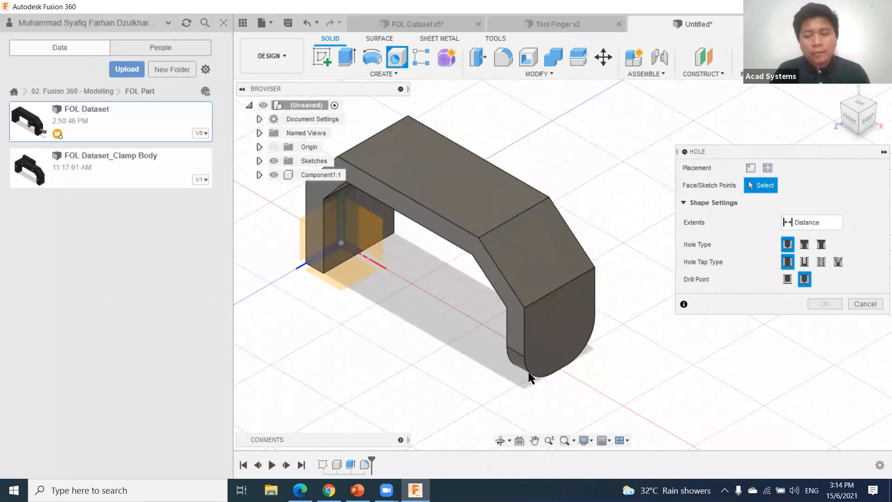
pyautogui.scroll(2, 562, 321)
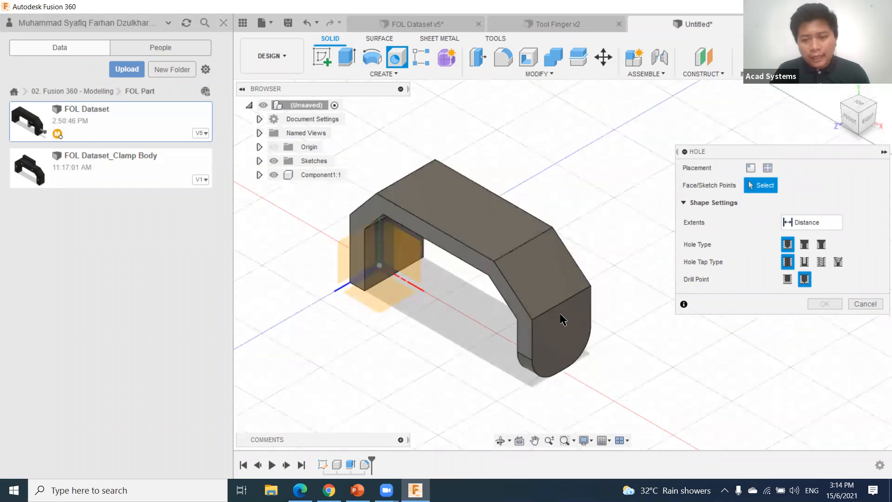
pyautogui.click(561, 314)
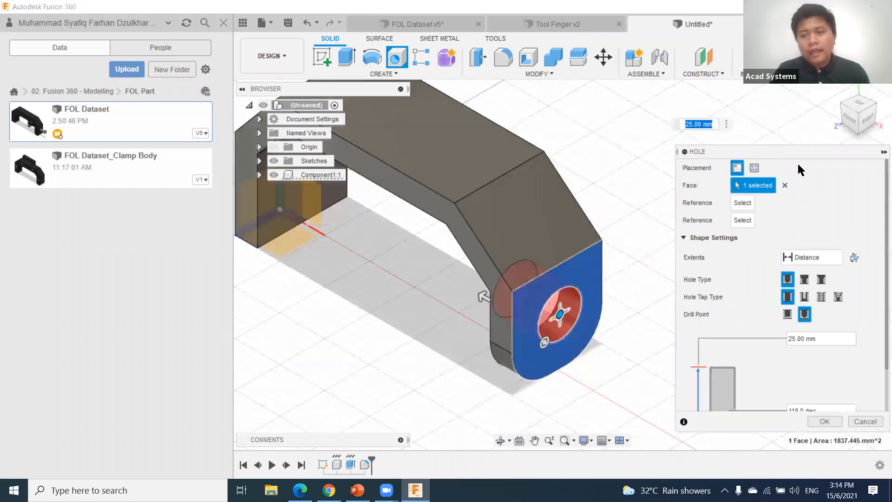
# Step: Give the leg's hole a flat drill point and set its extents to All so it cuts through both legs
pyautogui.click(793, 335)
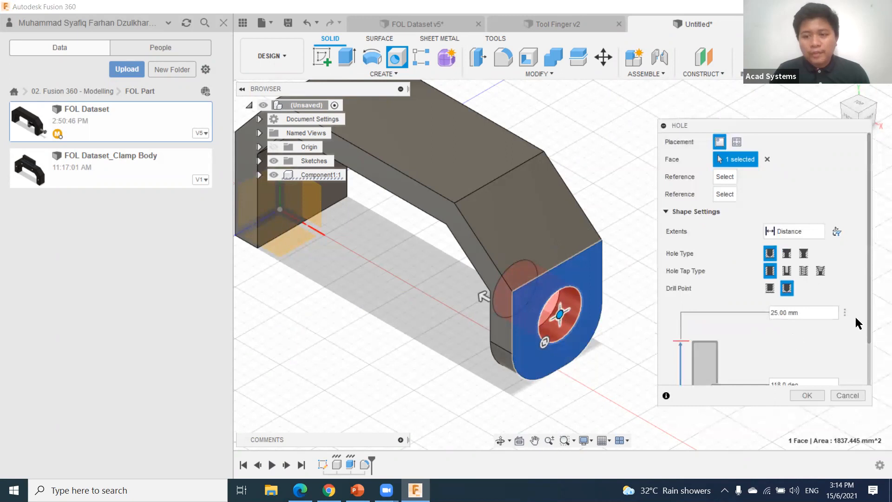
pyautogui.scroll(-2, 855, 317)
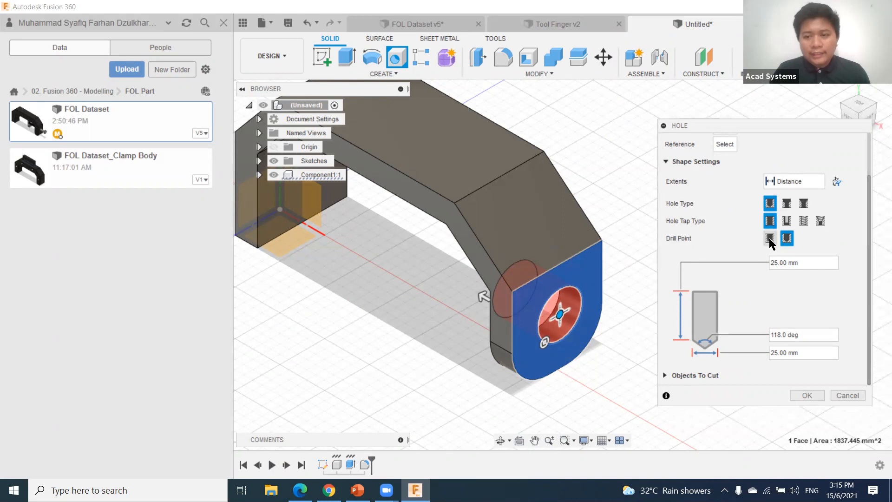
pyautogui.click(770, 240)
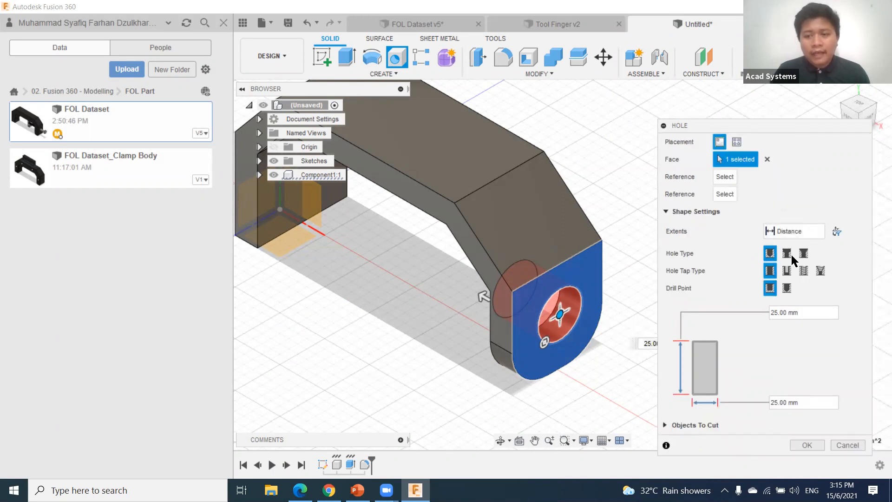
pyautogui.click(818, 229)
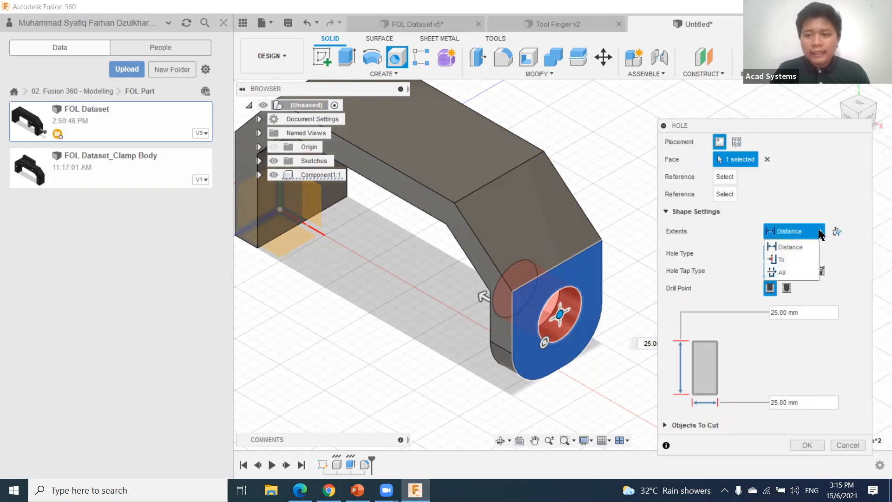
pyautogui.click(783, 273)
pyautogui.moveTo(561, 363); pyautogui.dragTo(595, 345, button='middle')
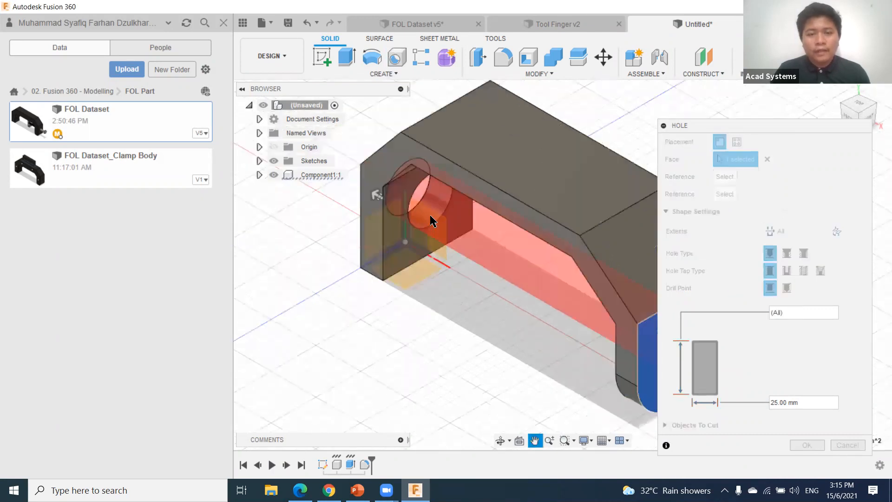
pyautogui.moveTo(489, 347); pyautogui.dragTo(502, 354, button='middle')
pyautogui.scroll(-1, 440, 313)
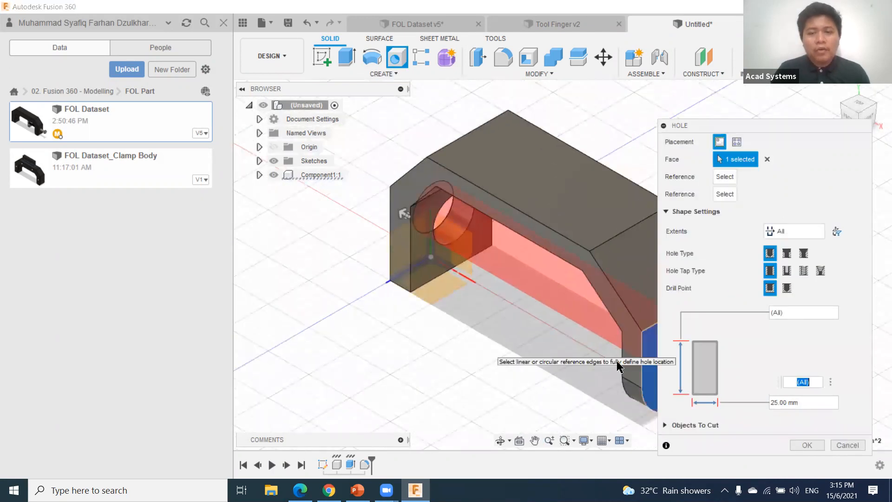
pyautogui.moveTo(340, 146); pyautogui.dragTo(299, 122, button='middle')
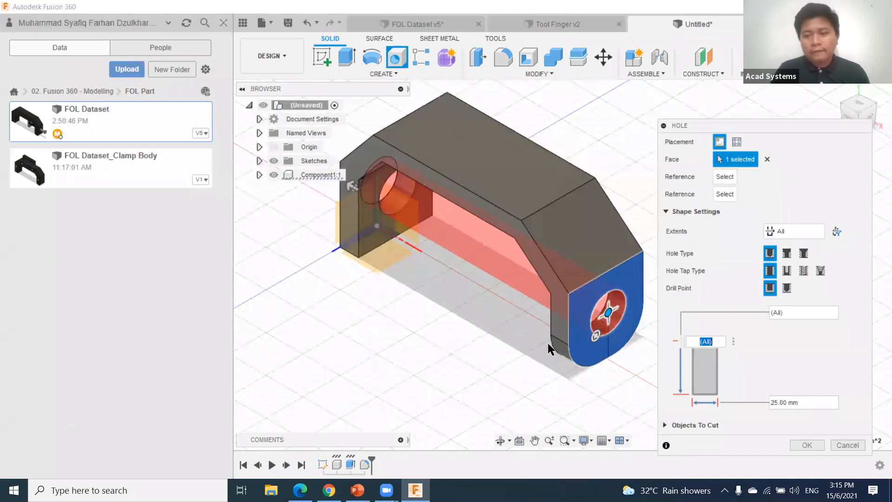
# Step: Set the hole diameter to 15 mm and complete the hole
pyautogui.click(772, 403)
pyautogui.press('BackSpace')
pyautogui.press('BackSpace')
pyautogui.write('15')
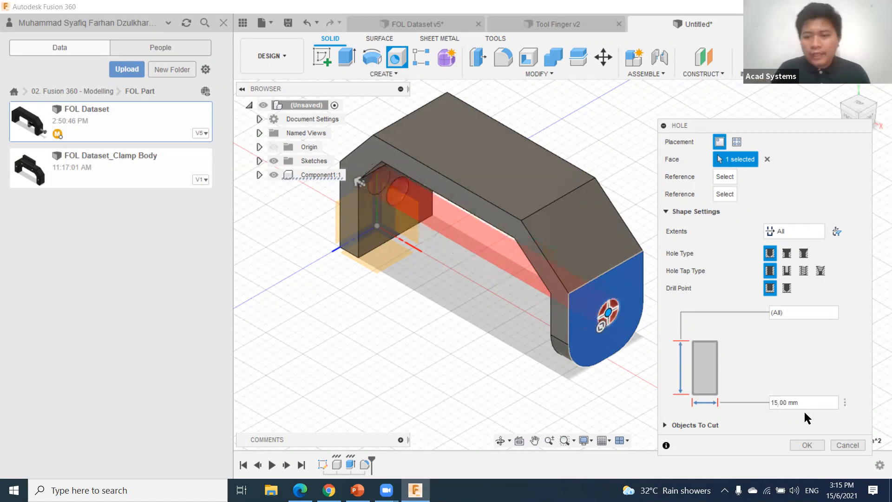
pyautogui.click(807, 445)
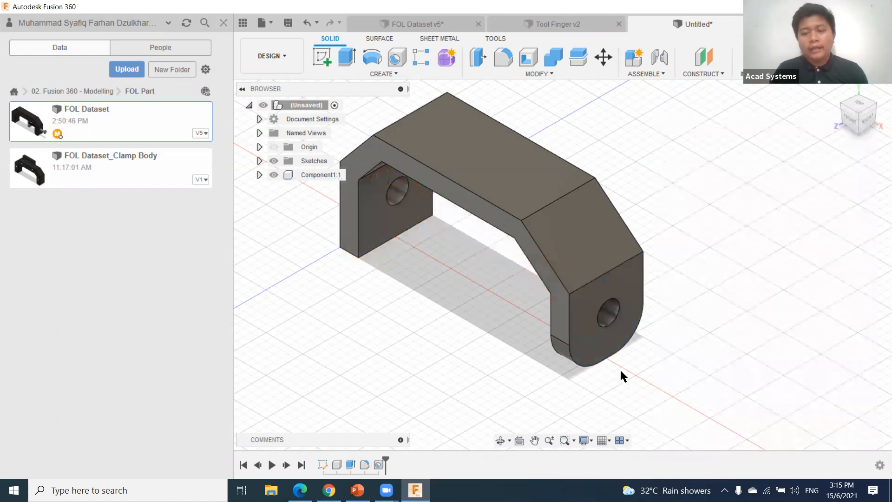
# Step: Start a fillet and select the eight inner and outer edges where the arch bends
pyautogui.scroll(2, 620, 368)
pyautogui.scroll(1, 620, 367)
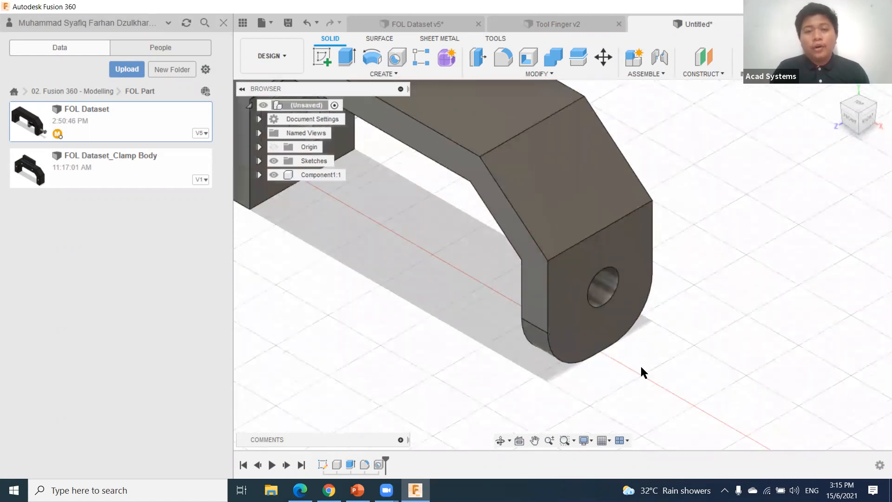
pyautogui.scroll(-3, 641, 365)
pyautogui.moveTo(617, 218)
pyautogui.mouseDown(button='middle')
pyautogui.moveTo(633, 224)
pyautogui.moveTo(633, 252)
pyautogui.moveTo(623, 228)
pyautogui.mouseUp(button='middle')
pyautogui.press('f')
pyautogui.click(607, 202)
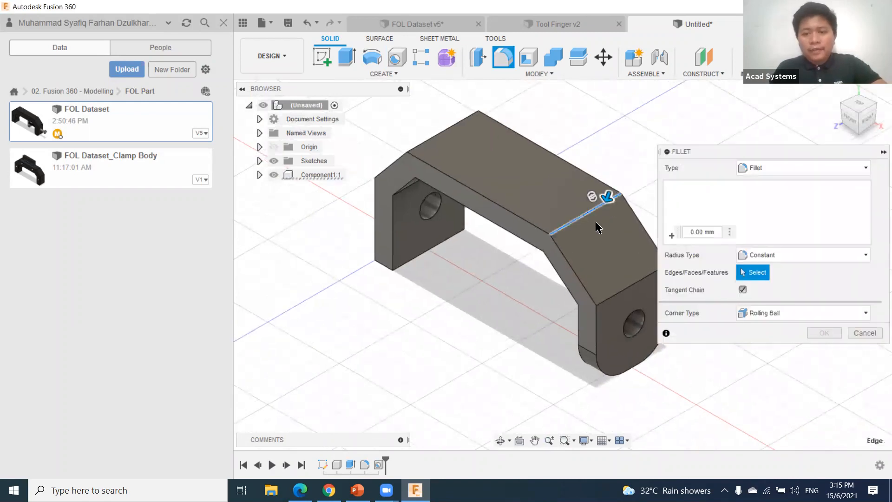
pyautogui.click(599, 219)
pyautogui.click(621, 295)
pyautogui.moveTo(557, 311); pyautogui.dragTo(577, 311, button='middle')
pyautogui.click(408, 157)
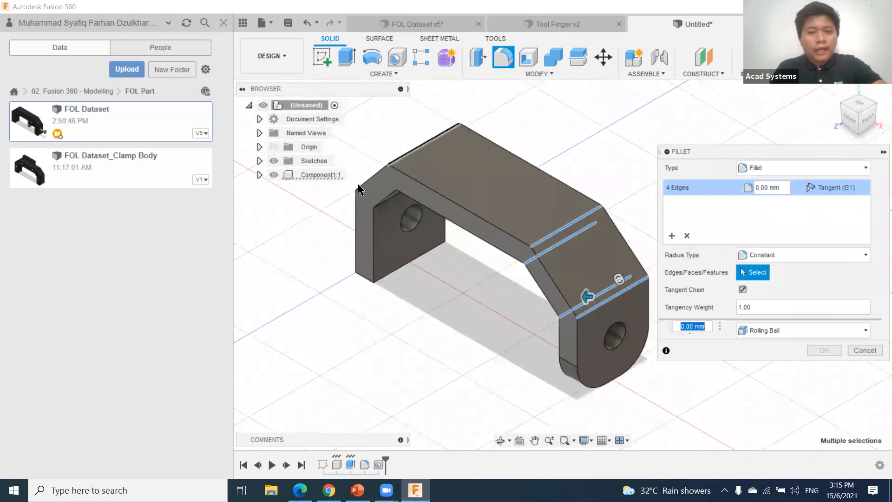
pyautogui.click(394, 196)
pyautogui.keyDown('shift'); pyautogui.moveTo(339, 229); pyautogui.dragTo(512, 305, button='middle'); pyautogui.keyUp('shift')
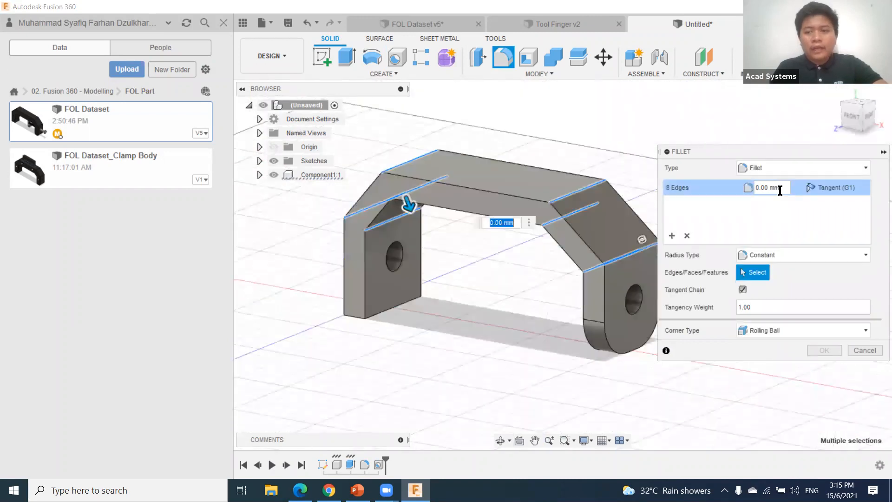
# Step: Set the fillet radius of the selected bend edges to 3 mm and complete the fillet
pyautogui.moveTo(780, 188); pyautogui.dragTo(751, 187)
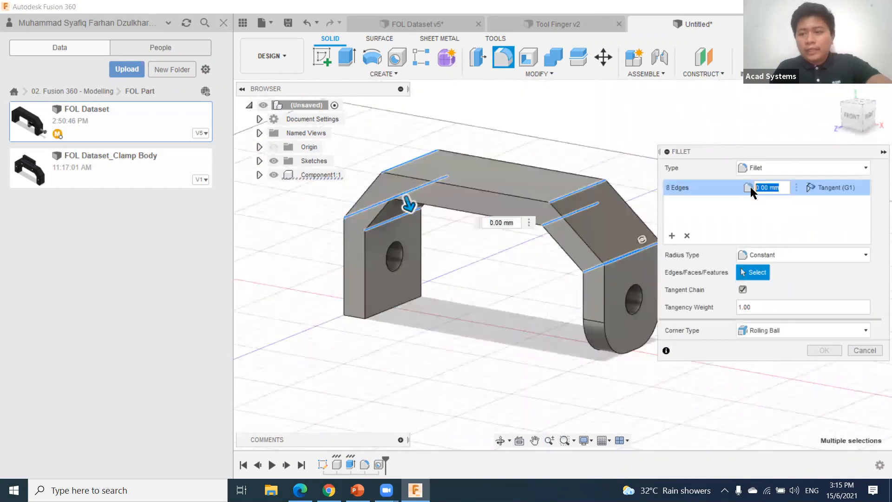
pyautogui.write('3')
pyautogui.scroll(-1, 599, 219)
pyautogui.scroll(4, 577, 253)
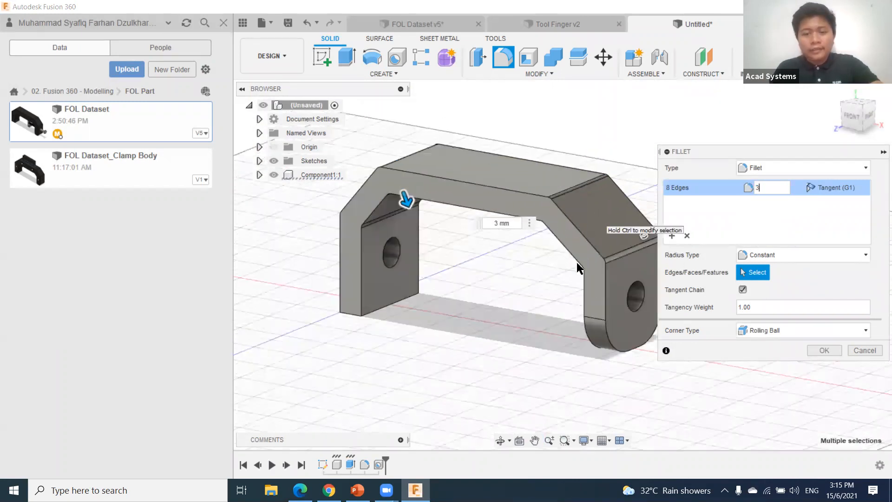
pyautogui.moveTo(630, 259); pyautogui.dragTo(623, 310, button='middle')
pyautogui.click(823, 351)
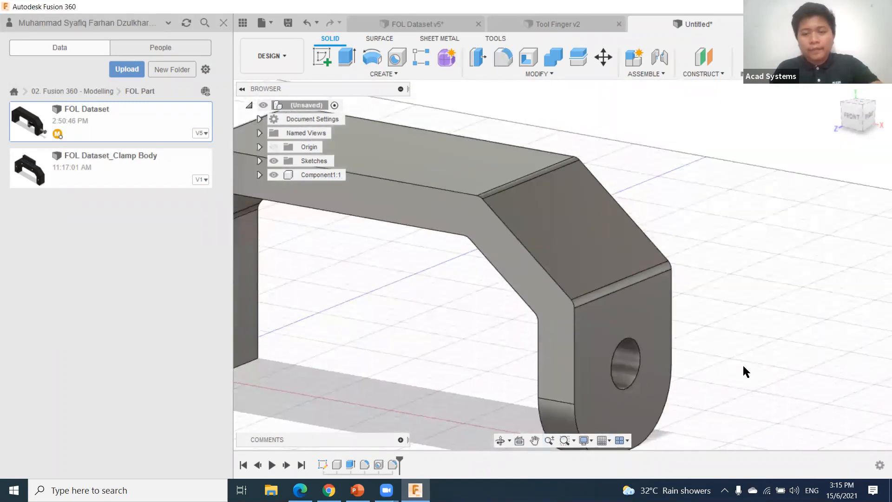
# Step: Rename the arch component as Body
pyautogui.scroll(1, 766, 371)
pyautogui.scroll(-2, 766, 374)
pyautogui.keyDown('shift'); pyautogui.moveTo(766, 374); pyautogui.dragTo(762, 373, button='middle'); pyautogui.keyUp('shift')
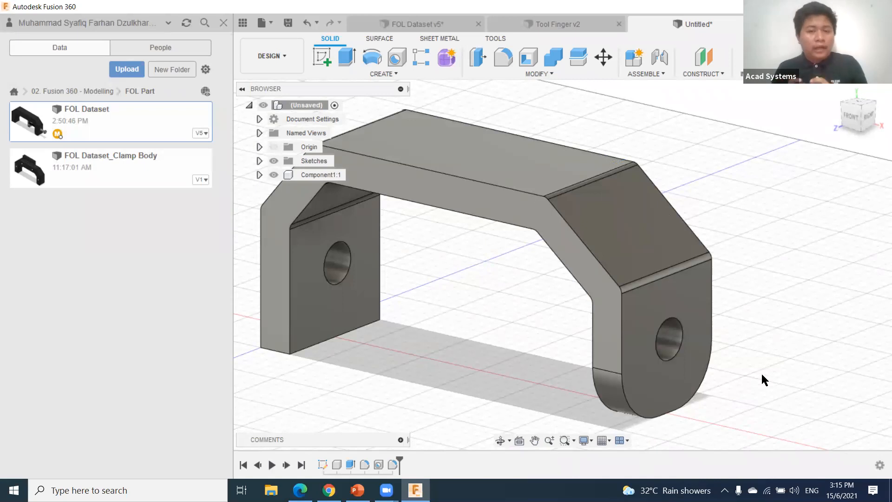
pyautogui.moveTo(804, 371); pyautogui.dragTo(838, 360, button='middle')
pyautogui.moveTo(839, 359); pyautogui.dragTo(857, 356)
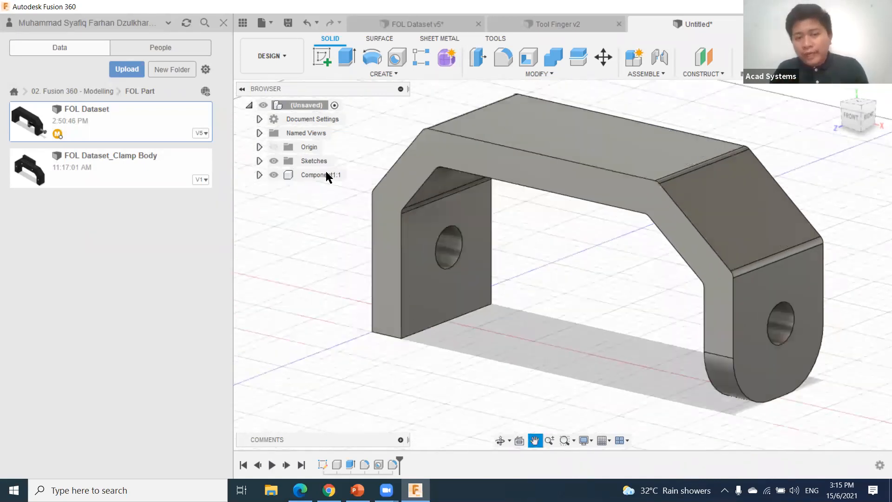
pyautogui.doubleClick(325, 175)
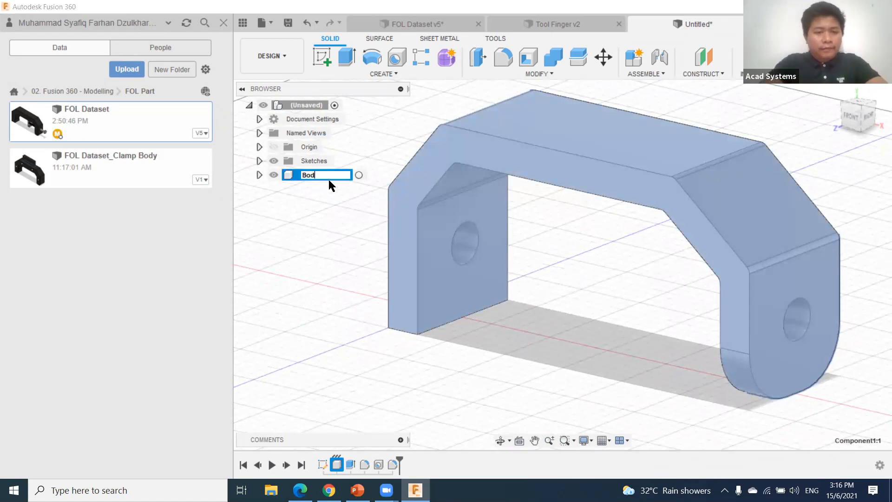
pyautogui.click(316, 259)
# Step: Sketch a 12.2 mm diameter circle on the rounded leg's outer face, centred on the hole
pyautogui.moveTo(584, 341); pyautogui.dragTo(476, 307, button='middle')
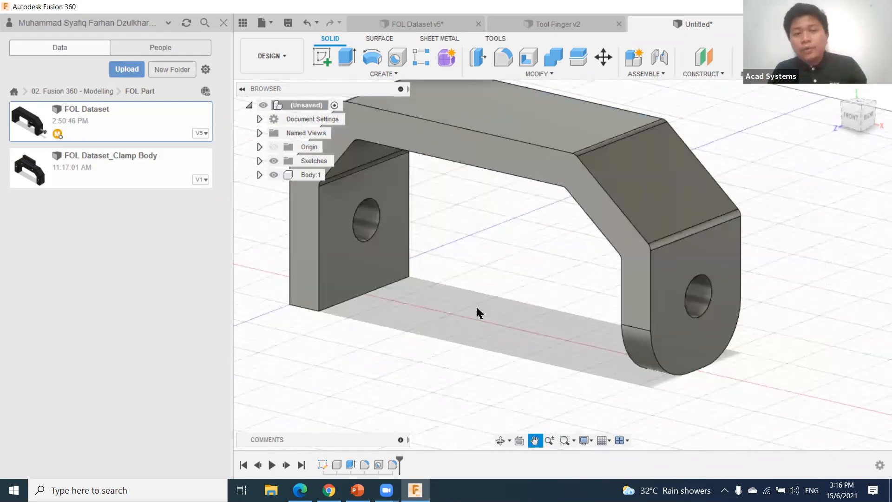
pyautogui.moveTo(656, 291)
pyautogui.mouseDown(button='middle')
pyautogui.moveTo(664, 288)
pyautogui.moveTo(655, 298)
pyautogui.mouseUp(button='middle')
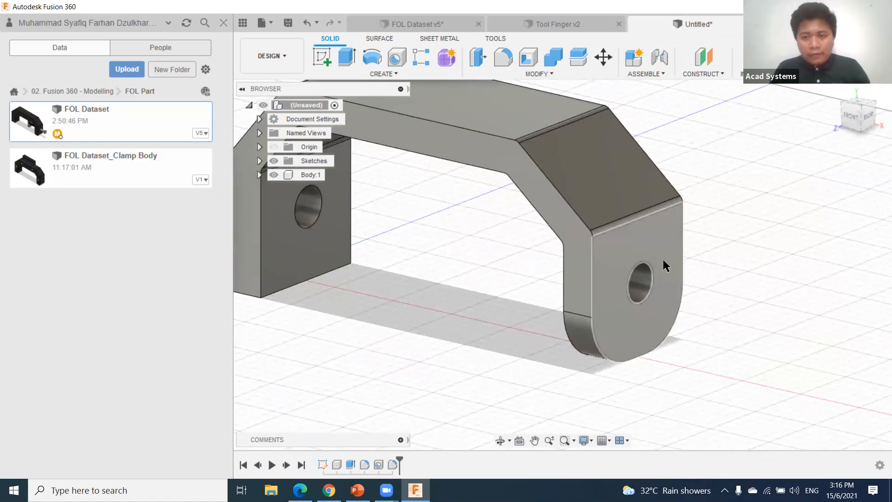
pyautogui.rightClick(674, 279)
pyautogui.click(675, 279)
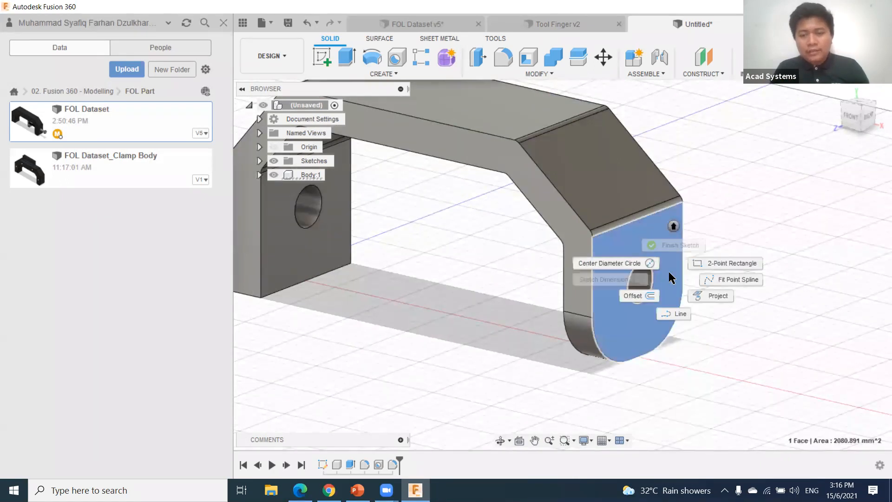
pyautogui.click(671, 313)
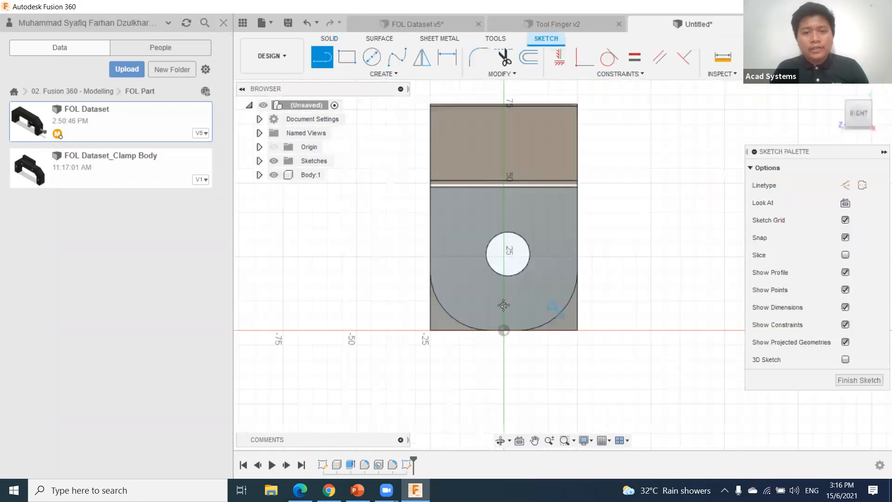
pyautogui.click(372, 56)
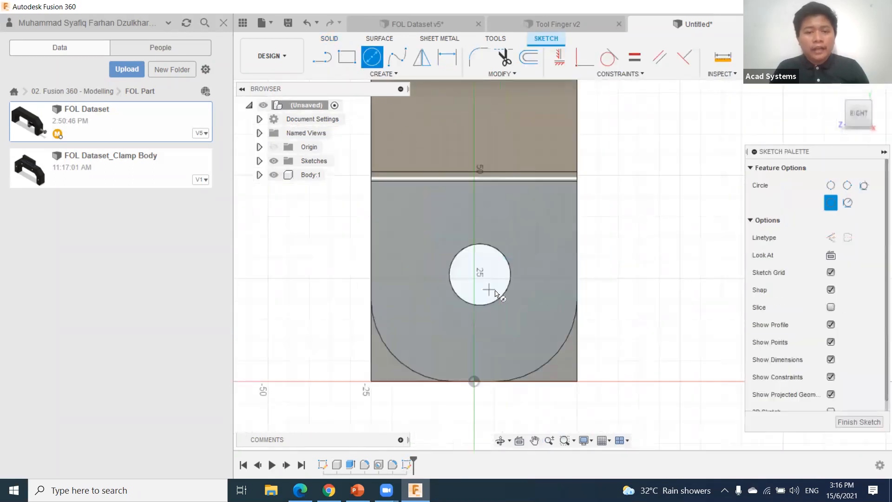
pyautogui.click(480, 275)
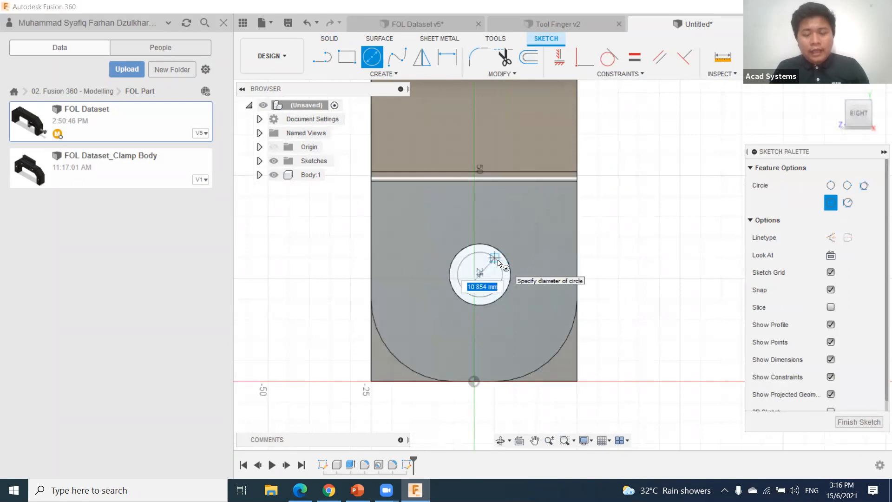
pyautogui.write('1')
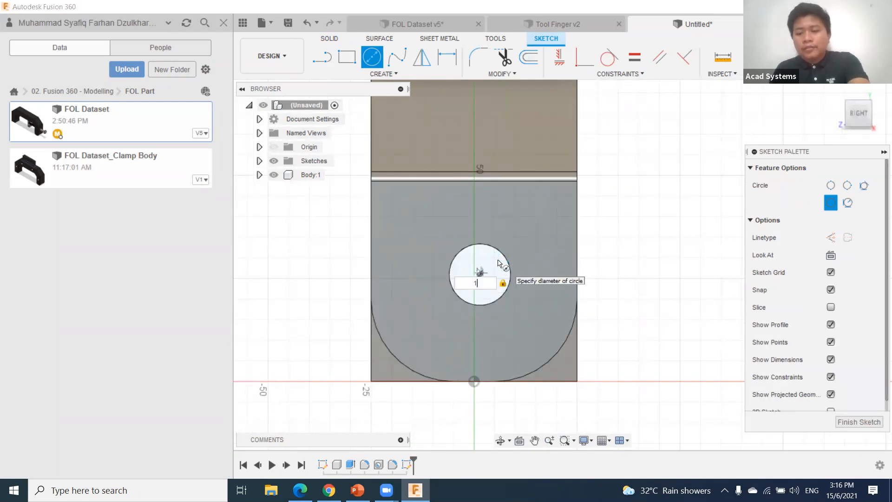
pyautogui.write('2.22')
pyautogui.press('Return')
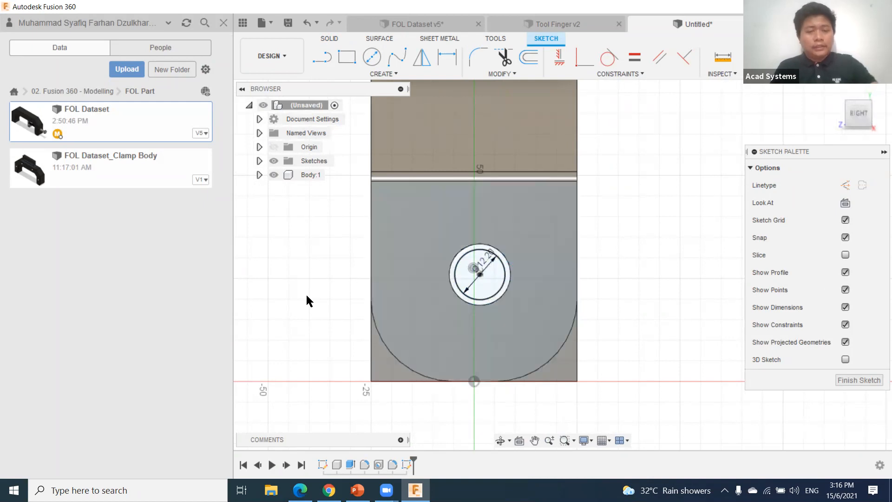
# Step: Start extruding the circle profile, pulling it 15 mm outward from the leg's outer face
pyautogui.scroll(-2, 306, 293)
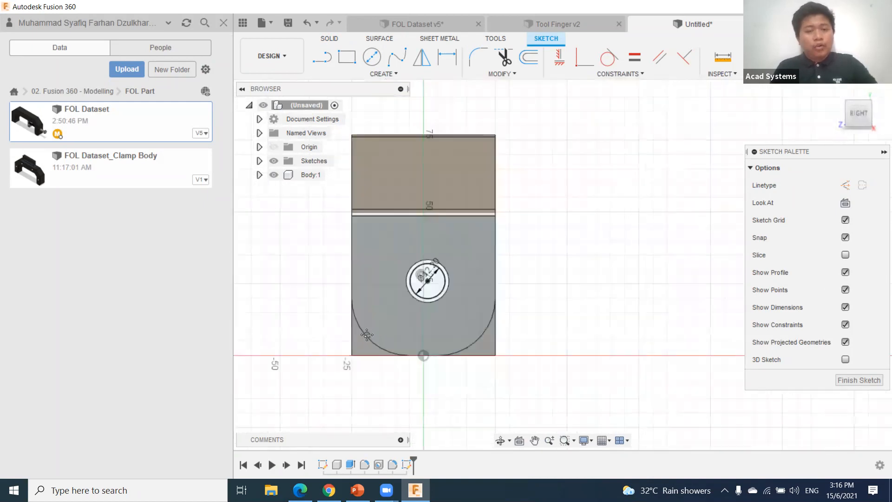
pyautogui.keyDown('shift'); pyautogui.moveTo(306, 294); pyautogui.dragTo(367, 335, button='middle'); pyautogui.keyUp('shift')
pyautogui.moveTo(367, 335); pyautogui.dragTo(493, 327, button='middle')
pyautogui.click(292, 60)
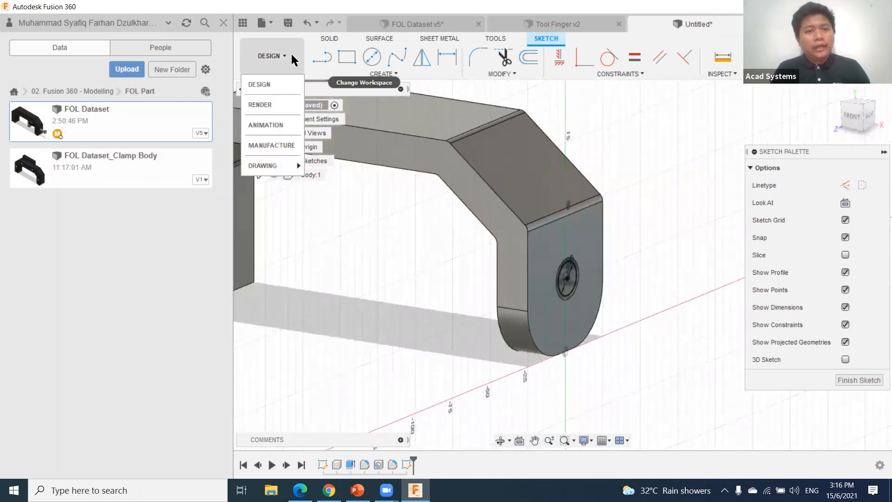
pyautogui.click(330, 41)
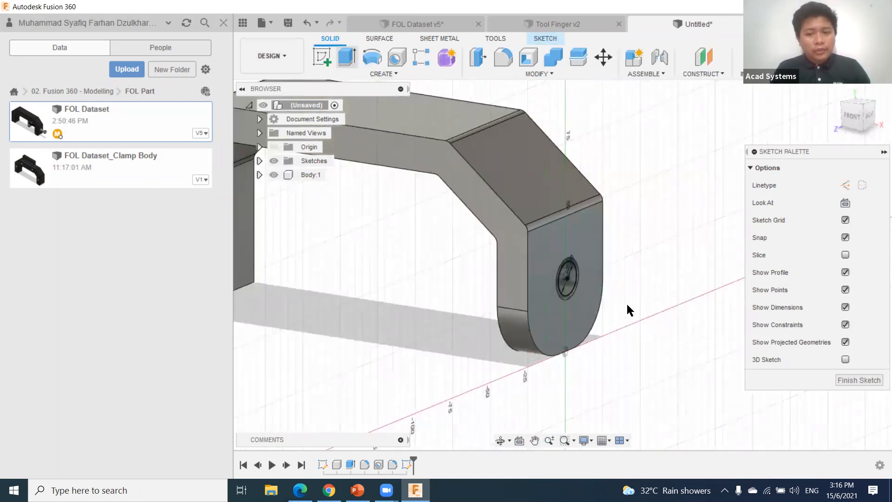
pyautogui.press('e')
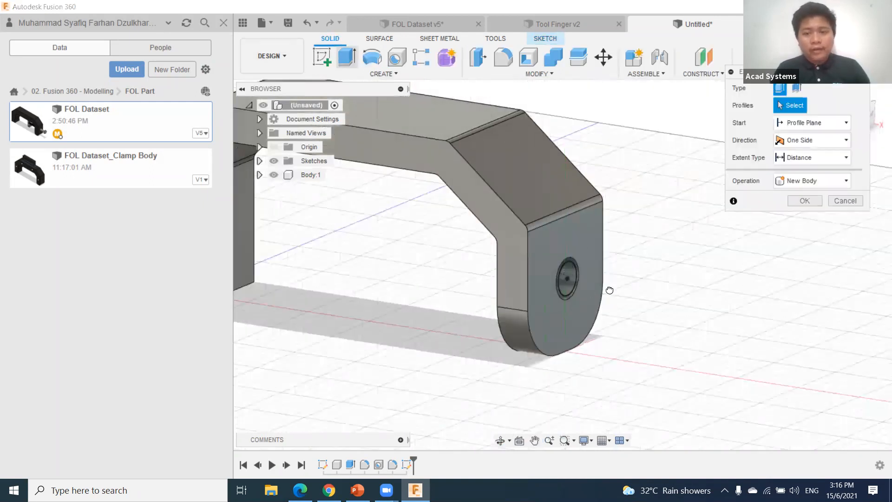
pyautogui.click(568, 278)
pyautogui.moveTo(579, 281); pyautogui.dragTo(615, 291)
# Step: Set the rod extrusion's direction to Two Sides and extend its second side 100 mm toward the opposite leg
pyautogui.click(830, 142)
pyautogui.click(812, 172)
pyautogui.moveTo(552, 276); pyautogui.dragTo(323, 239)
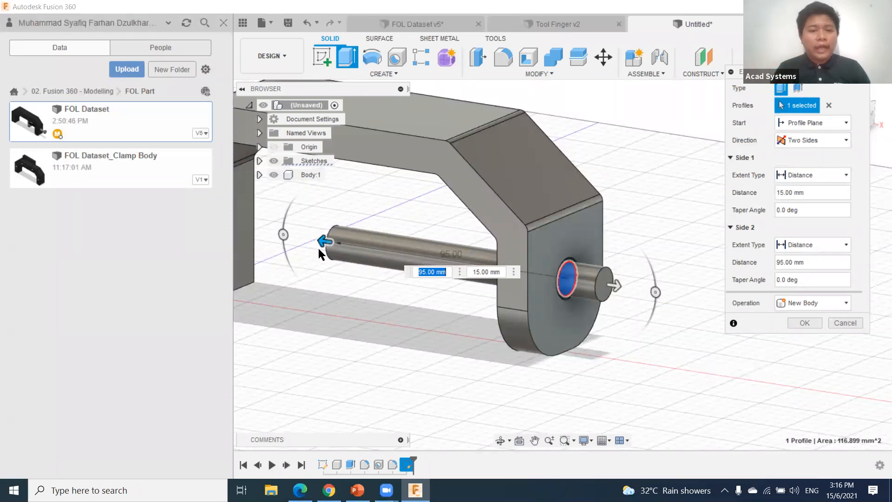
pyautogui.moveTo(326, 241)
pyautogui.mouseDown()
pyautogui.moveTo(296, 236)
pyautogui.moveTo(349, 244)
pyautogui.moveTo(313, 238)
pyautogui.mouseUp()
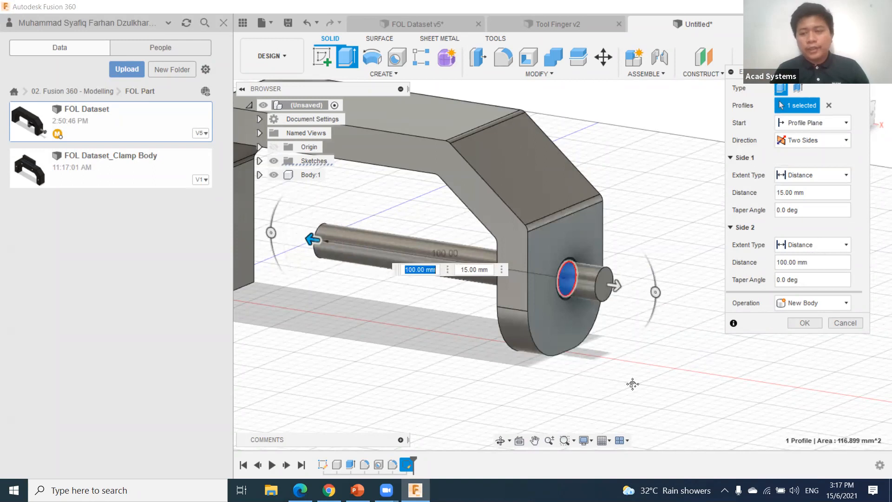
# Step: Set the rod extrusion's operation to New Component and complete the extrusion
pyautogui.moveTo(633, 382); pyautogui.dragTo(650, 384, button='middle')
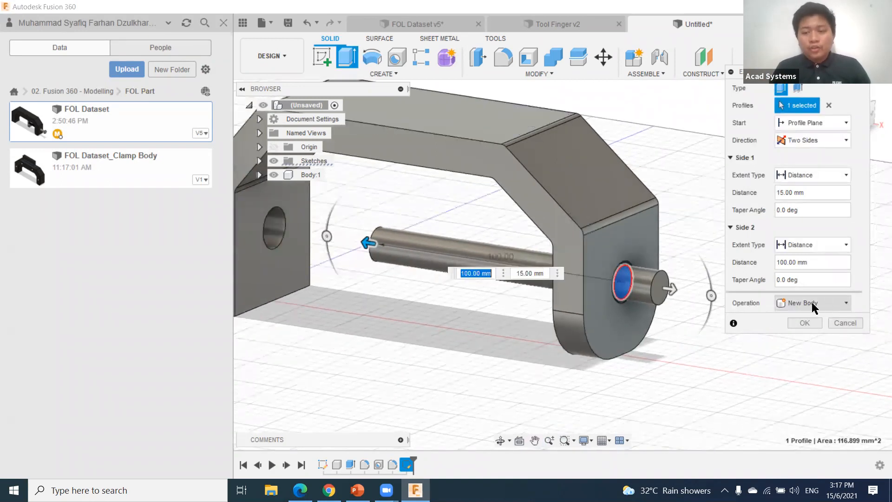
pyautogui.click(827, 304)
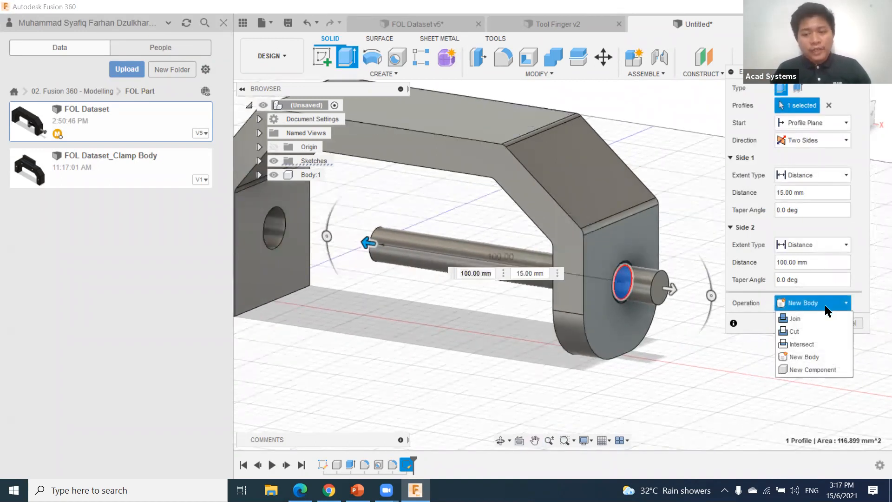
pyautogui.click(811, 366)
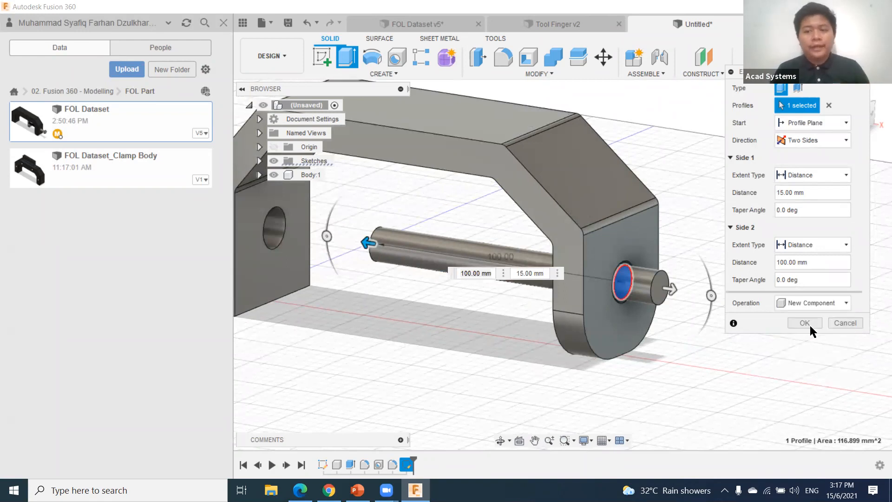
pyautogui.click(805, 323)
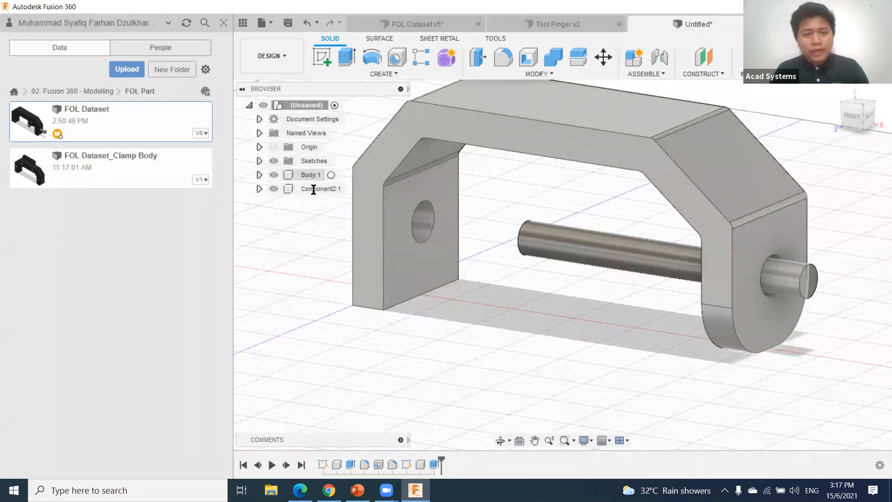
# Step: Rename the rod's component as Hardware
pyautogui.doubleClick(314, 190)
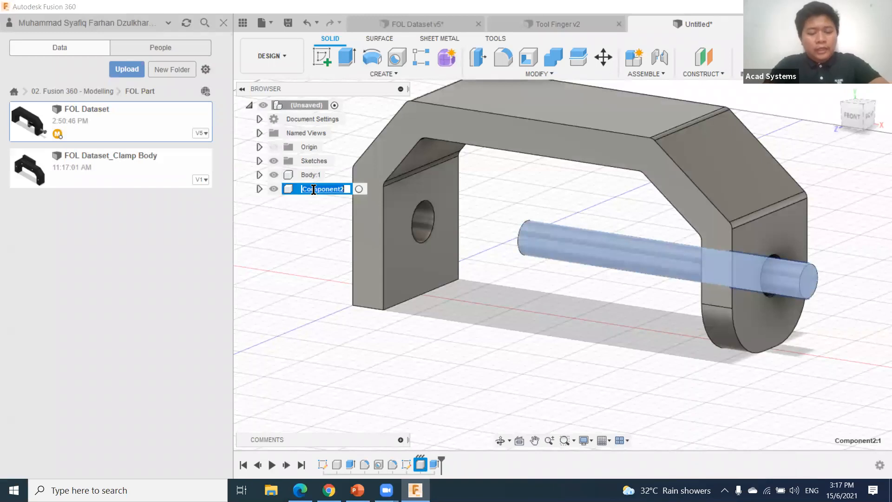
pyautogui.write('Hardware')
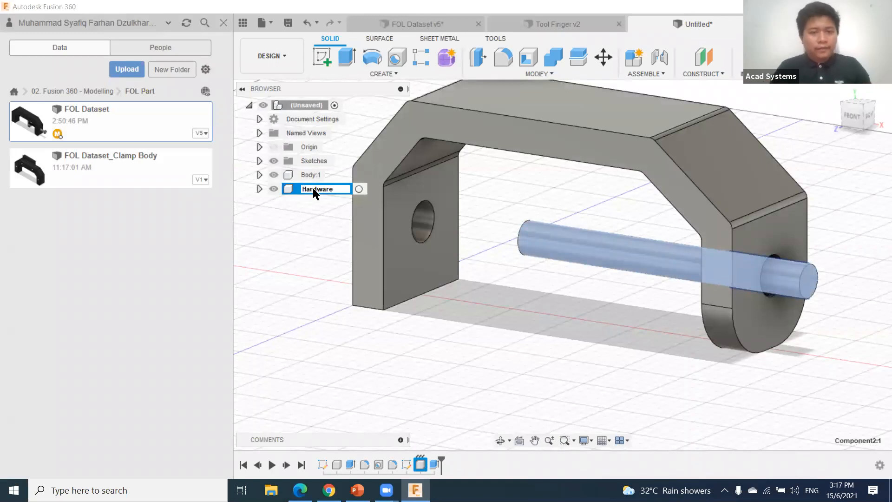
pyautogui.click(325, 249)
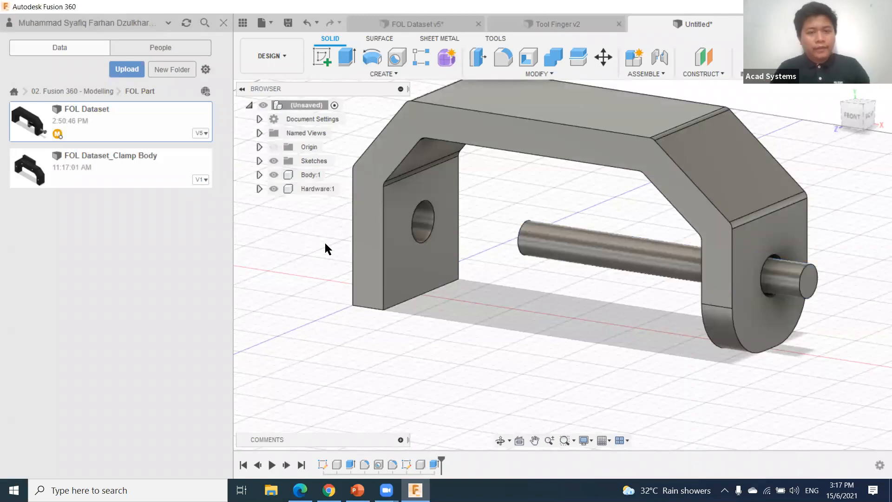
# Step: Hide and restore the Body component and the Hardware component in turn to inspect each one separately
pyautogui.click(273, 174)
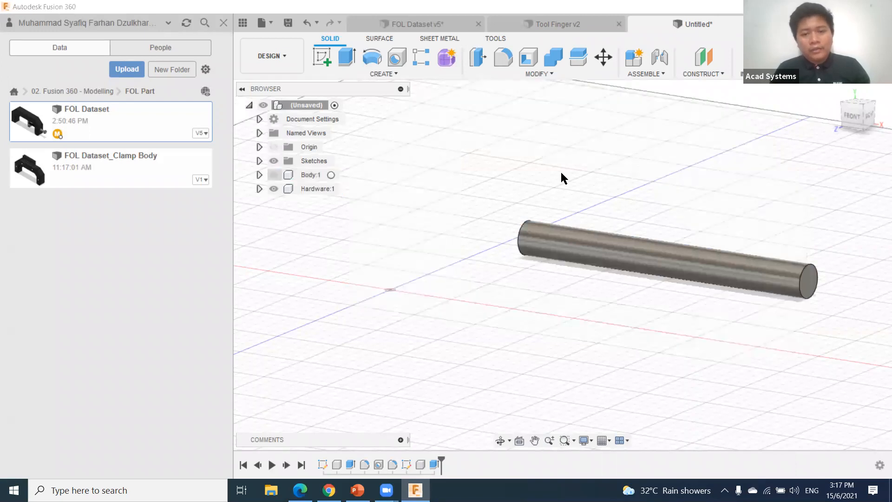
pyautogui.click(274, 175)
pyautogui.click(274, 189)
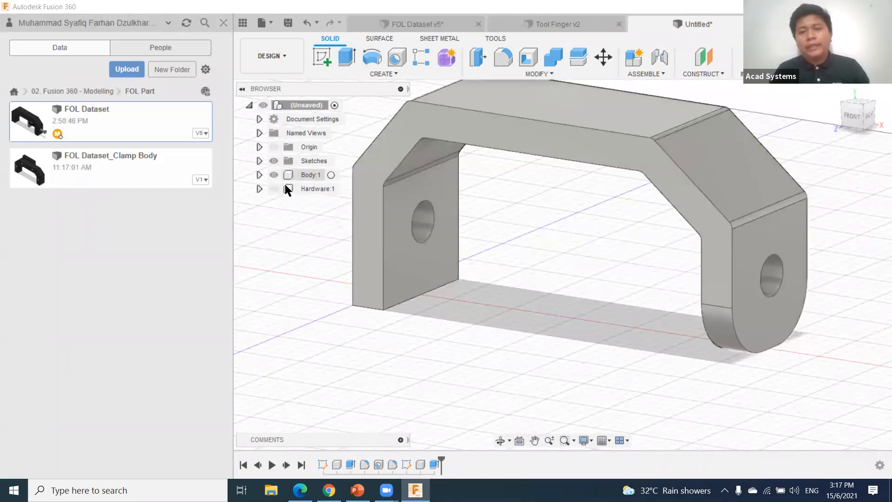
pyautogui.click(274, 189)
pyautogui.moveTo(528, 297); pyautogui.dragTo(498, 277, button='middle')
pyautogui.moveTo(706, 162); pyautogui.dragTo(670, 166, button='middle')
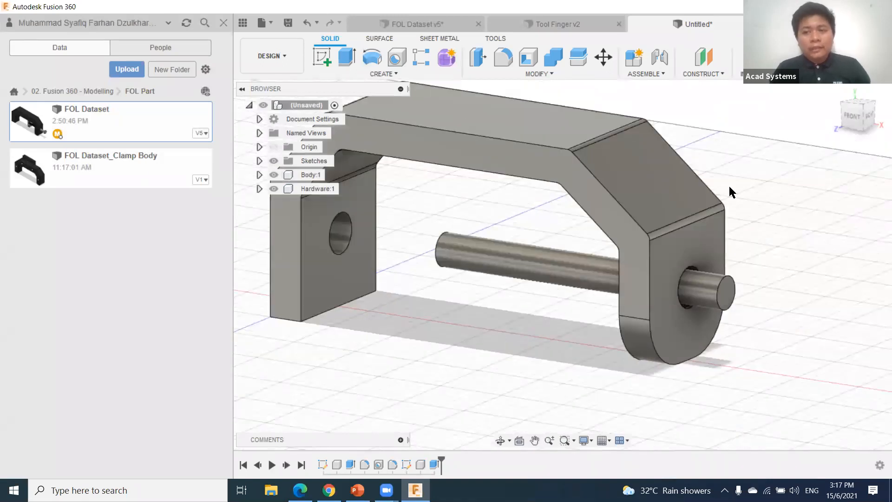
# Step: Start a Thread feature on the rod's cylindrical face
pyautogui.keyDown('shift'); pyautogui.moveTo(542, 292); pyautogui.dragTo(564, 160, button='middle'); pyautogui.keyUp('shift')
pyautogui.scroll(3, 564, 234)
pyautogui.scroll(2, 562, 228)
pyautogui.moveTo(587, 270); pyautogui.dragTo(509, 241, button='middle')
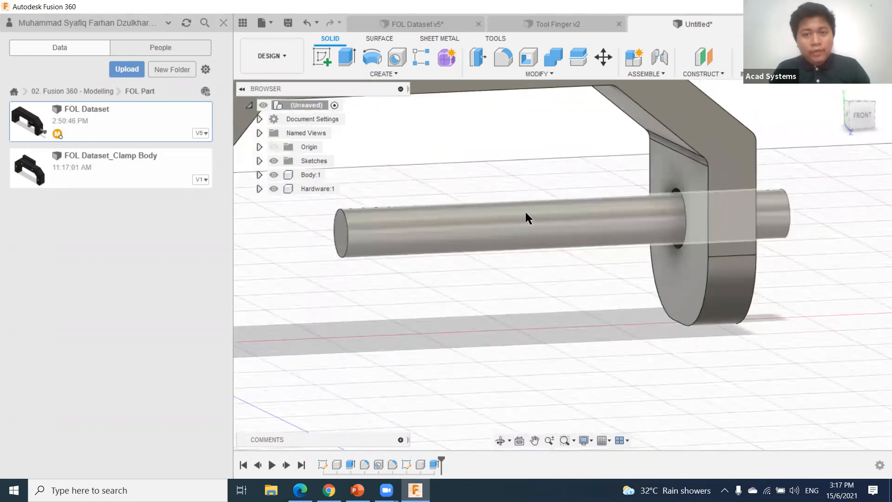
pyautogui.click(547, 75)
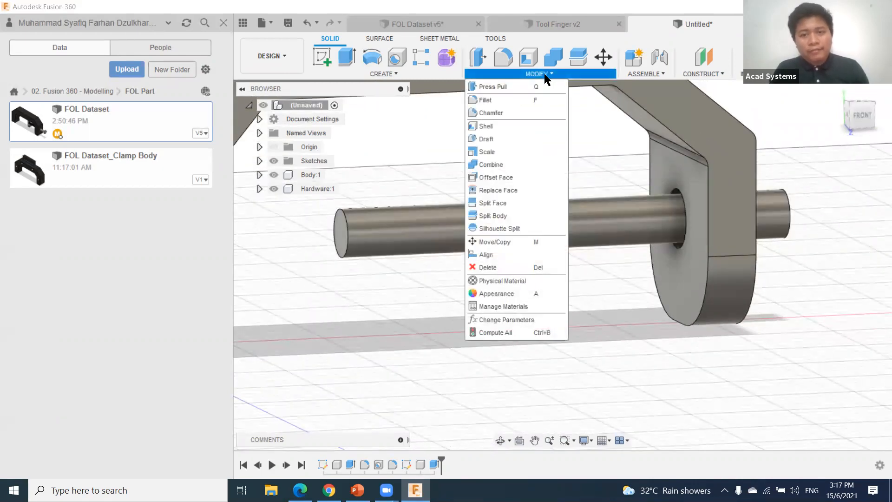
pyautogui.click(394, 74)
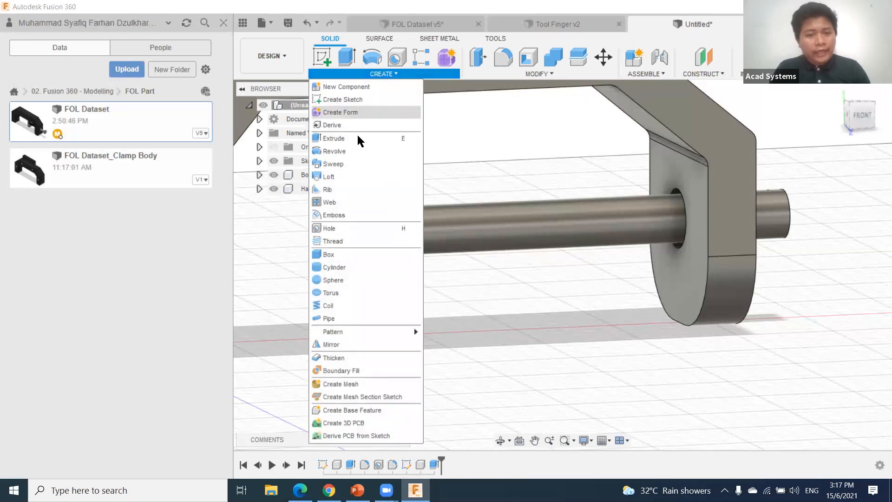
pyautogui.click(333, 242)
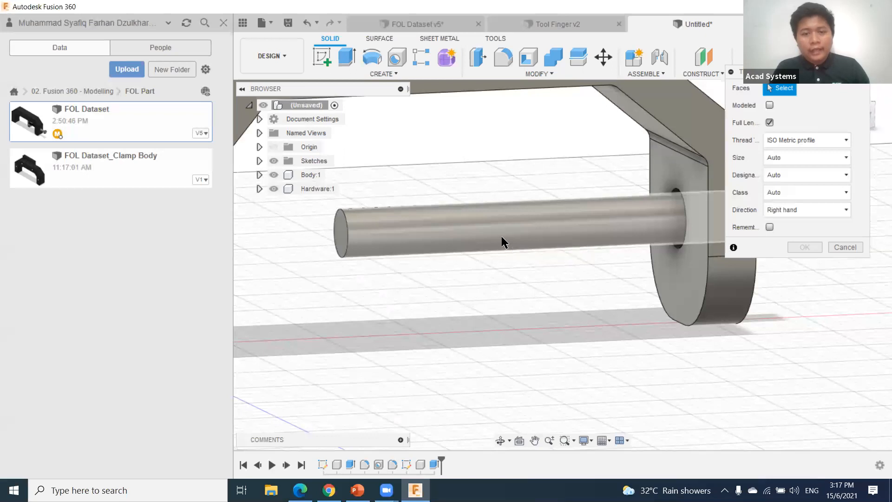
pyautogui.click(501, 236)
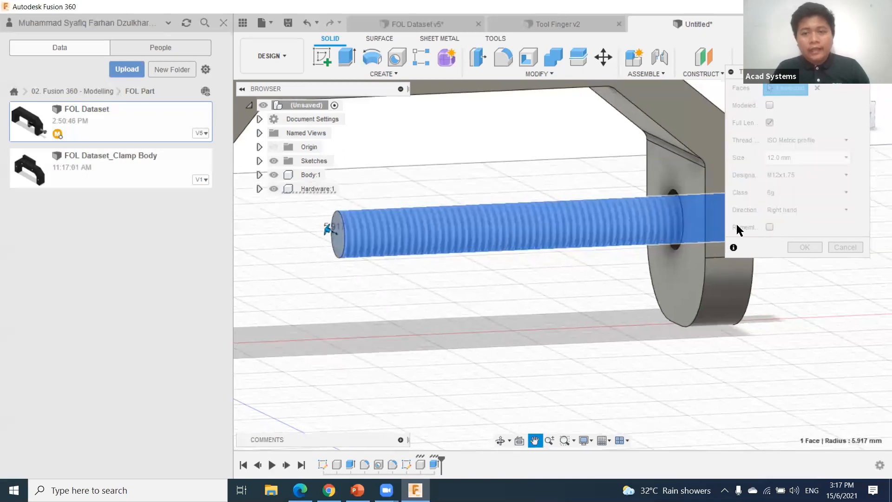
pyautogui.moveTo(738, 229); pyautogui.dragTo(648, 325, button='middle')
pyautogui.scroll(2, 649, 325)
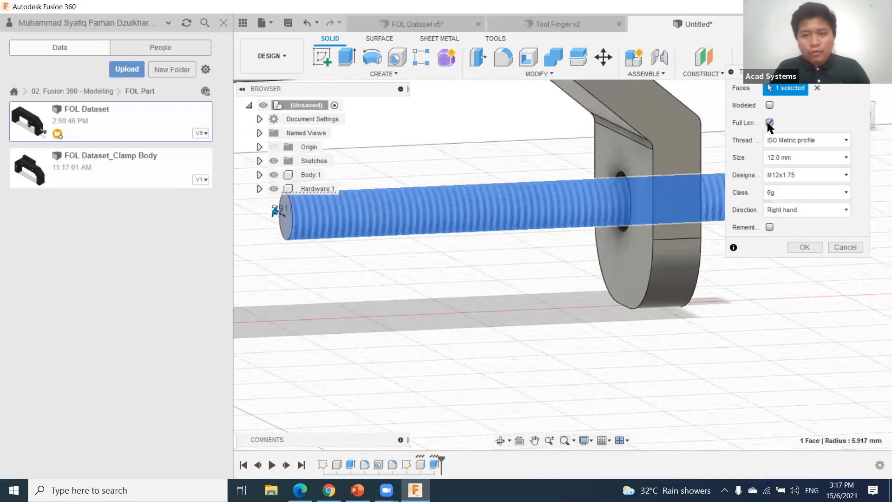
# Step: Turn off full length, limit the thread to 80 mm from the rod's inner end, and create it
pyautogui.click(770, 123)
pyautogui.moveTo(415, 219); pyautogui.dragTo(578, 209)
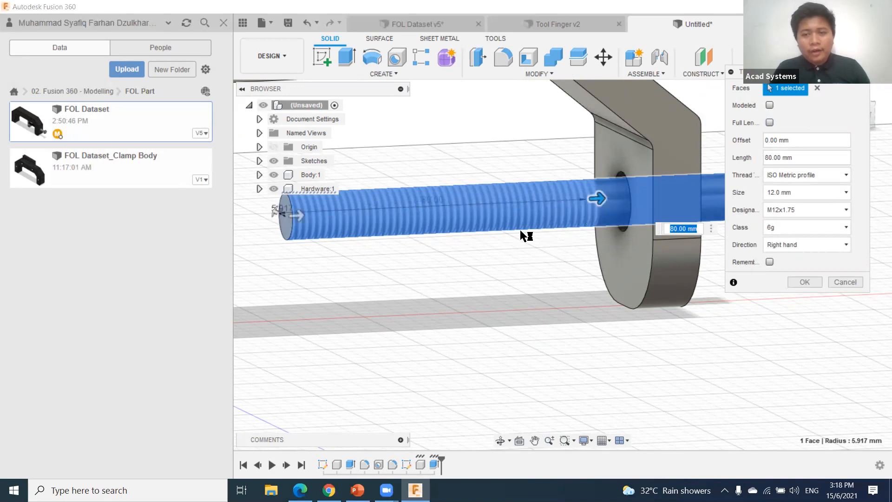
pyautogui.scroll(1, 497, 251)
pyautogui.scroll(1, 522, 265)
pyautogui.moveTo(482, 209); pyautogui.dragTo(562, 237, button='middle')
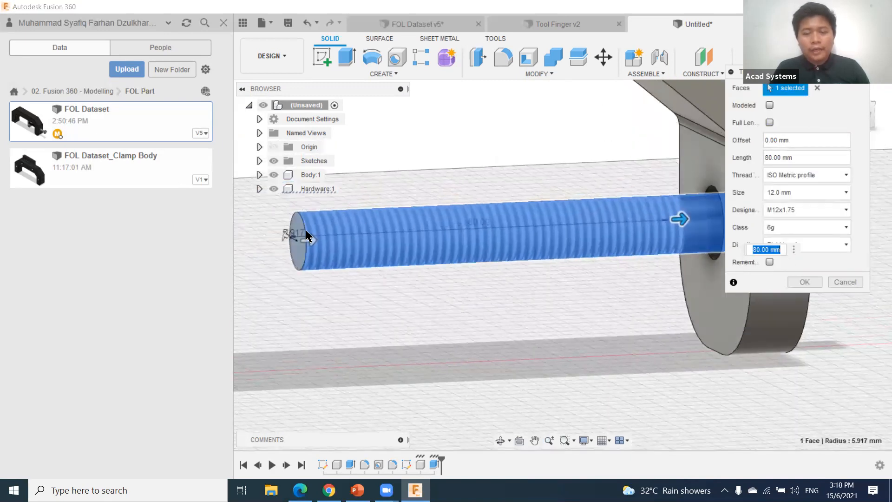
pyautogui.click(795, 282)
# Step: Edit the rod's thread feature so that the thread is modeled as real geometry
pyautogui.moveTo(638, 328); pyautogui.dragTo(644, 325, button='middle')
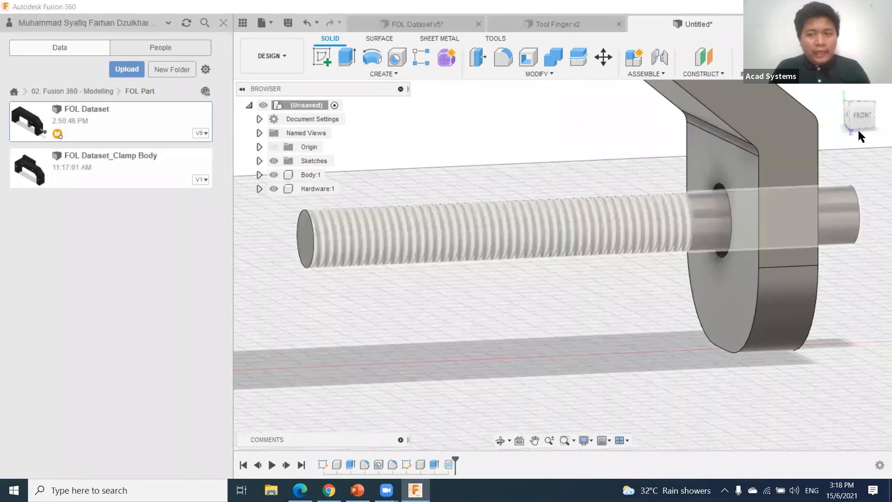
pyautogui.scroll(5, 529, 221)
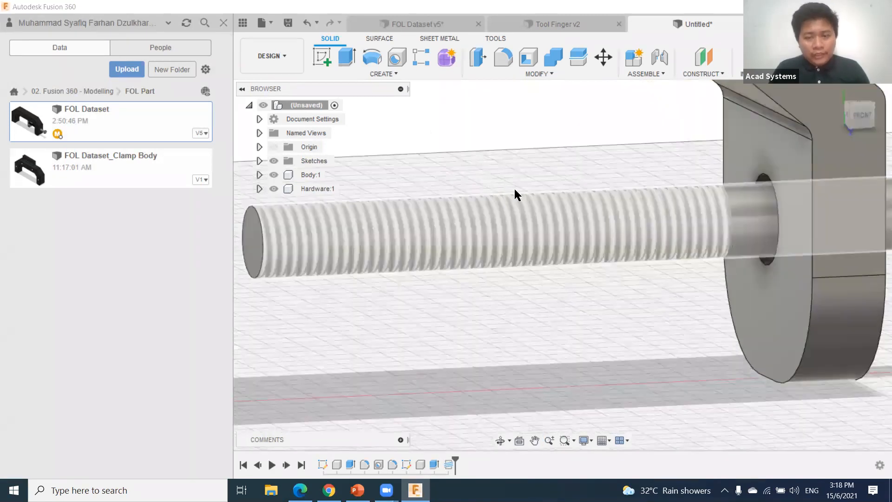
pyautogui.scroll(-2, 453, 416)
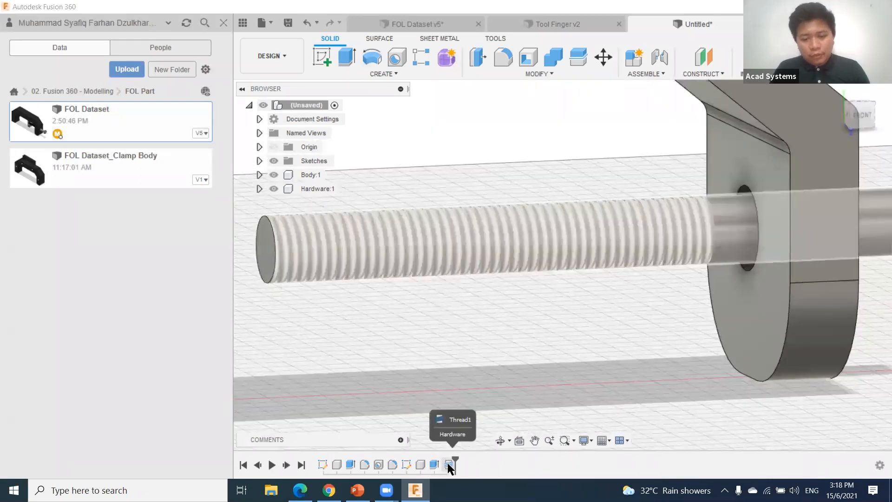
pyautogui.rightClick(449, 465)
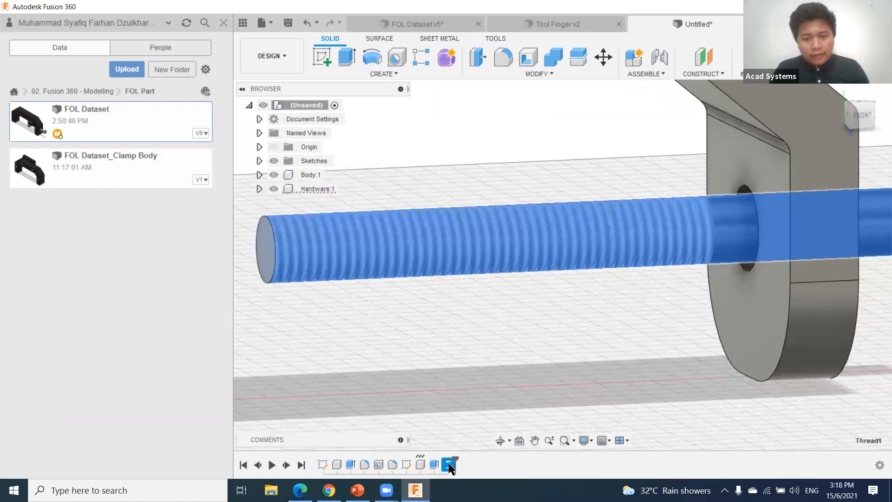
pyautogui.click(484, 362)
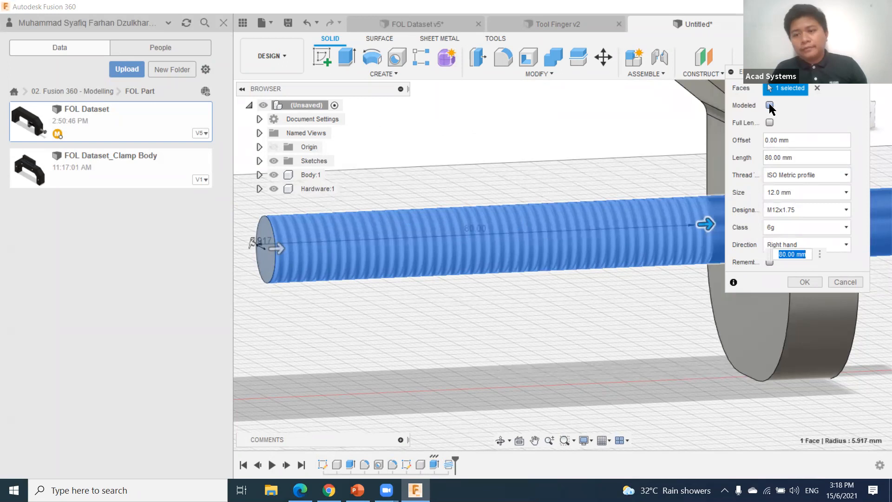
pyautogui.click(770, 105)
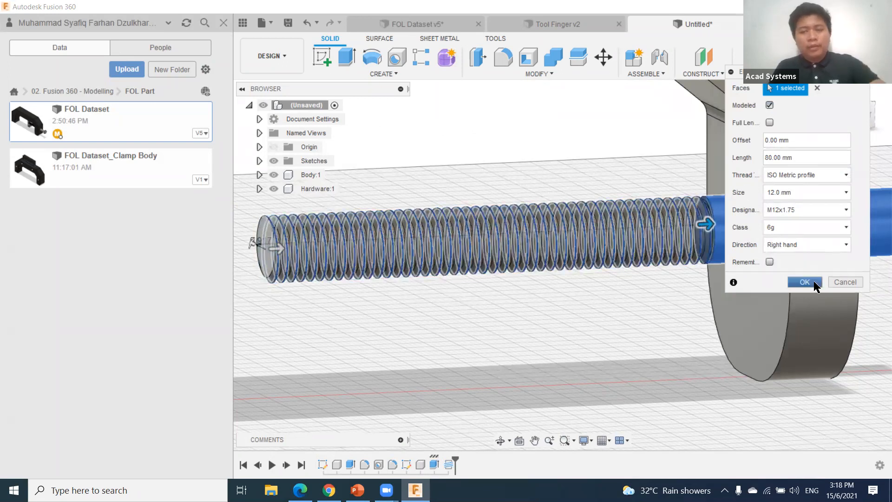
pyautogui.click(805, 282)
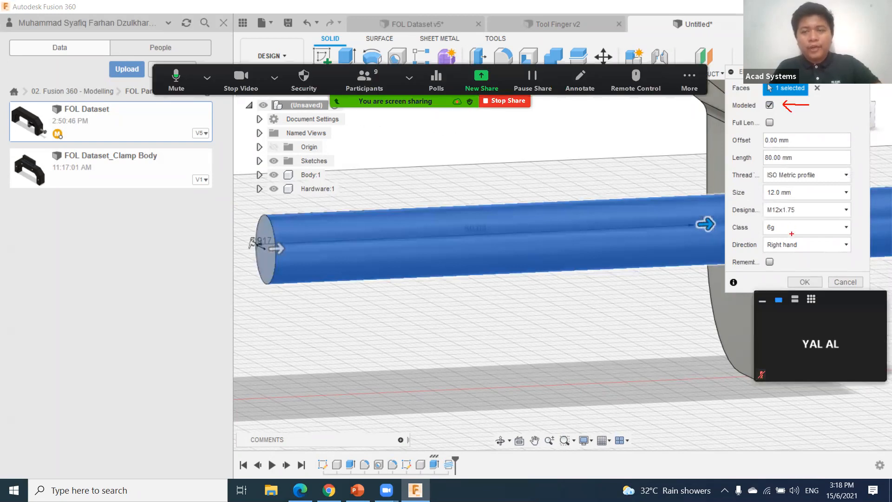
pyautogui.click(805, 282)
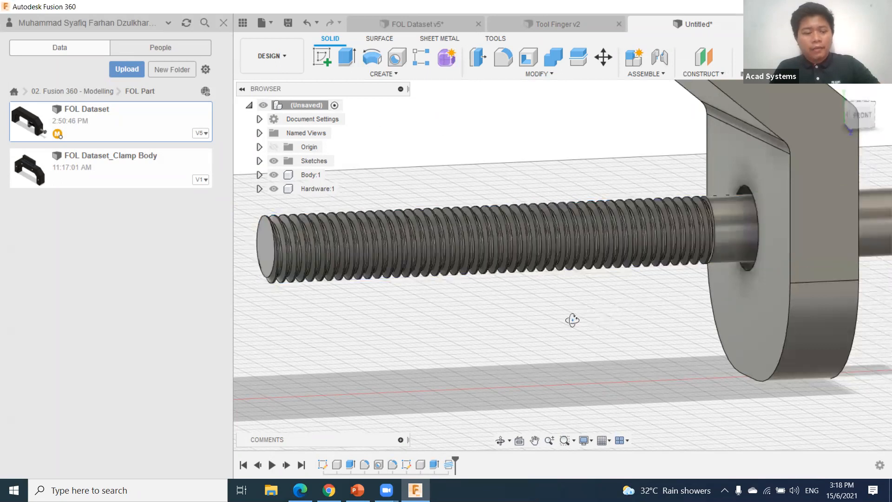
# Step: Sketch a centre-diameter circle about 24.5 mm across on the rod's outer end face, centred on the rod
pyautogui.keyDown('shift'); pyautogui.moveTo(583, 317); pyautogui.dragTo(409, 120, button='middle'); pyautogui.keyUp('shift')
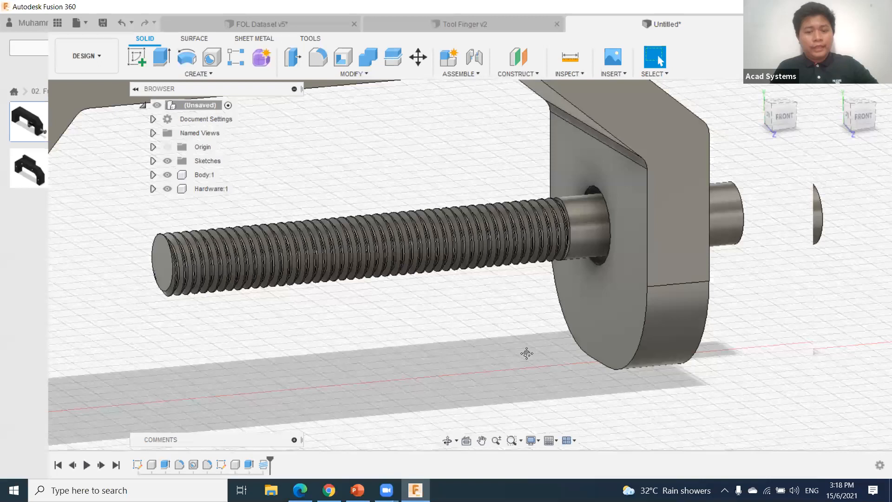
pyautogui.scroll(-3, 533, 339)
pyautogui.scroll(-2, 476, 347)
pyautogui.moveTo(469, 346); pyautogui.dragTo(653, 360, button='middle')
pyautogui.scroll(4, 650, 358)
pyautogui.rightClick(627, 323)
pyautogui.click(633, 356)
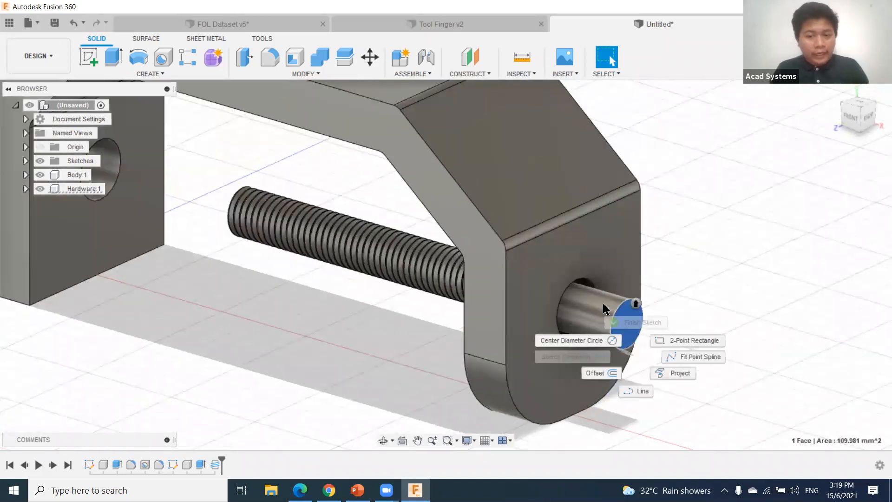
pyautogui.click(633, 390)
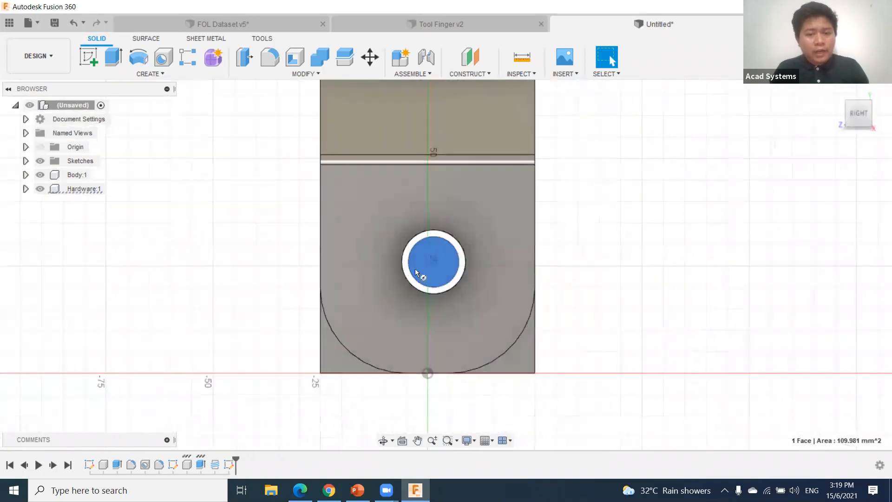
pyautogui.click(433, 262)
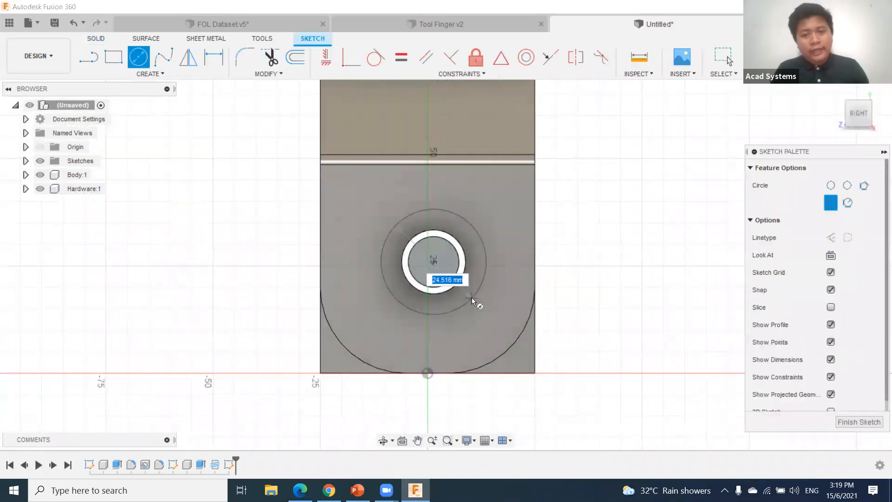
# Step: Extrude the ring profile around the rod's outer end by -10 mm and join it to the rod as a round head
pyautogui.moveTo(250, 294)
pyautogui.keyDown('shift'); pyautogui.mouseDown(button='middle')
pyautogui.moveTo(279, 298)
pyautogui.moveTo(380, 203)
pyautogui.moveTo(520, 330)
pyautogui.moveTo(510, 148)
pyautogui.moveTo(566, 141)
pyautogui.mouseUp(button='middle'); pyautogui.keyUp('shift')
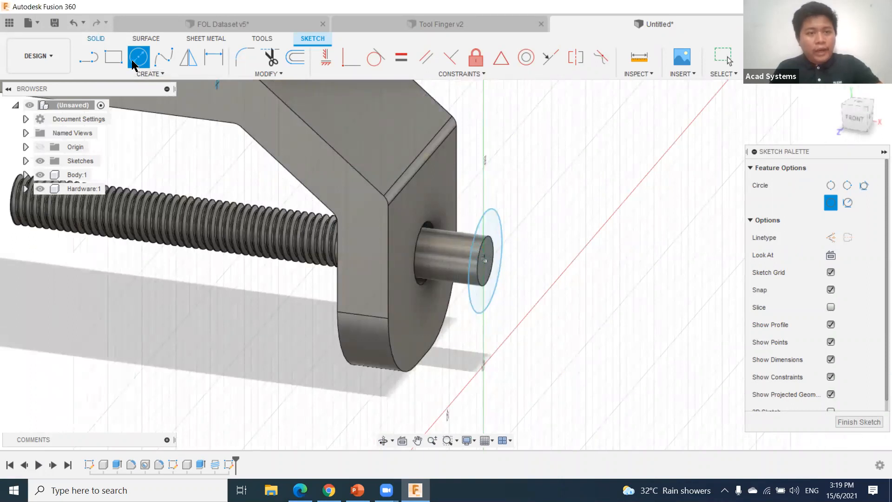
pyautogui.click(96, 38)
pyautogui.click(113, 58)
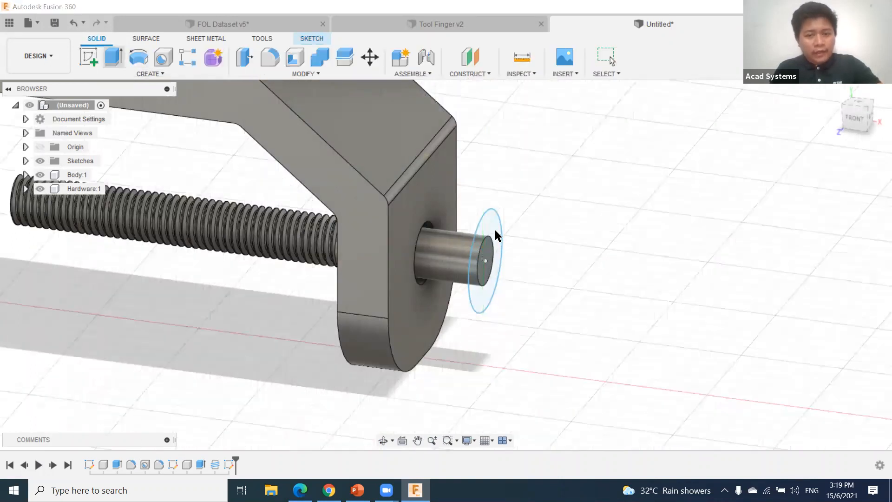
pyautogui.click(495, 258)
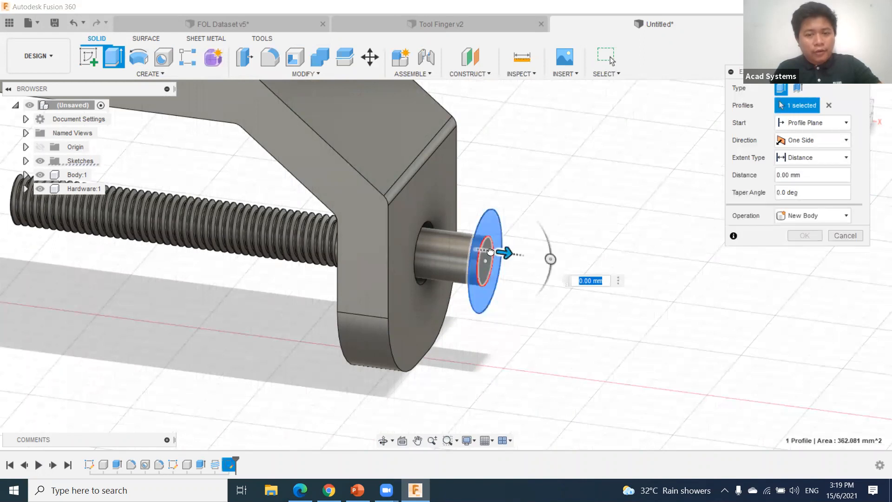
pyautogui.write('-10')
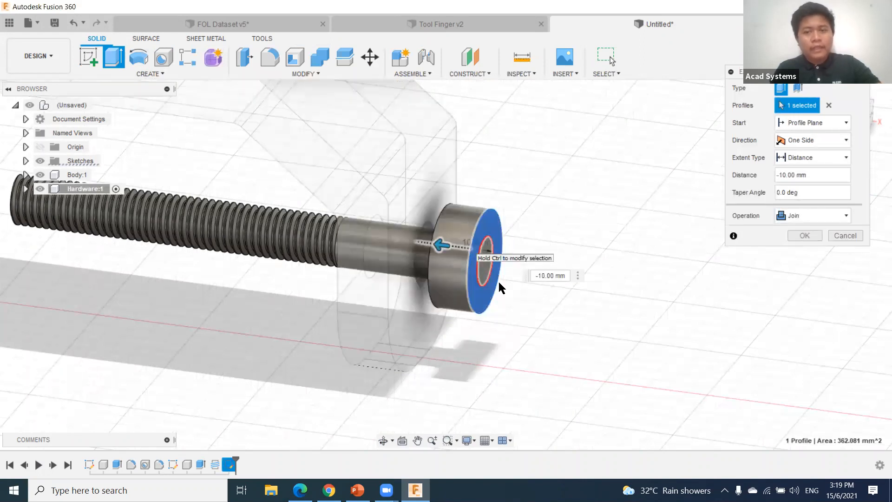
pyautogui.click(840, 215)
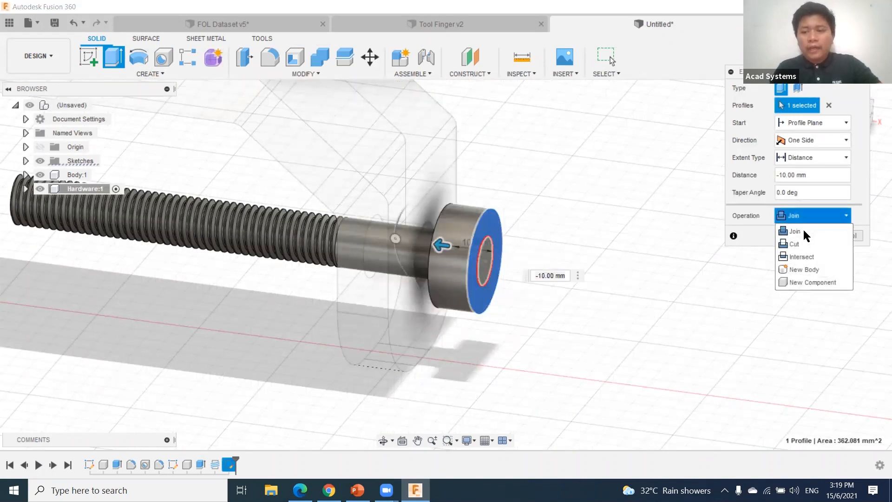
pyautogui.click(804, 231)
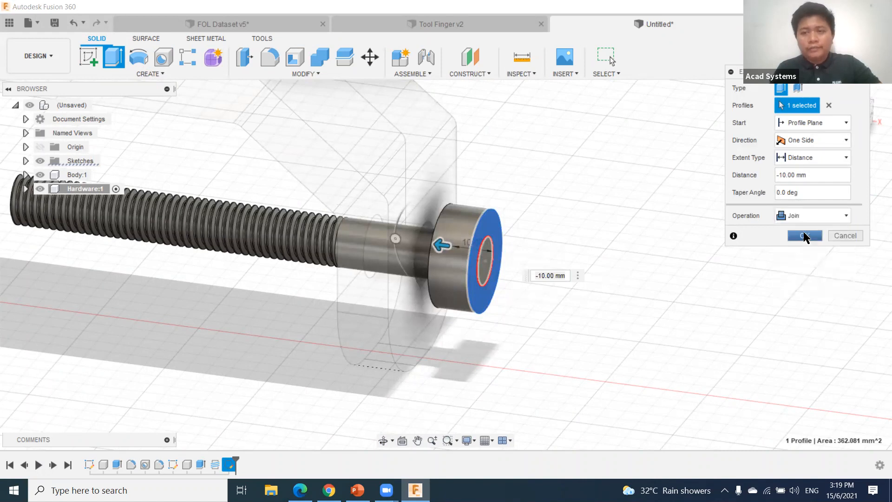
pyautogui.click(802, 235)
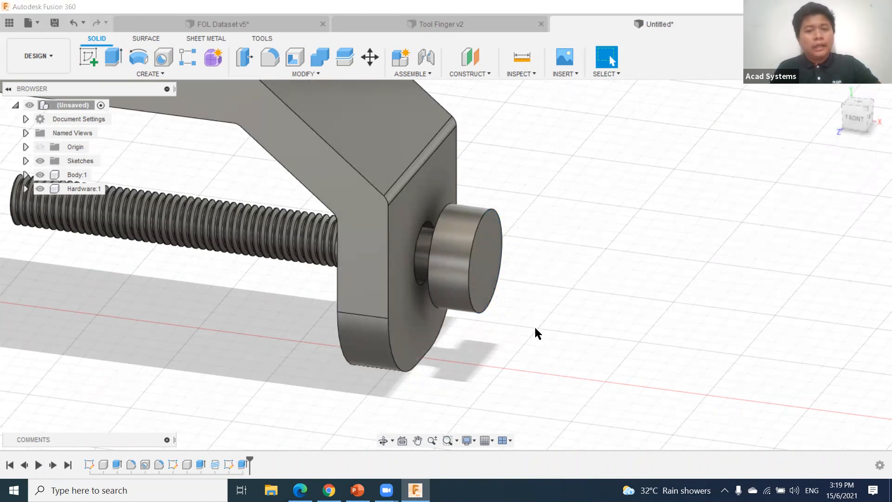
# Step: Examine the clamp from several angles, viewing the Body and Hardware components separately and then together
pyautogui.scroll(2, 534, 325)
pyautogui.scroll(-3, 713, 355)
pyautogui.moveTo(638, 361)
pyautogui.keyDown('shift'); pyautogui.mouseDown(button='middle')
pyautogui.moveTo(702, 355)
pyautogui.moveTo(619, 364)
pyautogui.moveTo(634, 353)
pyautogui.mouseUp(button='middle'); pyautogui.keyUp('shift')
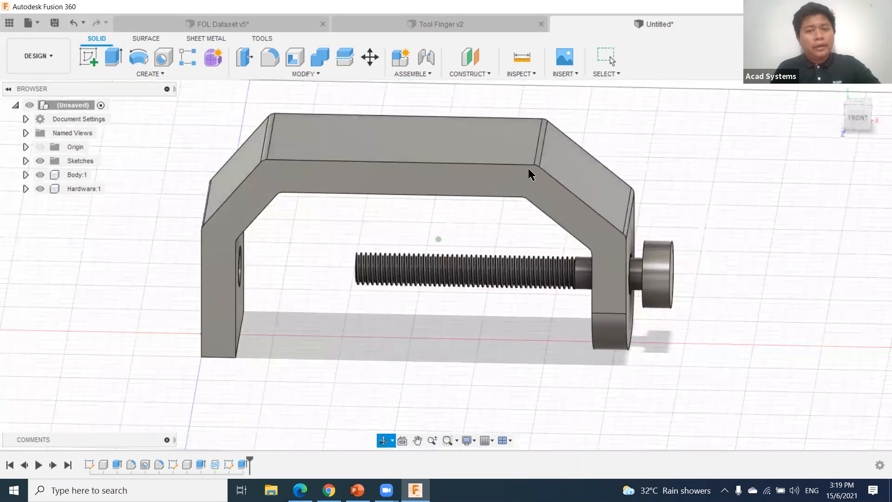
pyautogui.moveTo(560, 330)
pyautogui.keyDown('shift'); pyautogui.mouseDown(button='middle')
pyautogui.moveTo(635, 308)
pyautogui.moveTo(558, 325)
pyautogui.mouseUp(button='middle'); pyautogui.keyUp('shift')
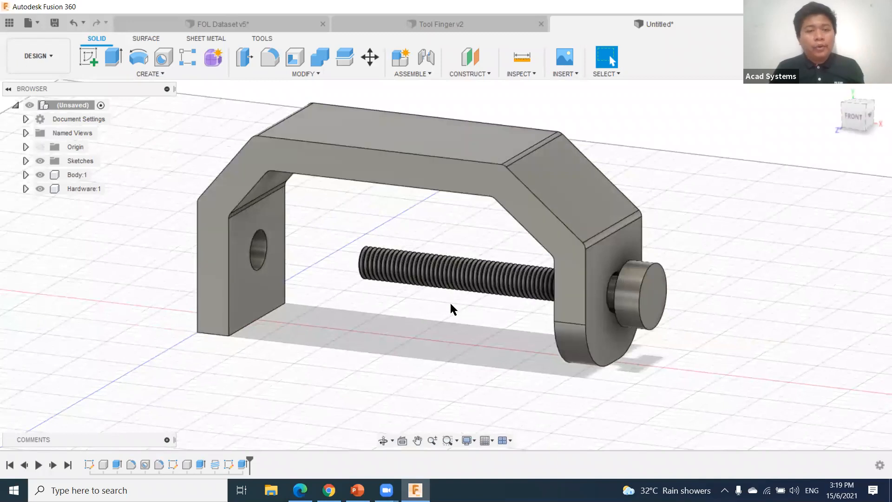
pyautogui.click(46, 174)
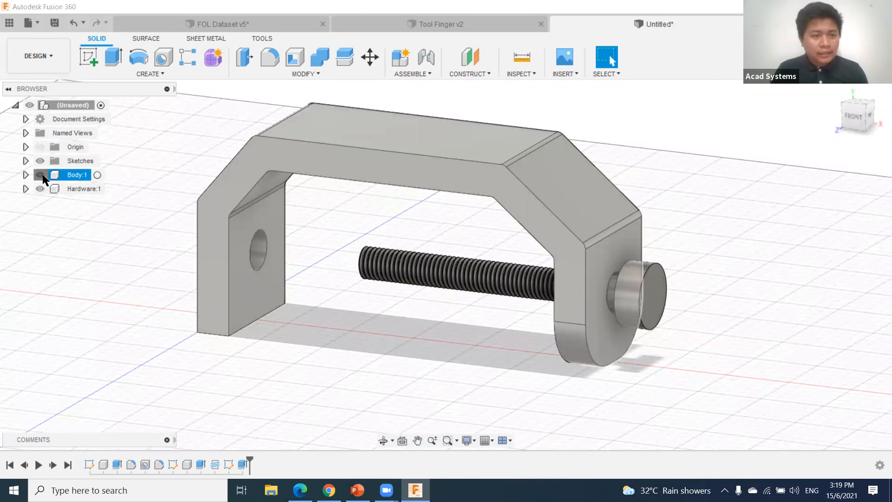
pyautogui.click(43, 174)
pyautogui.click(43, 174)
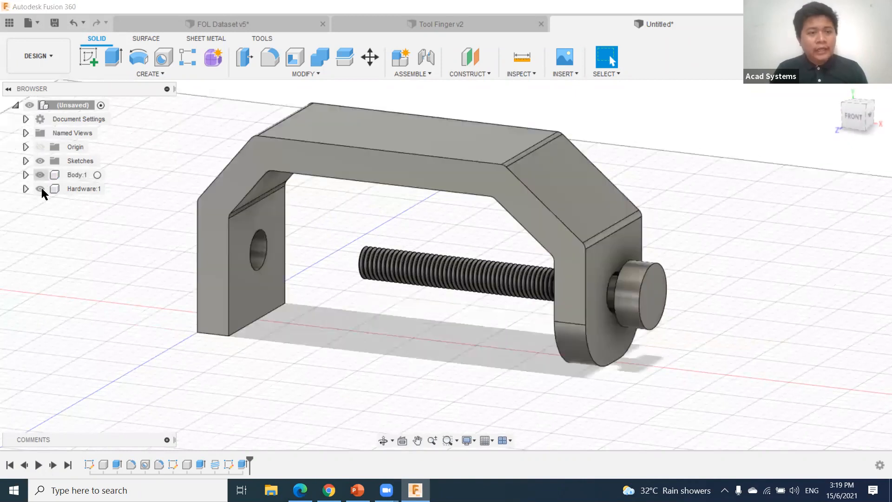
pyautogui.click(41, 188)
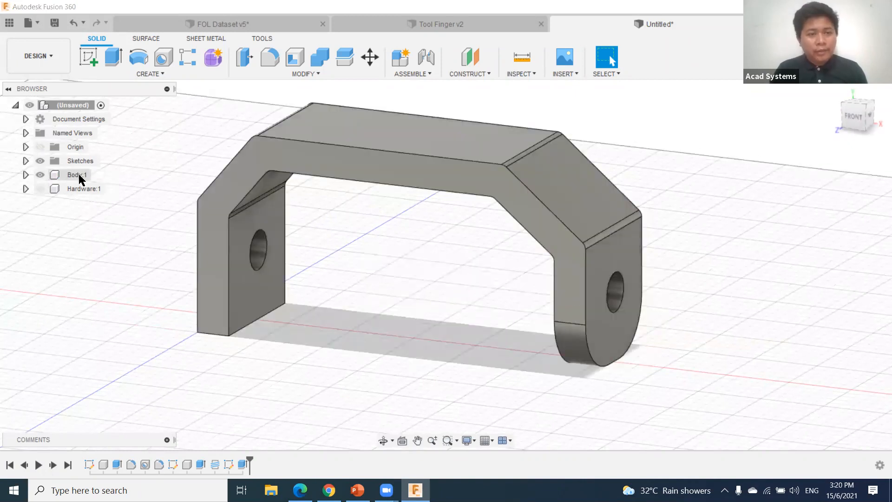
pyautogui.click(40, 174)
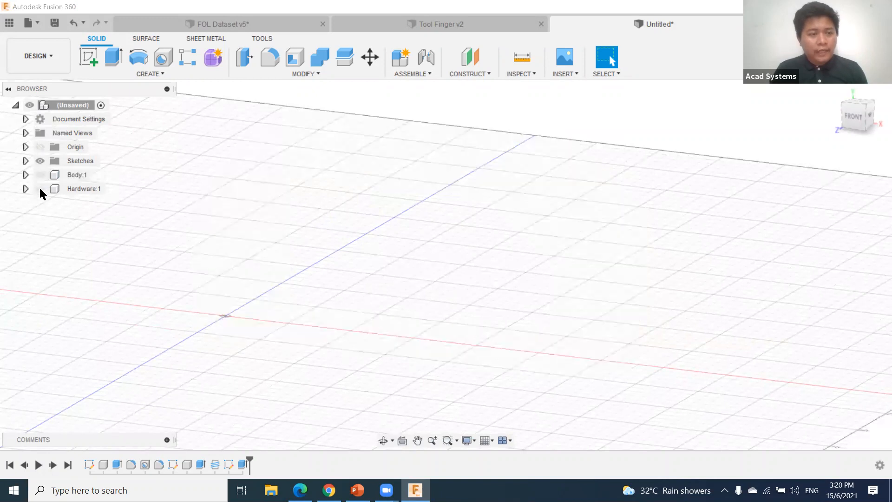
pyautogui.click(40, 189)
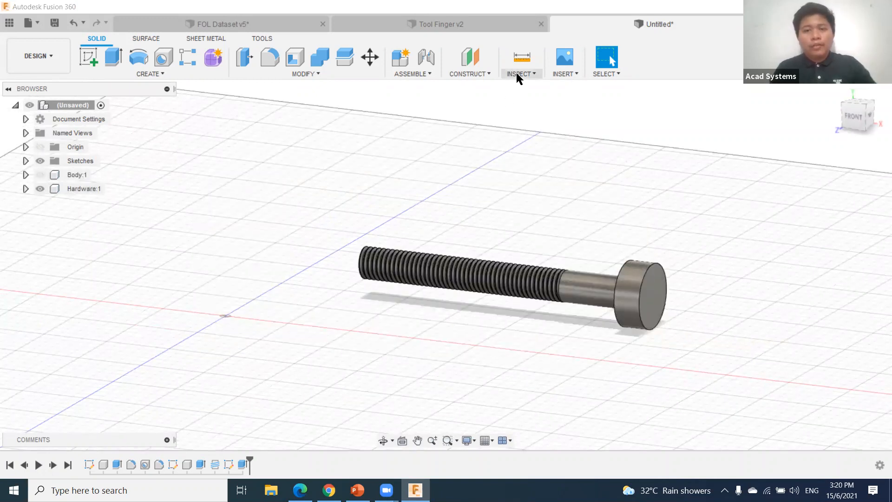
pyautogui.click(40, 175)
pyautogui.scroll(1, 363, 336)
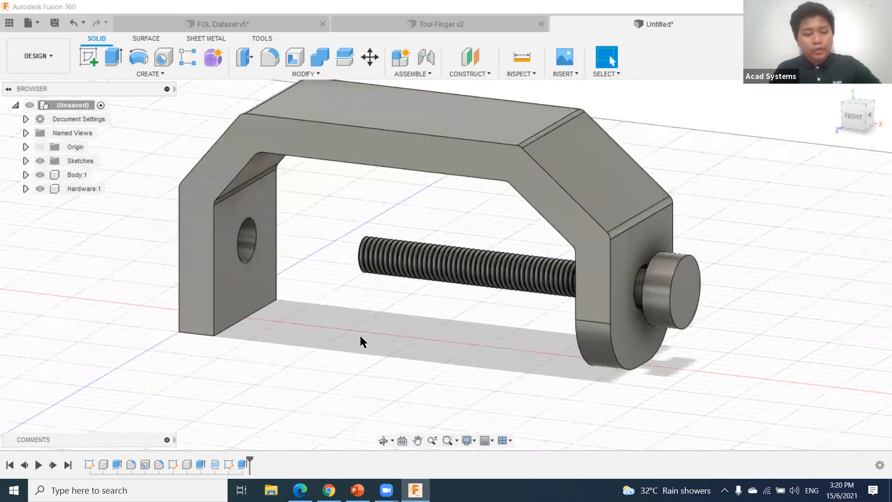
# Step: Start a sketch on the threaded rod's inner end face and hide the Body component
pyautogui.scroll(-4, 333, 323)
pyautogui.moveTo(385, 334); pyautogui.dragTo(343, 288, button='middle')
pyautogui.scroll(2, 353, 332)
pyautogui.scroll(4, 343, 288)
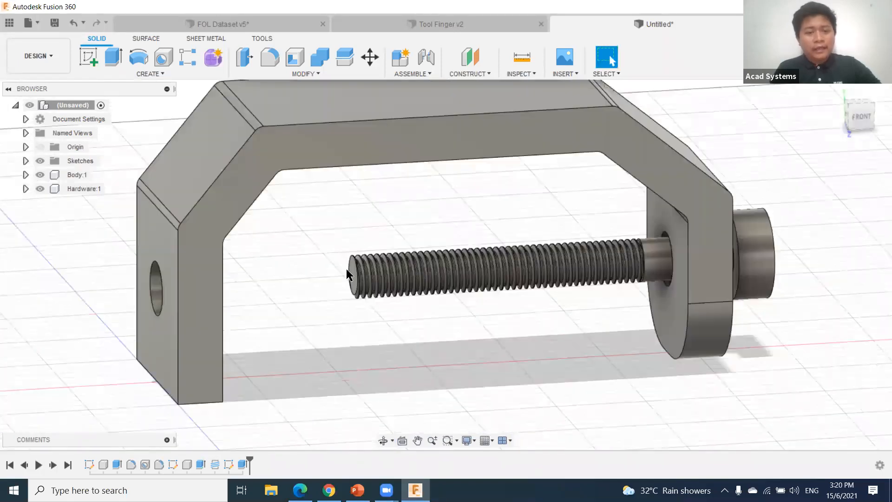
pyautogui.scroll(3, 320, 262)
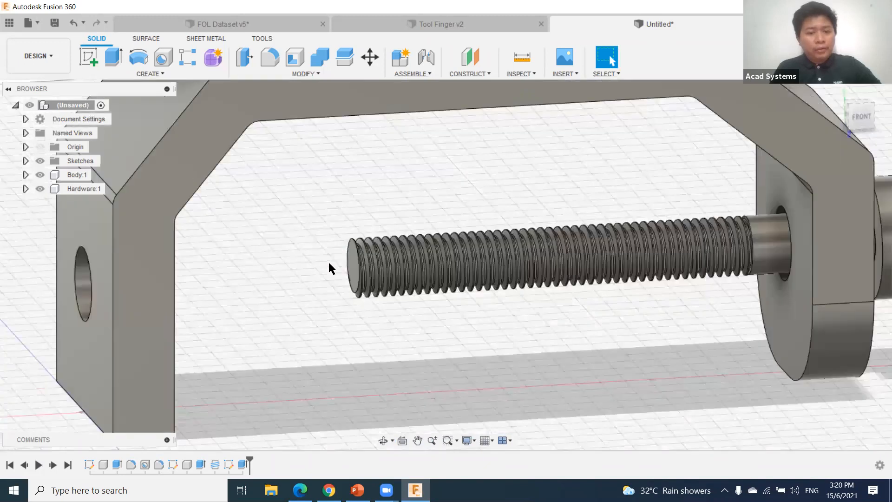
pyautogui.scroll(3, 347, 259)
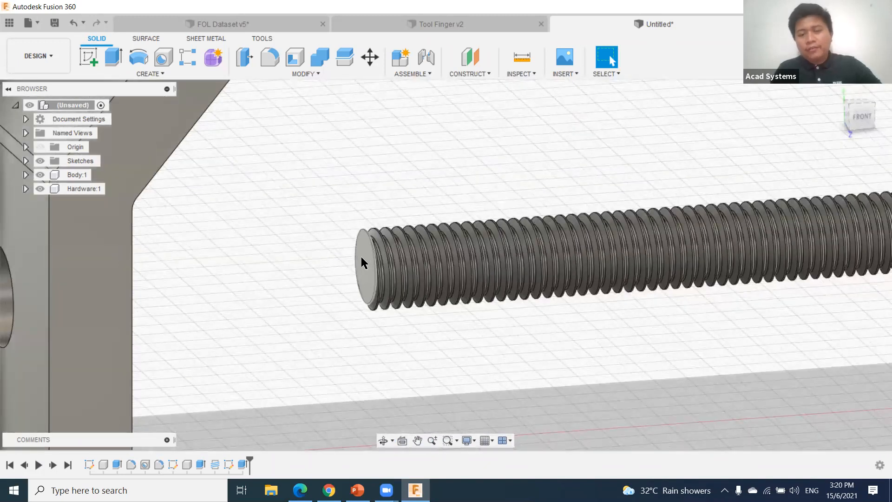
pyautogui.rightClick(361, 258)
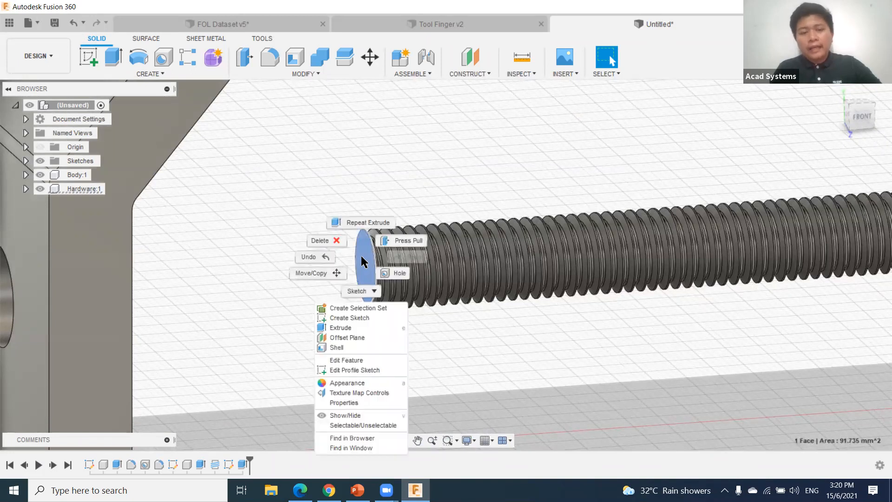
pyautogui.click(358, 291)
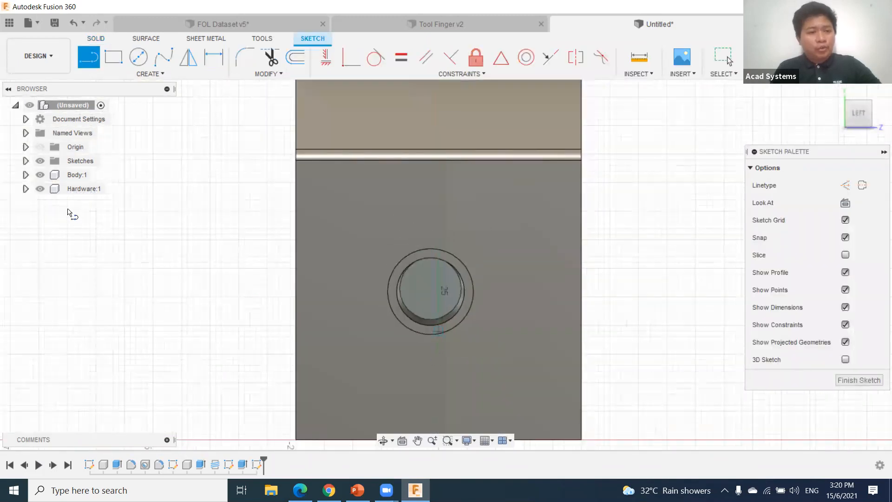
pyautogui.click(40, 175)
# Step: Sketch a two-point upright rectangle around the rod's end, about 48 mm tall and slightly wider than the round head
pyautogui.scroll(2, 420, 318)
pyautogui.scroll(-1, 376, 304)
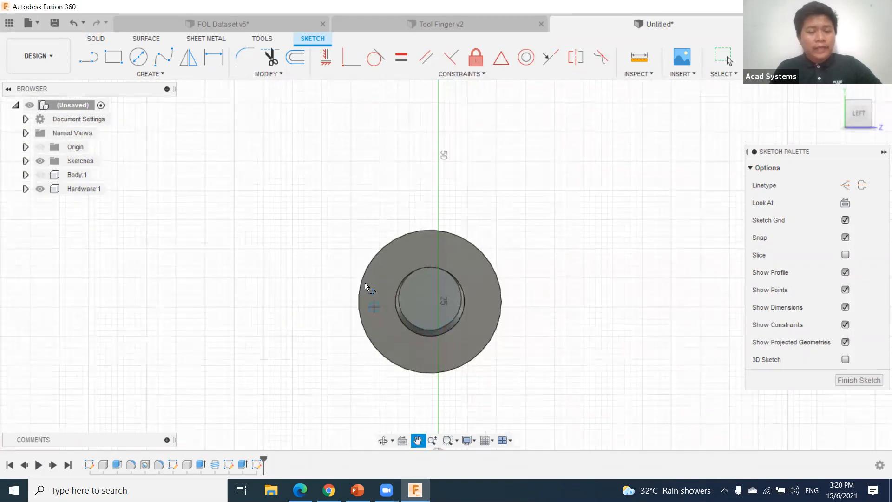
pyautogui.scroll(-1, 361, 292)
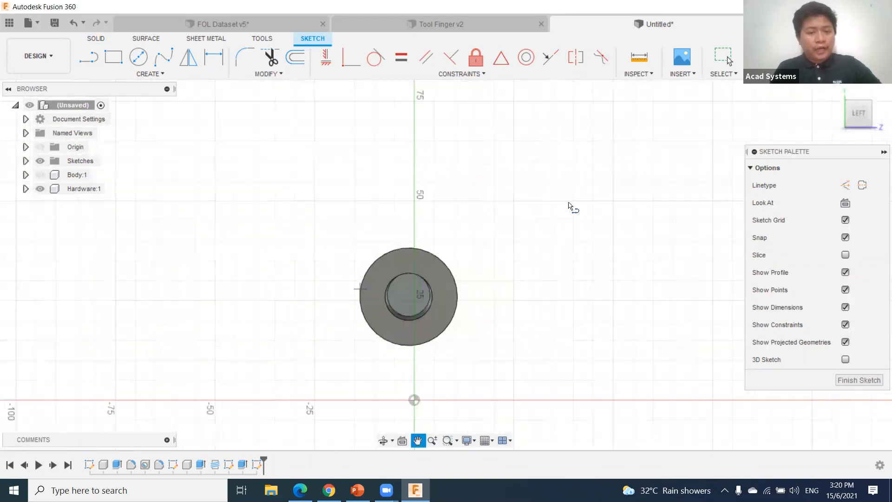
pyautogui.scroll(-1, 462, 232)
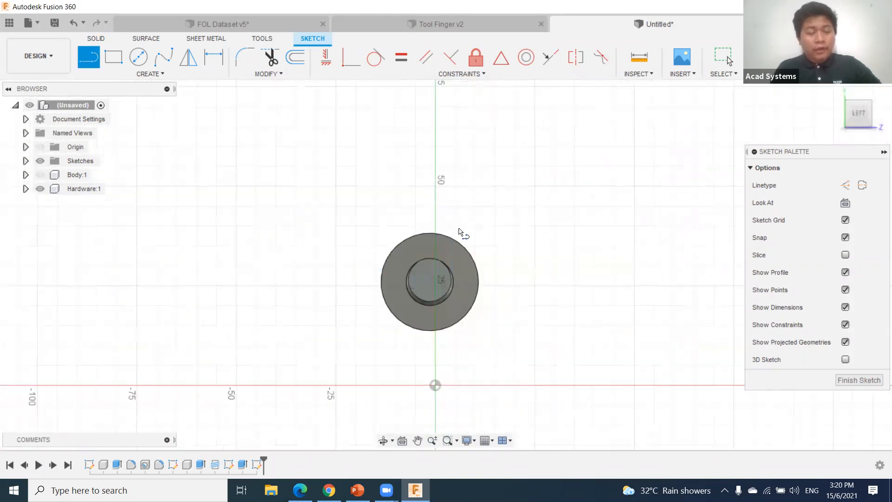
pyautogui.click(113, 56)
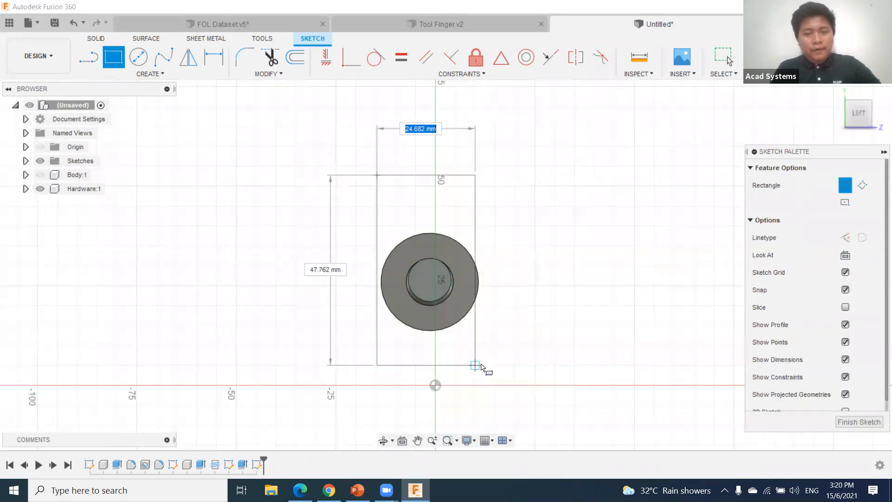
pyautogui.click(483, 365)
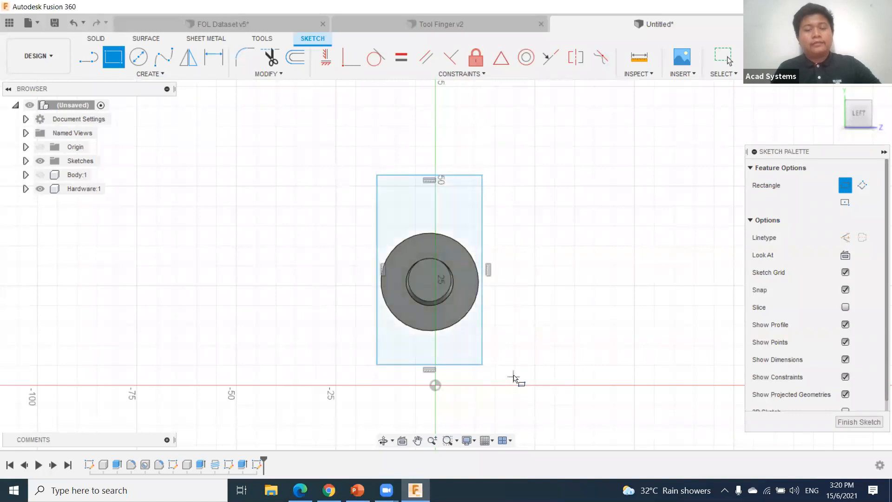
# Step: Extrude the rectangle together with the rod's circular end profile 5 mm away from the rod, joined to the Hardware component
pyautogui.keyDown('shift'); pyautogui.moveTo(506, 372); pyautogui.dragTo(496, 141, button='middle'); pyautogui.keyUp('shift')
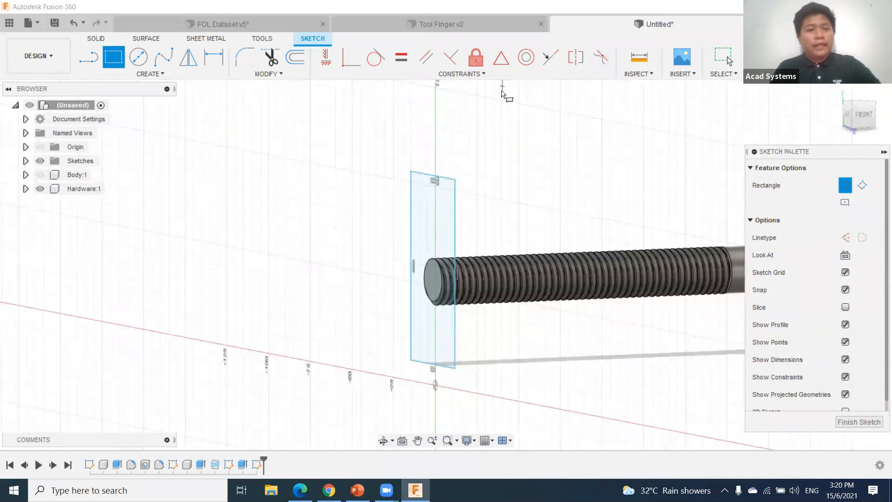
pyautogui.click(98, 38)
pyautogui.click(112, 58)
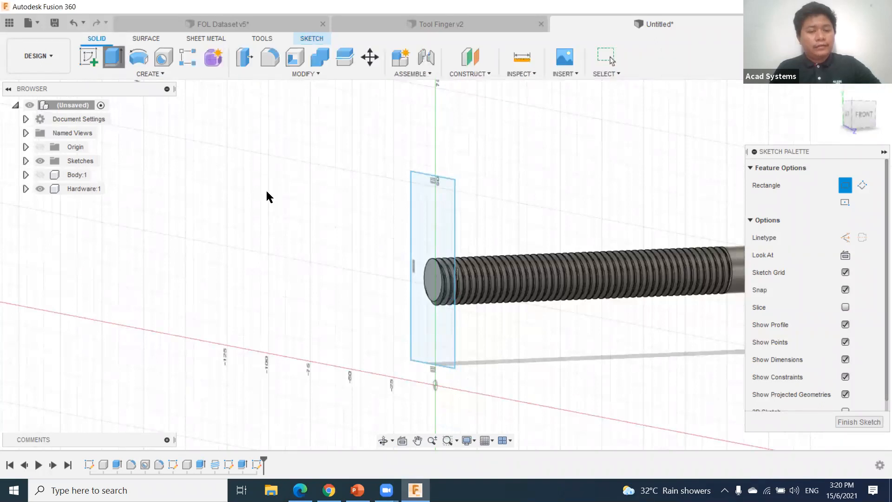
pyautogui.click(420, 336)
pyautogui.moveTo(420, 266); pyautogui.dragTo(405, 261)
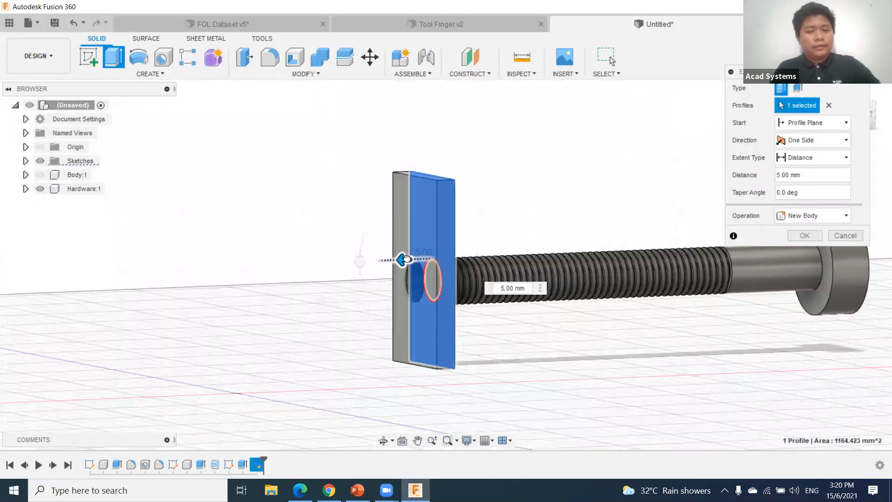
pyautogui.click(822, 214)
pyautogui.click(808, 230)
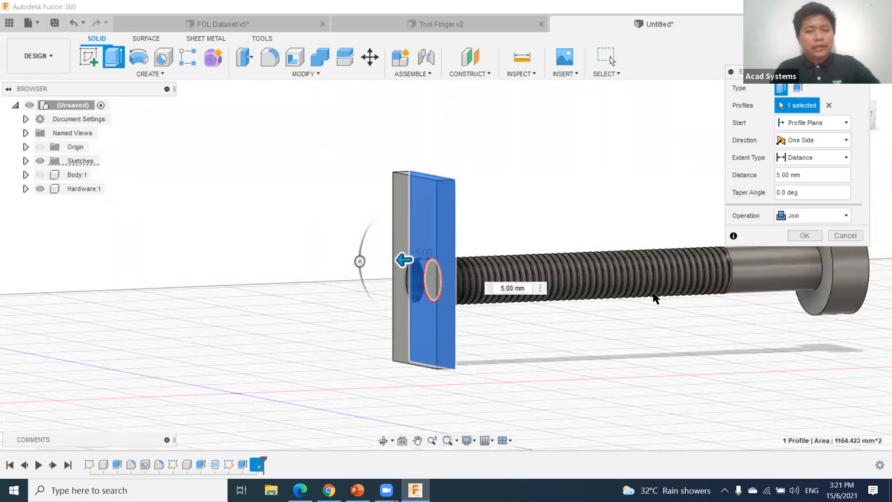
pyautogui.keyDown('shift'); pyautogui.moveTo(544, 364); pyautogui.dragTo(554, 286, button='middle'); pyautogui.keyUp('shift')
pyautogui.scroll(2, 556, 289)
pyautogui.click(555, 292)
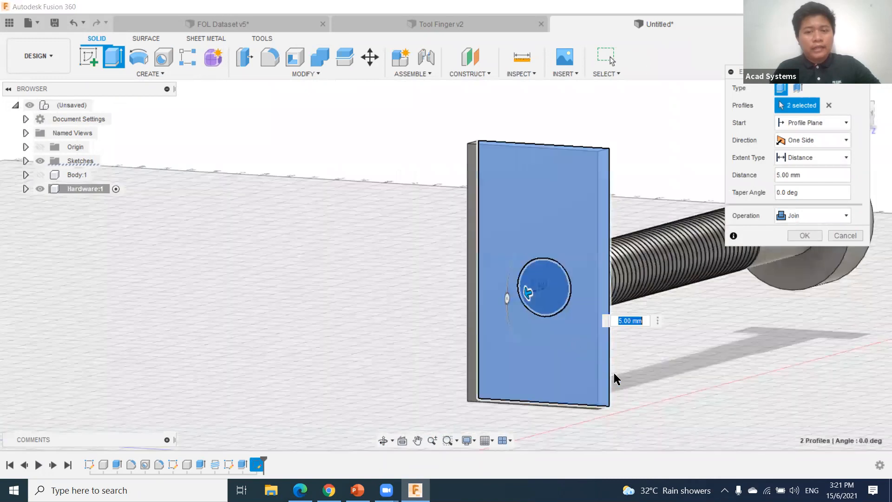
pyautogui.keyDown('shift'); pyautogui.moveTo(657, 382); pyautogui.dragTo(575, 398, button='middle'); pyautogui.keyUp('shift')
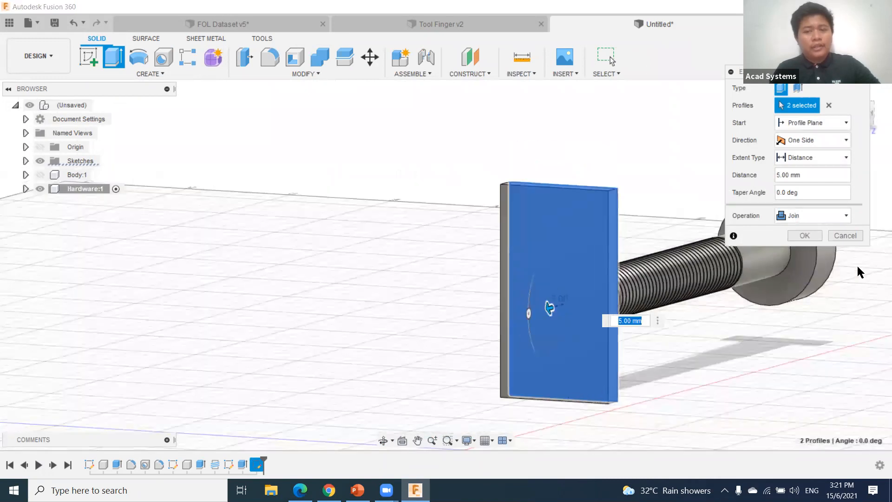
pyautogui.click(794, 234)
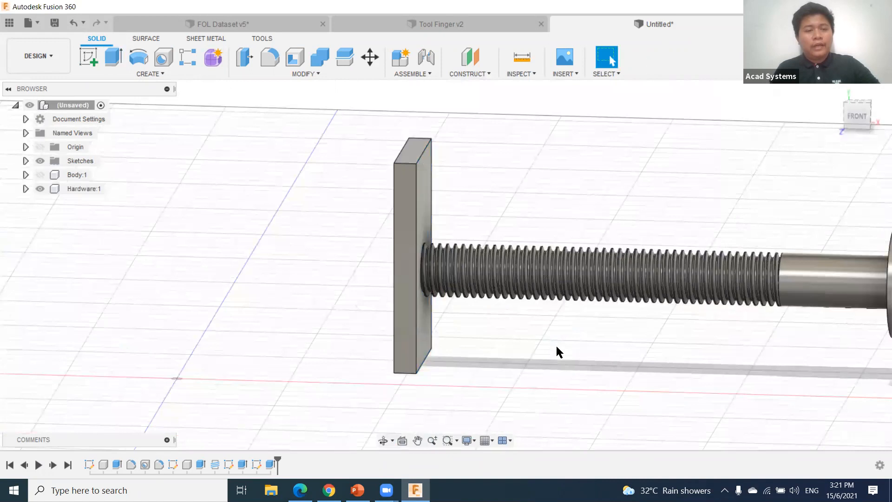
# Step: Show the hidden Body component again
pyautogui.scroll(-3, 556, 345)
pyautogui.scroll(-3, 515, 328)
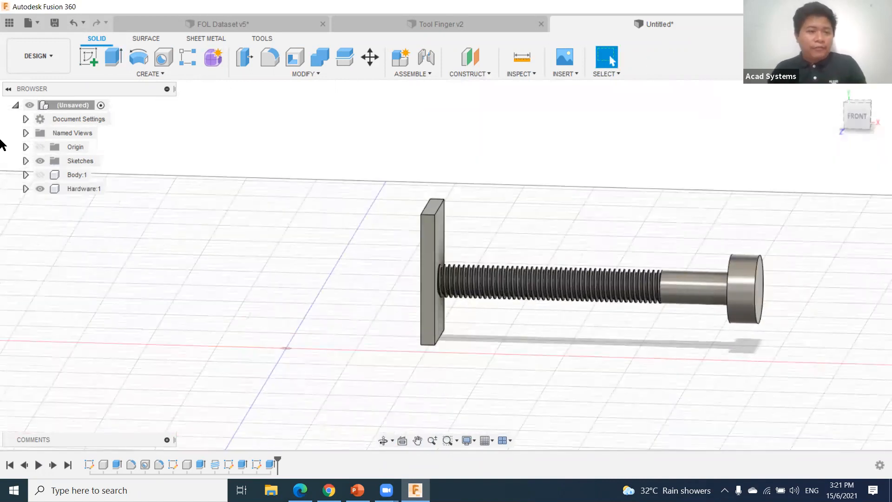
pyautogui.click(40, 175)
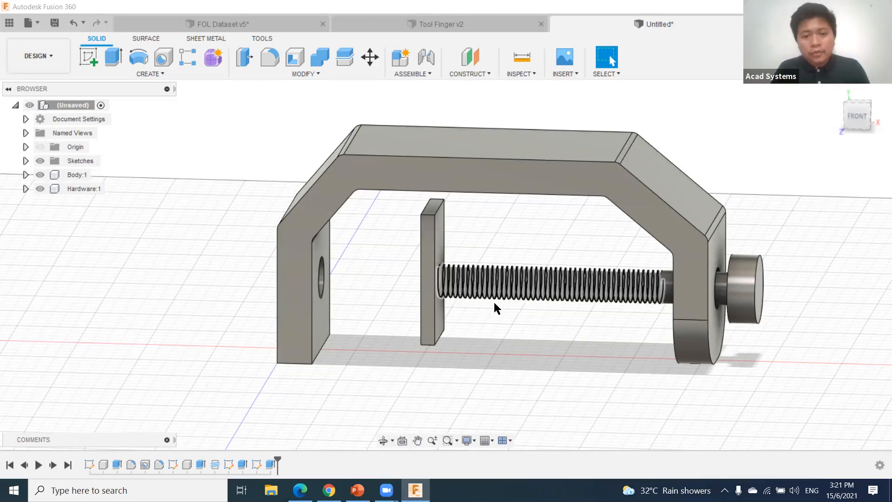
# Step: Edit the pressure plate's extrusion so its operation creates a New Body instead of joining the threaded rod
pyautogui.rightClick(271, 465)
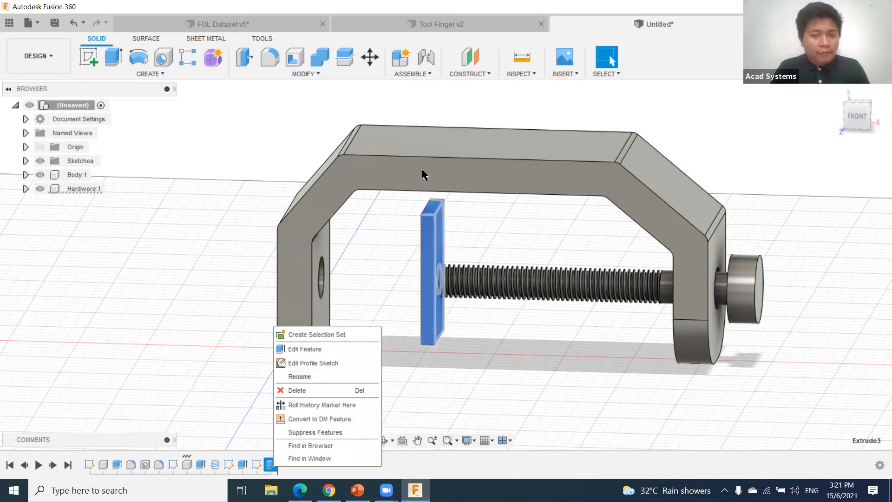
pyautogui.click(325, 349)
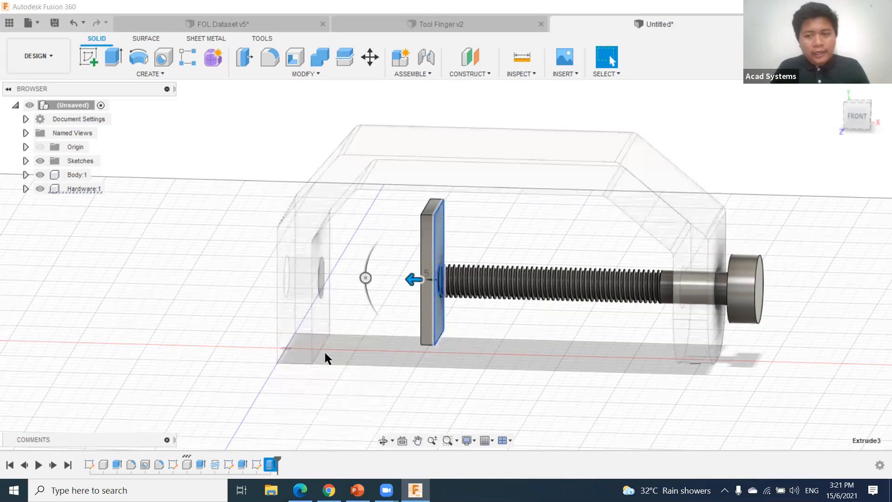
pyautogui.click(799, 218)
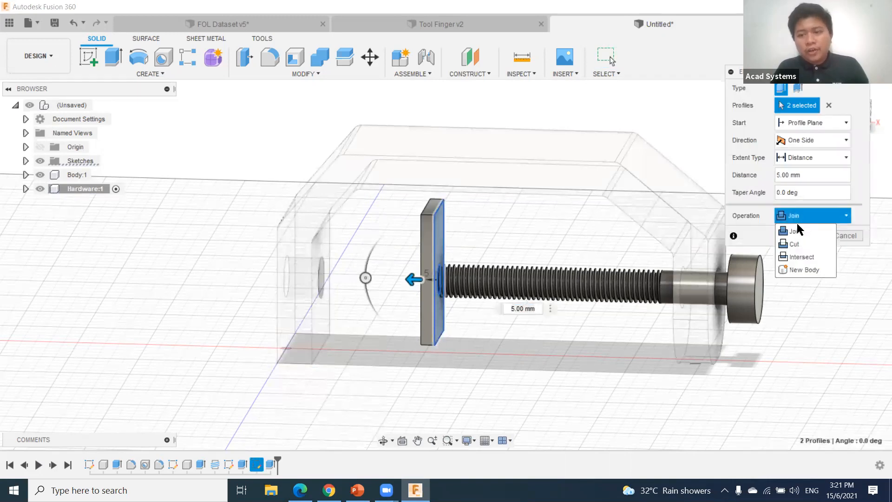
pyautogui.click(795, 272)
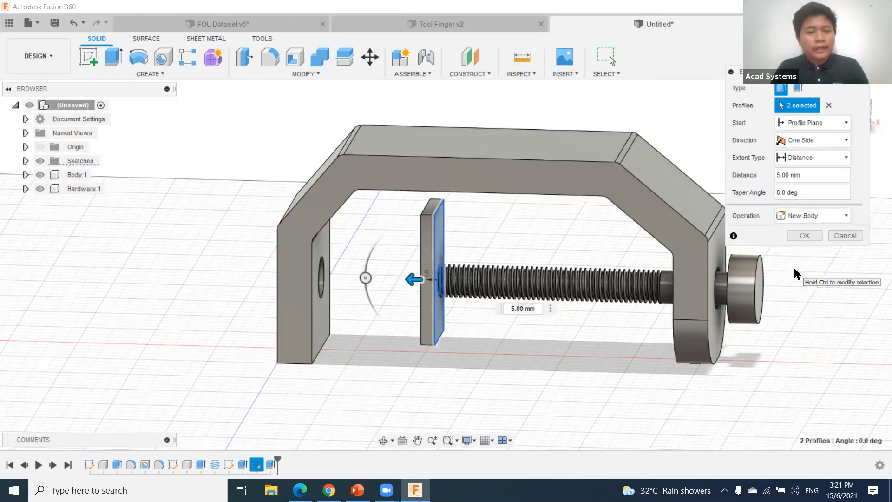
pyautogui.click(813, 218)
pyautogui.click(811, 223)
pyautogui.click(814, 220)
pyautogui.click(813, 269)
pyautogui.click(808, 236)
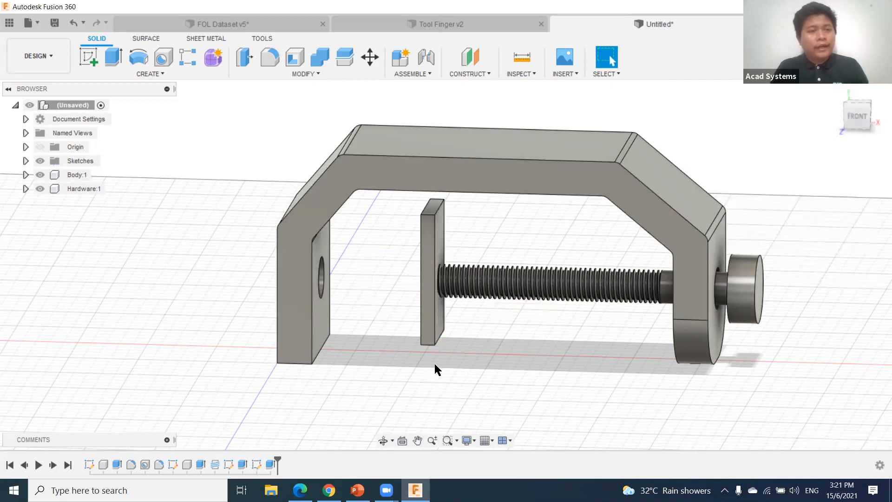
# Step: In the Hardware component, rename the threaded rod body as Screw and the plate body as Stopper
pyautogui.click(26, 189)
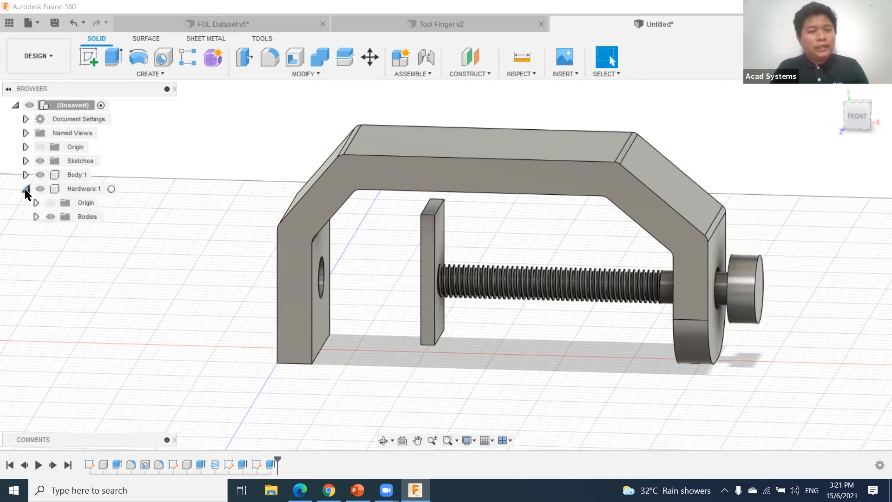
pyautogui.click(35, 216)
pyautogui.click(96, 231)
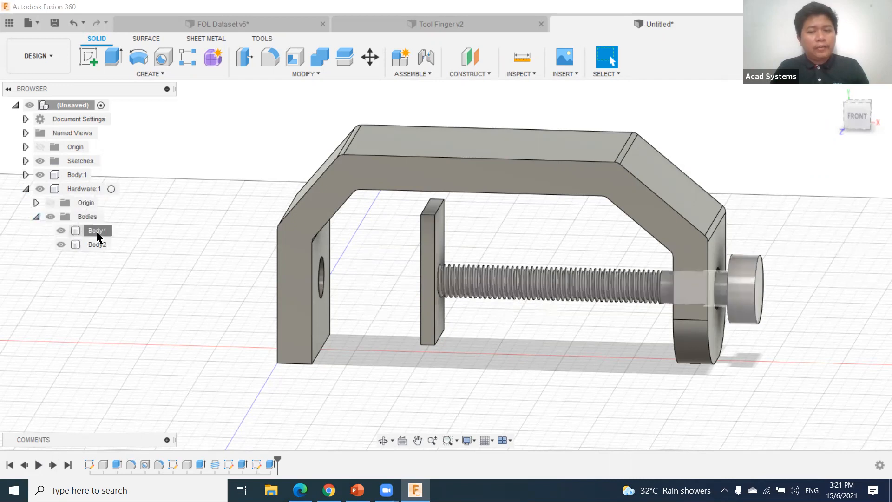
pyautogui.click(98, 245)
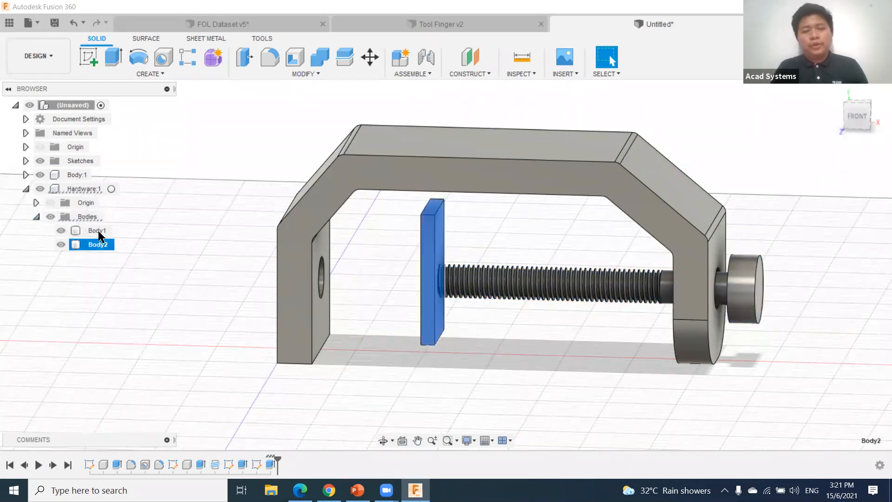
pyautogui.doubleClick(98, 231)
pyautogui.write('Sc')
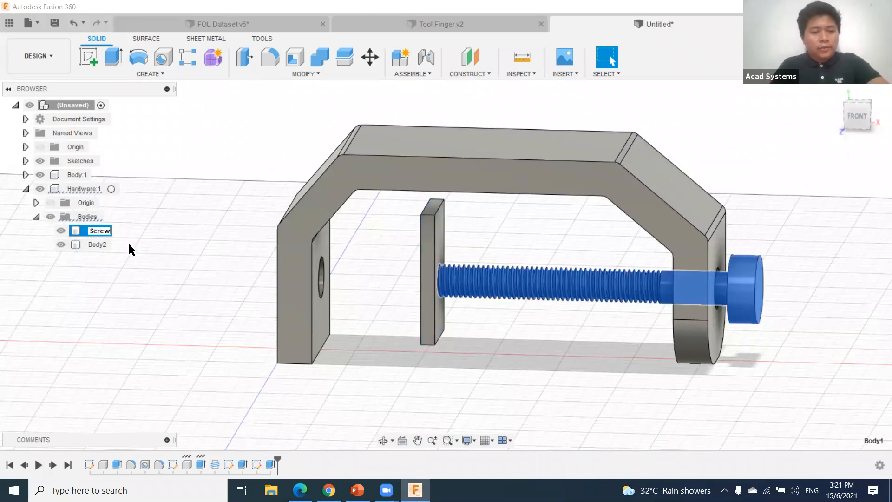
pyautogui.write('rew')
pyautogui.doubleClick(102, 246)
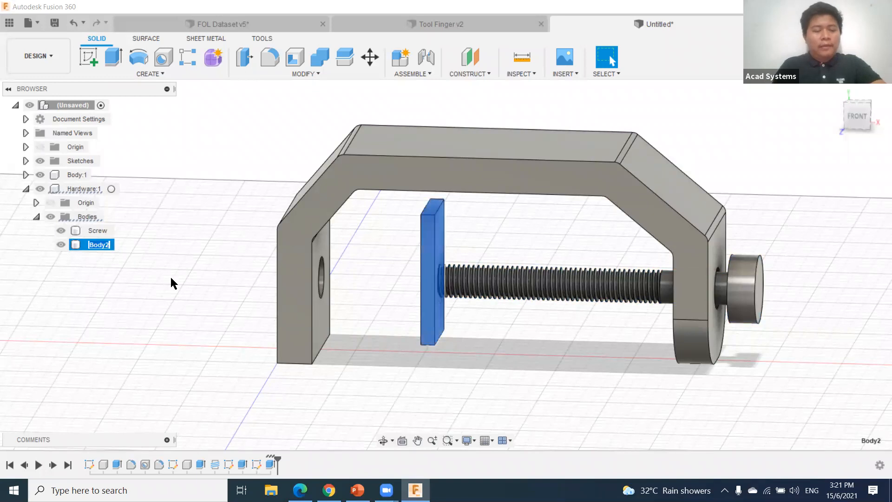
pyautogui.write('Stopper')
pyautogui.click(172, 282)
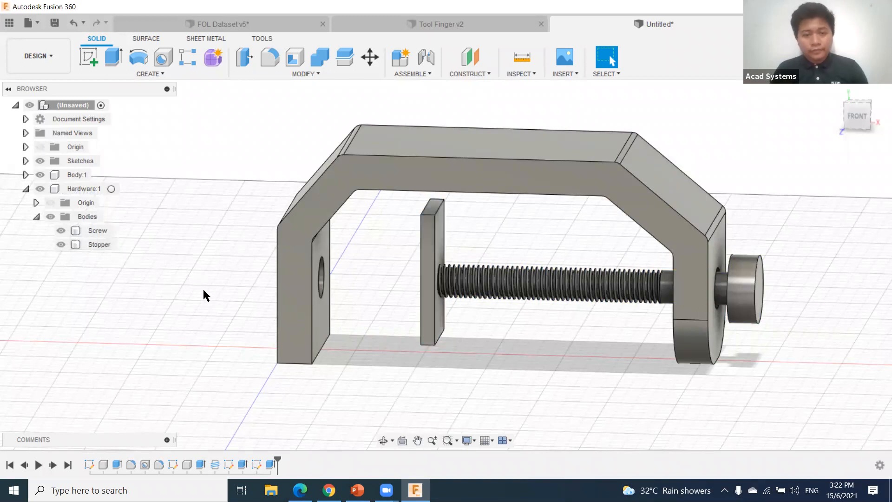
# Step: Try moving the Hardware component freely away from the arch-shaped body, and undo the move
pyautogui.scroll(5, 203, 288)
pyautogui.scroll(-2, 241, 317)
pyautogui.keyDown('shift'); pyautogui.moveTo(242, 317); pyautogui.dragTo(492, 251, button='middle'); pyautogui.keyUp('shift')
pyautogui.moveTo(492, 251); pyautogui.dragTo(523, 140)
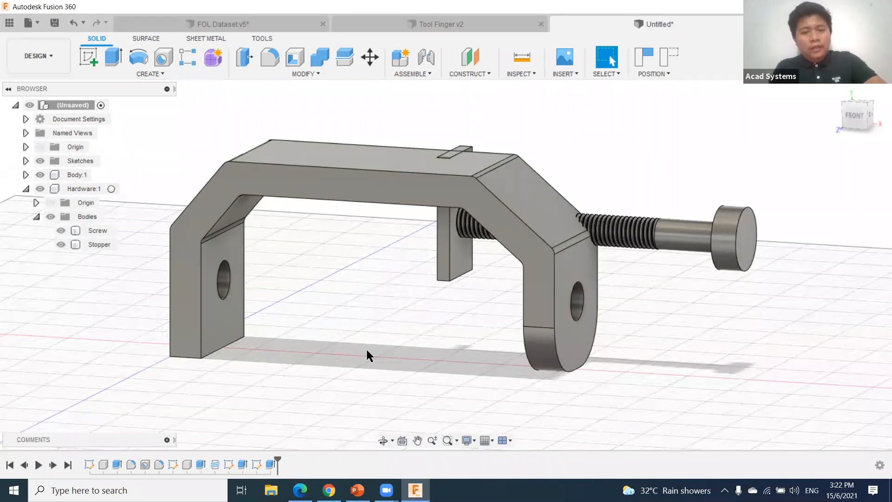
pyautogui.hotkey('ctrl', 'z')
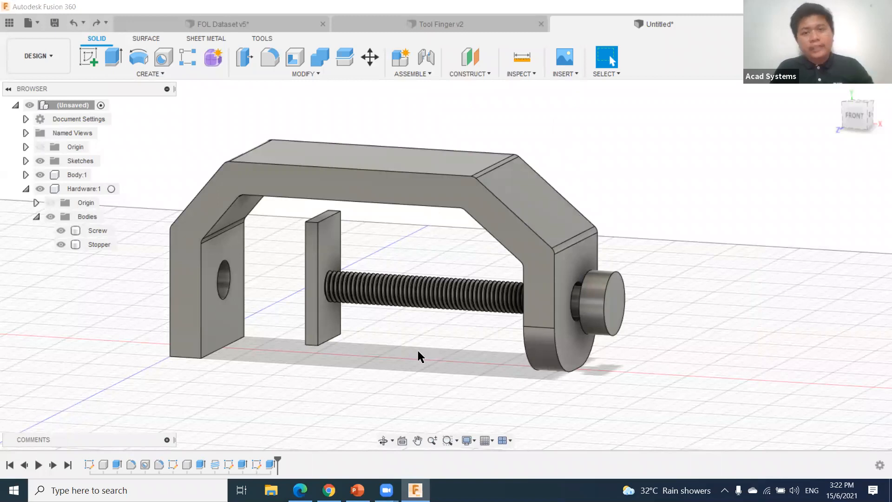
# Step: Try to joint the hole in the body's rounded leg to the smooth shank of the screw
pyautogui.moveTo(439, 339); pyautogui.dragTo(417, 350, button='middle')
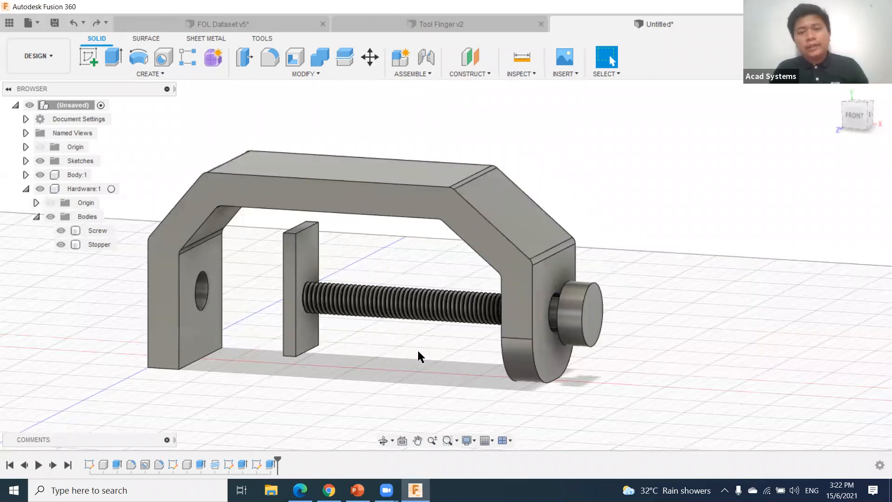
pyautogui.click(425, 58)
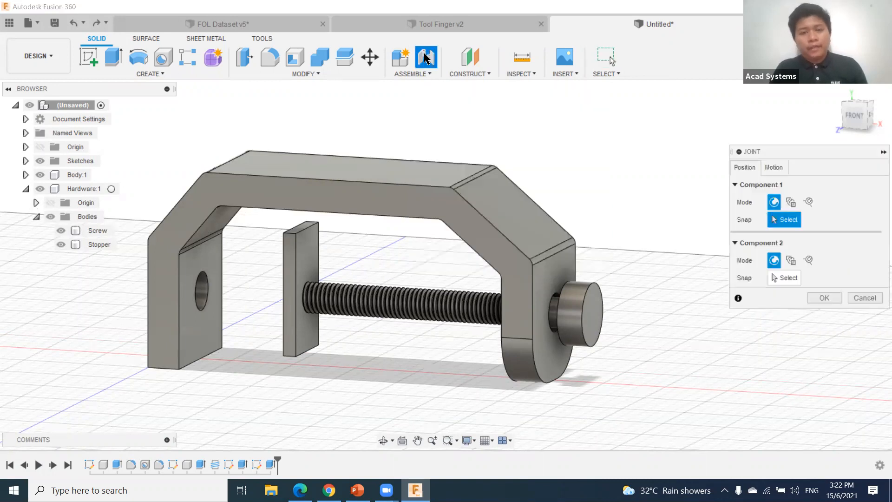
pyautogui.scroll(3, 545, 389)
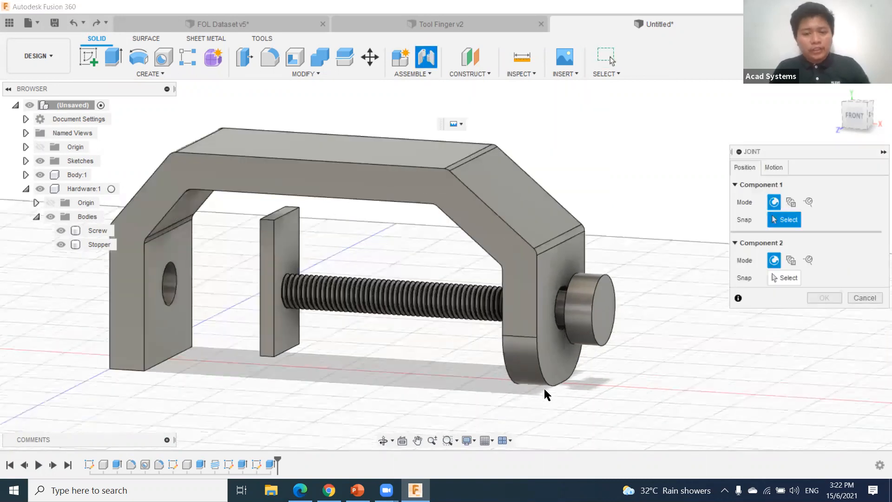
pyautogui.keyDown('shift'); pyautogui.moveTo(555, 297); pyautogui.dragTo(596, 289, button='middle'); pyautogui.keyUp('shift')
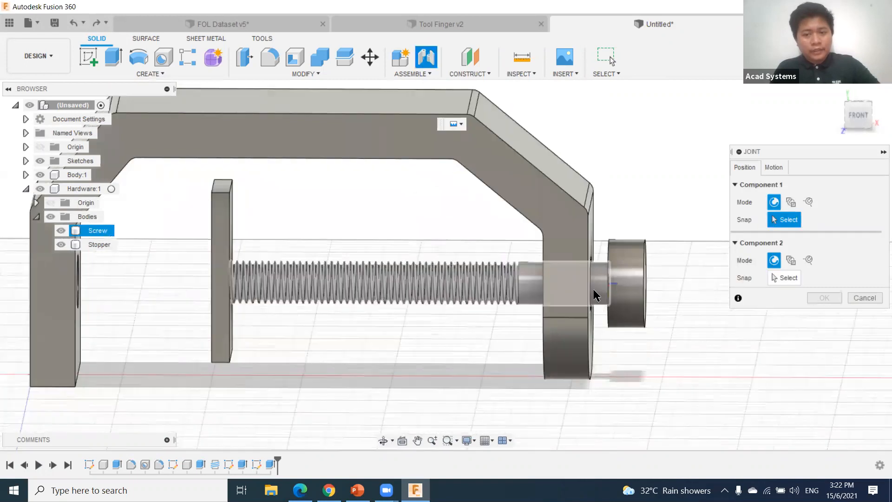
pyautogui.scroll(2, 596, 288)
pyautogui.scroll(-1, 596, 288)
pyautogui.scroll(3, 602, 268)
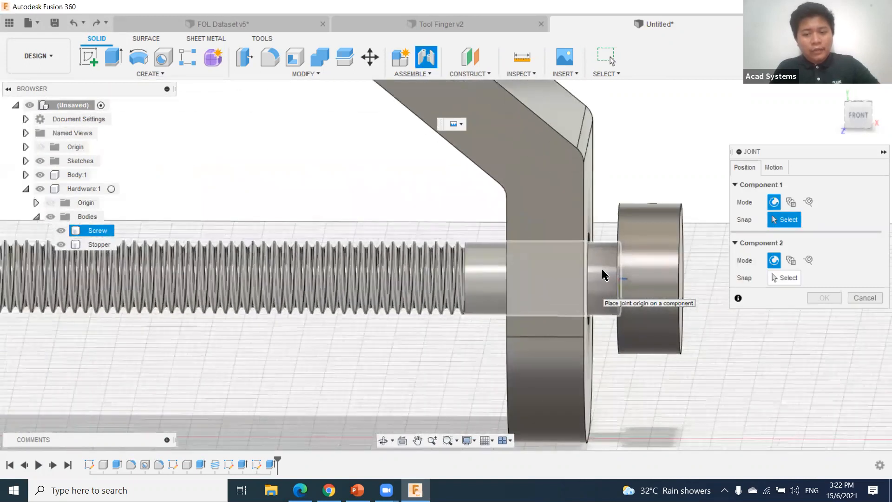
pyautogui.keyDown('shift'); pyautogui.moveTo(587, 303); pyautogui.dragTo(597, 232, button='middle'); pyautogui.keyUp('shift')
pyautogui.scroll(5, 602, 223)
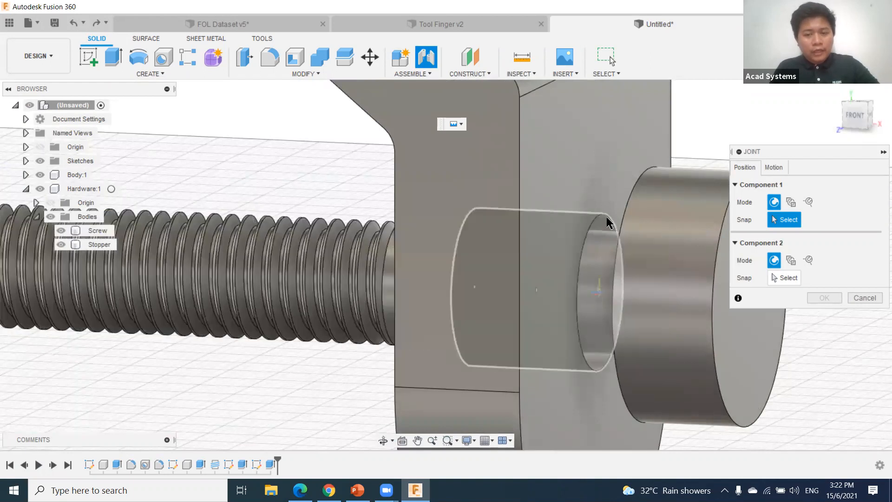
pyautogui.click(606, 235)
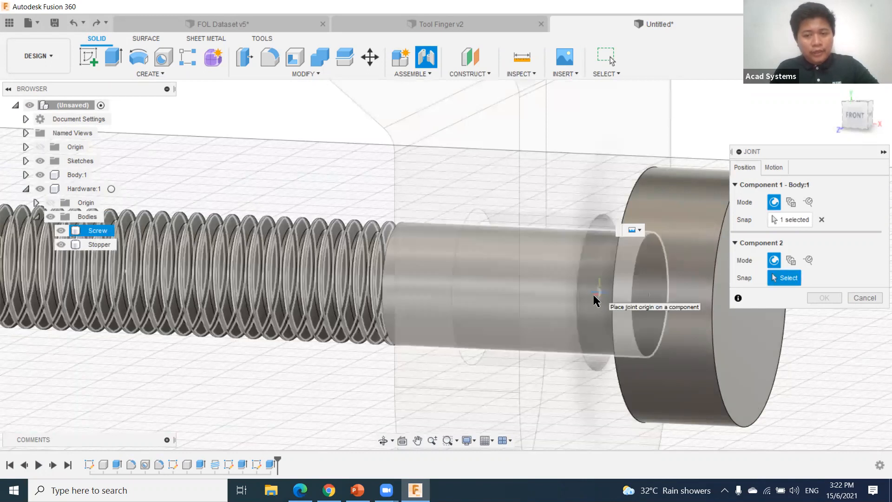
pyautogui.click(601, 268)
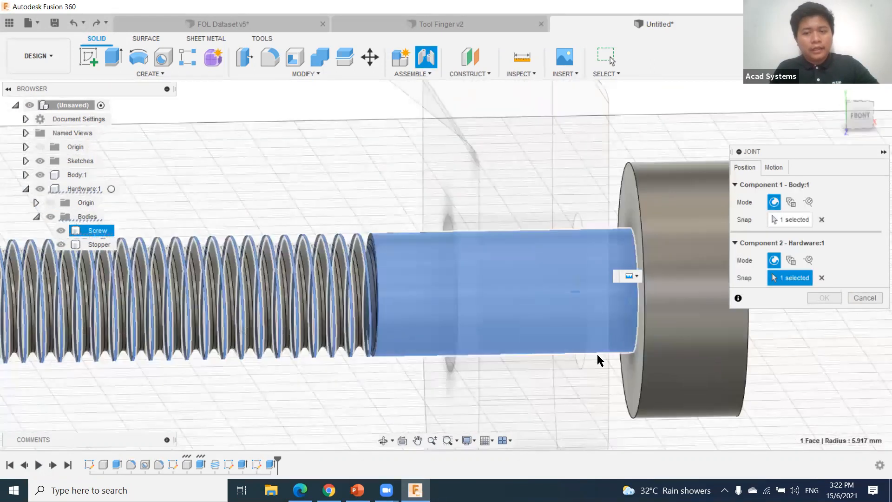
pyautogui.scroll(-5, 597, 356)
pyautogui.moveTo(646, 317); pyautogui.dragTo(600, 284, button='middle')
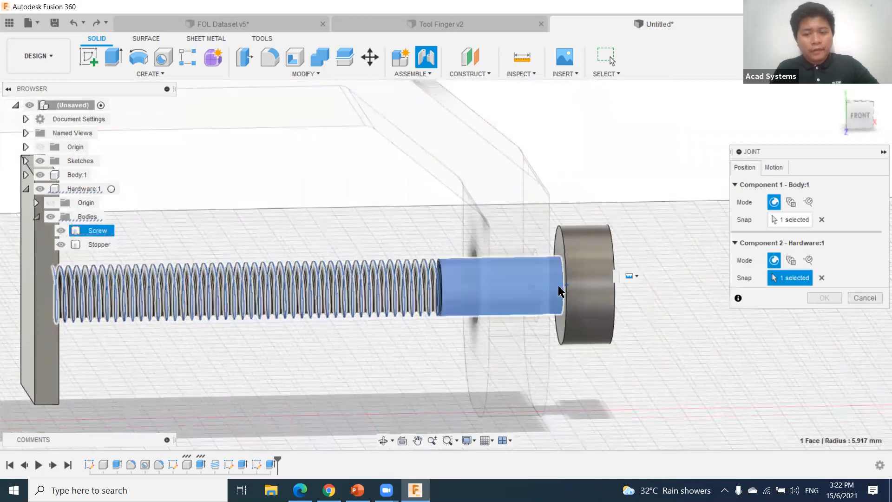
pyautogui.press('Return')
# Step: Set up a joint from the outer hole opening in the body's rounded leg to the screw where its shank meets the head
pyautogui.keyDown('shift'); pyautogui.moveTo(578, 375); pyautogui.dragTo(506, 372, button='middle'); pyautogui.keyUp('shift')
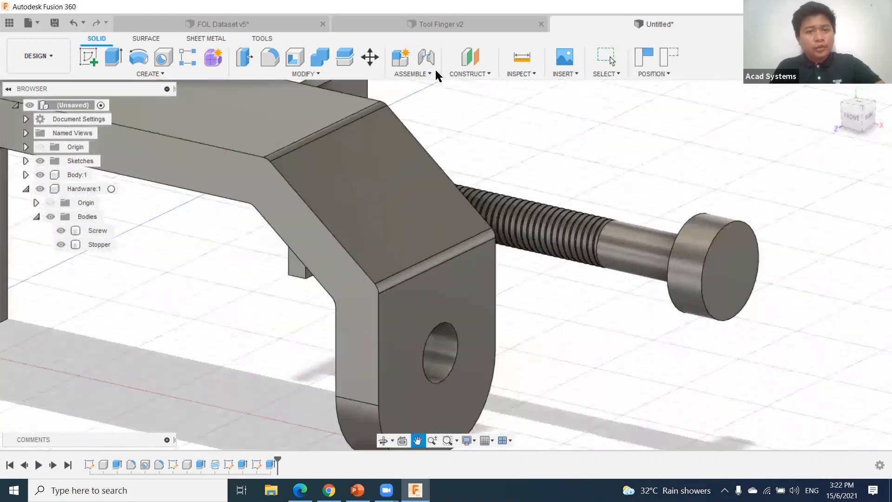
pyautogui.click(427, 58)
pyautogui.moveTo(451, 354); pyautogui.dragTo(461, 296, button='middle')
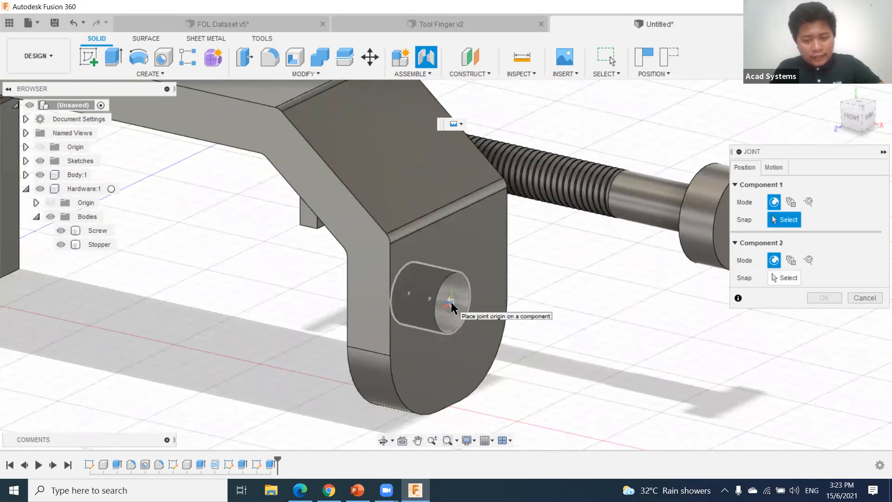
pyautogui.click(451, 304)
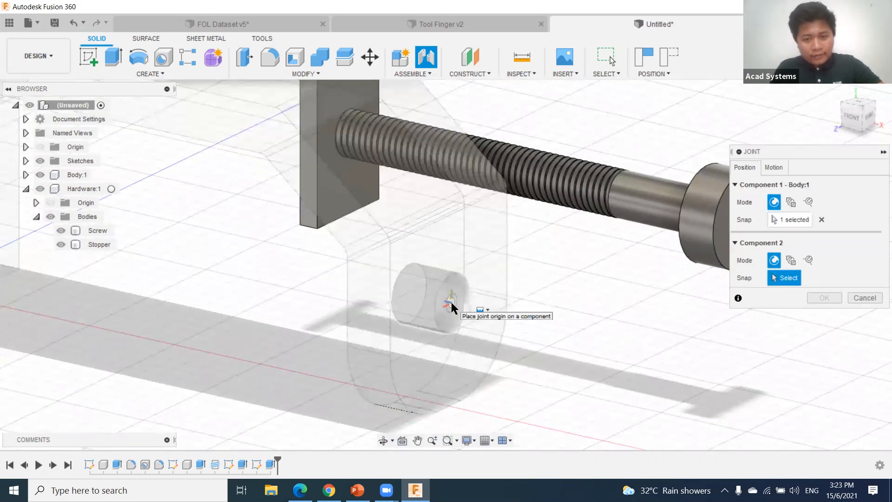
pyautogui.moveTo(579, 375); pyautogui.dragTo(516, 407, button='middle')
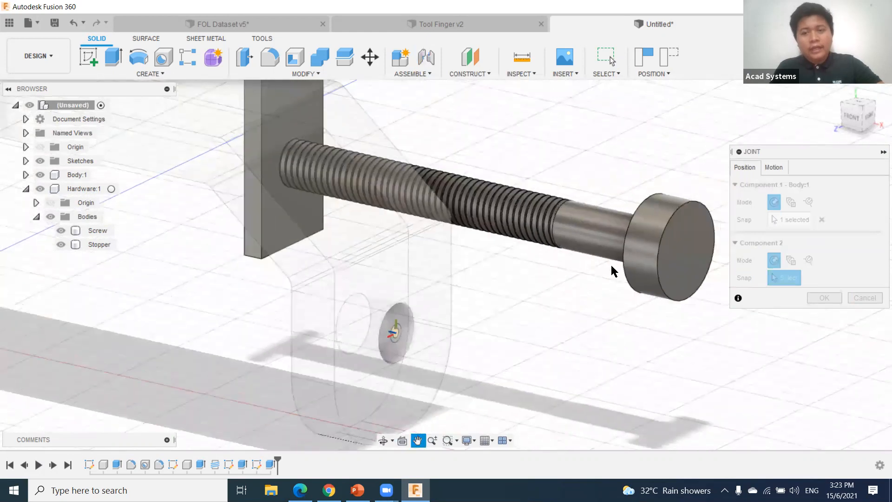
pyautogui.keyDown('shift'); pyautogui.moveTo(609, 257); pyautogui.dragTo(626, 239, button='middle'); pyautogui.keyUp('shift')
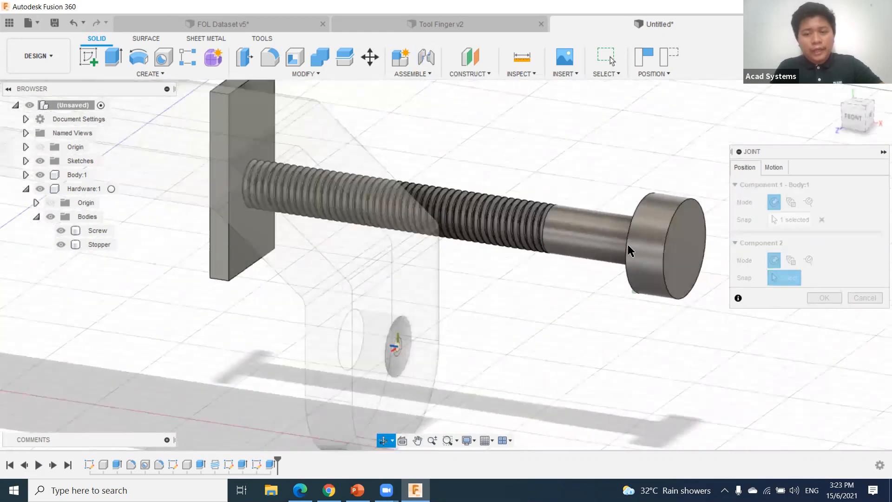
pyautogui.click(629, 245)
pyautogui.scroll(-5, 581, 379)
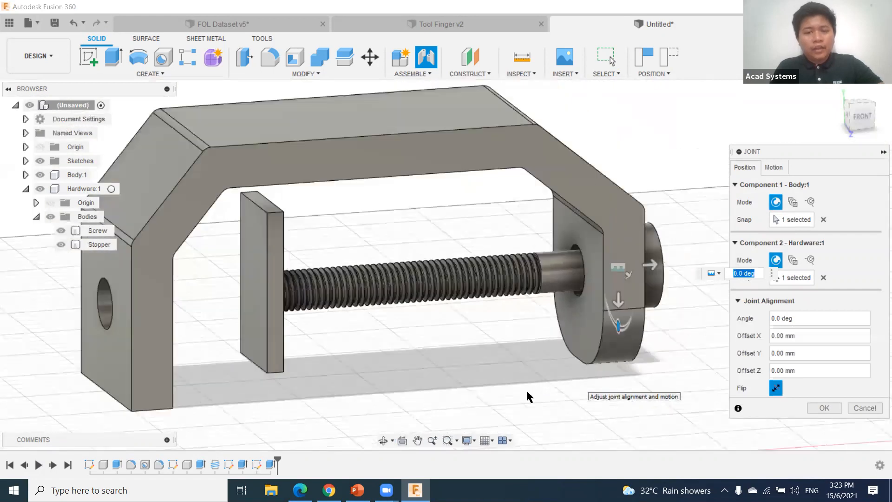
pyautogui.keyDown('shift'); pyautogui.moveTo(526, 396); pyautogui.dragTo(684, 339, button='middle'); pyautogui.keyUp('shift')
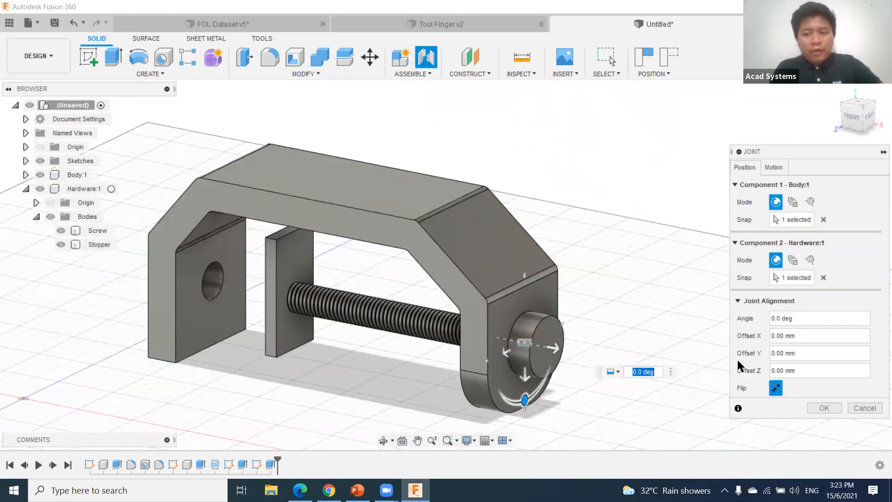
# Step: Preview the joint's Rigid motion and its Revolute motion about the Z axis, and cancel the joint
pyautogui.click(774, 168)
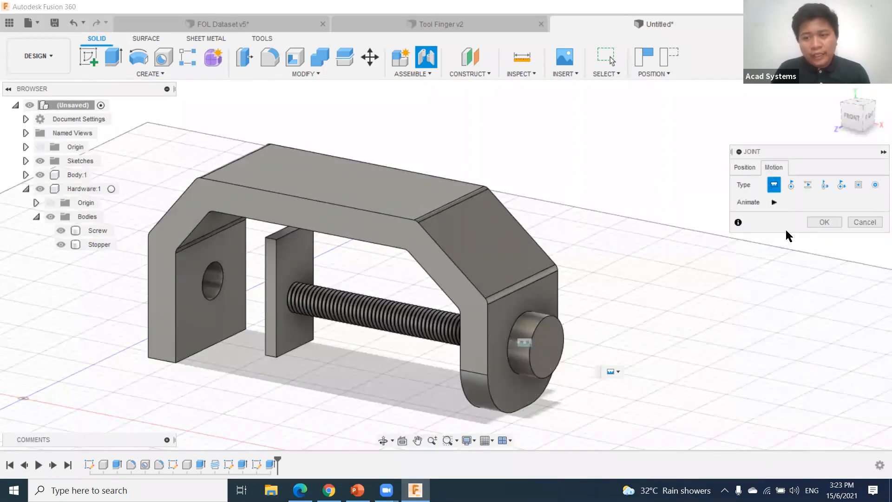
pyautogui.click(774, 203)
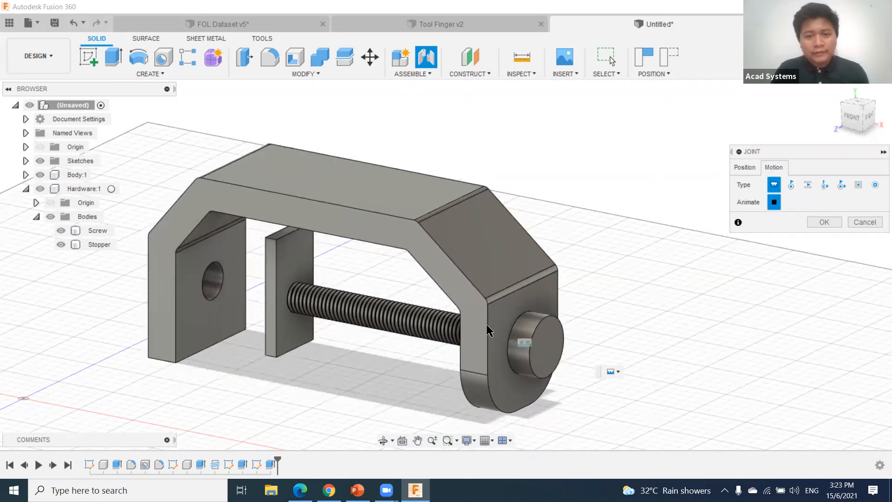
pyautogui.click(774, 202)
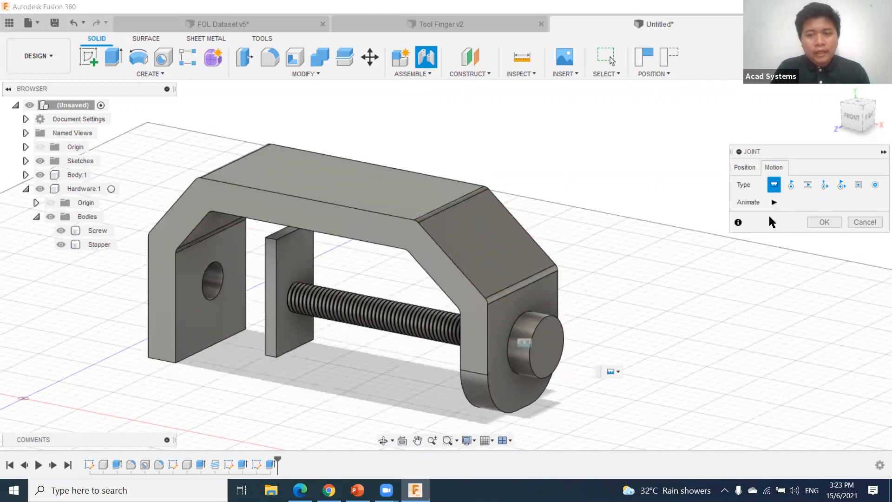
pyautogui.click(790, 187)
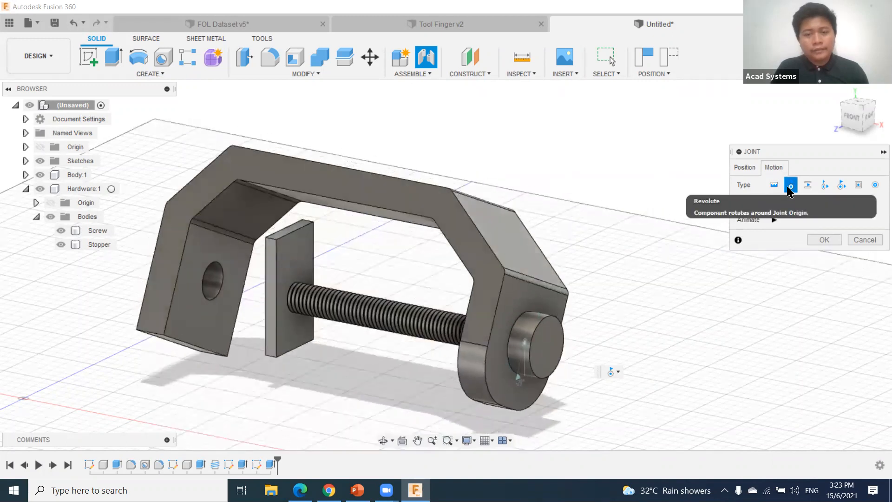
pyautogui.click(775, 221)
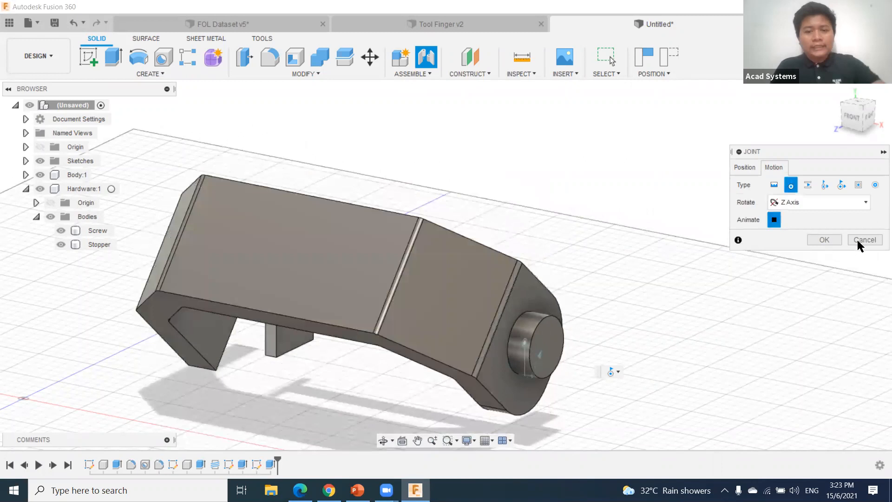
pyautogui.click(858, 239)
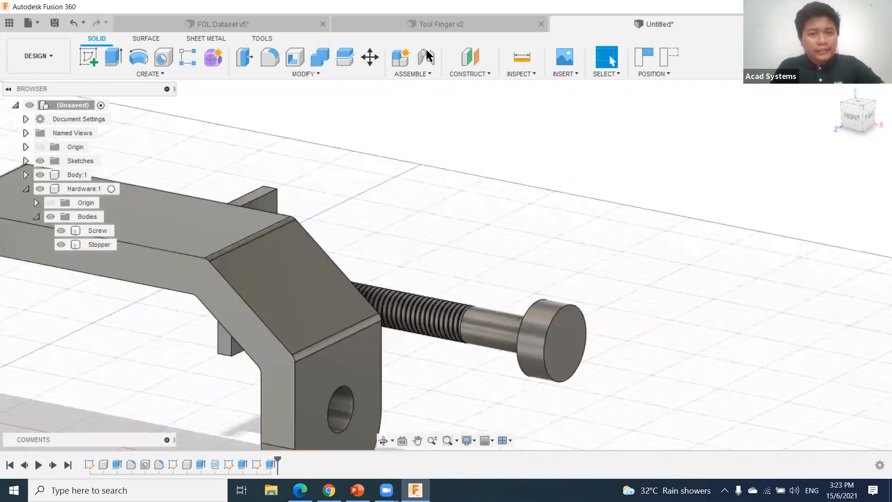
# Step: Joint the underside of the screw's head to the outer hole opening in the body's rounded leg, with Revolute motion about the Z axis
pyautogui.scroll(-3, 483, 344)
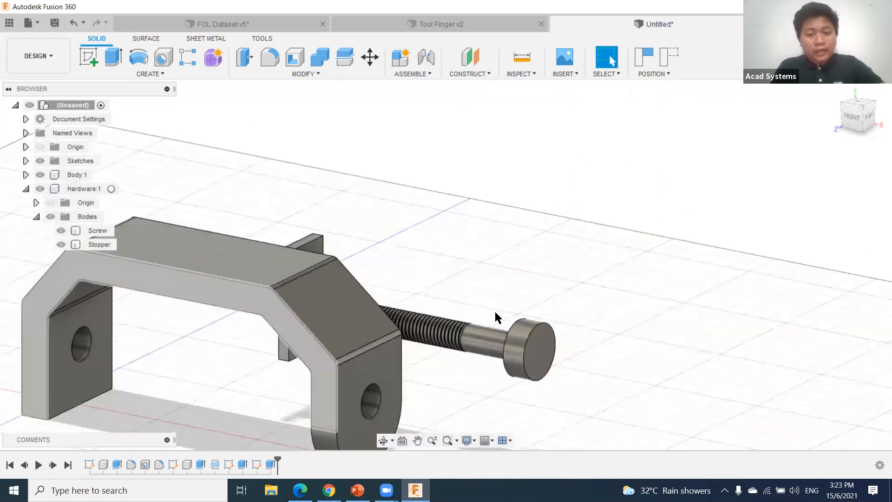
pyautogui.press('j')
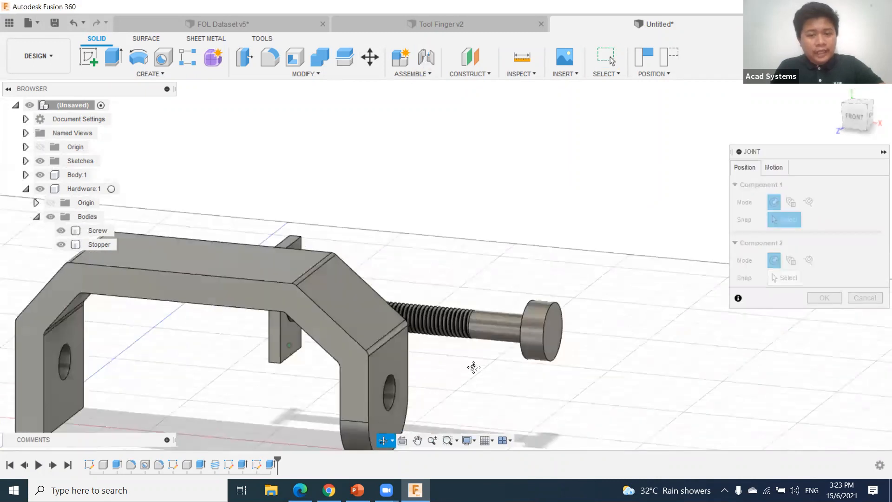
pyautogui.keyDown('shift'); pyautogui.moveTo(473, 367); pyautogui.dragTo(409, 368, button='middle'); pyautogui.keyUp('shift')
pyautogui.click(369, 381)
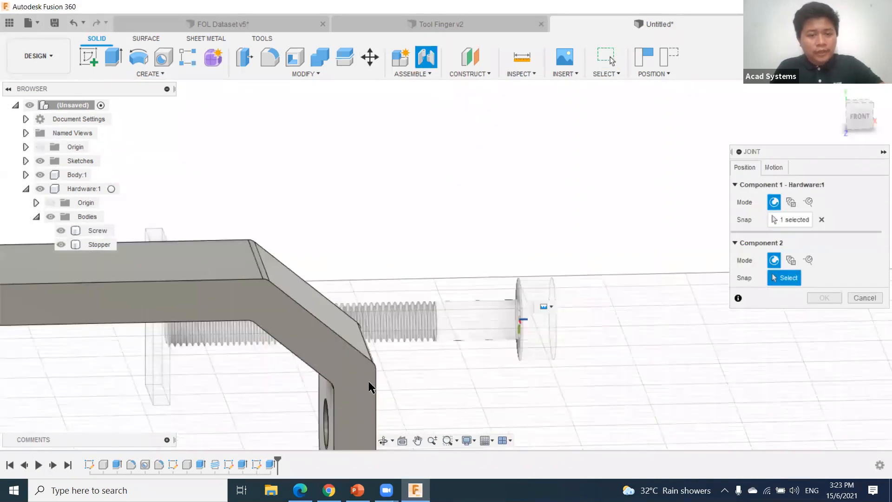
pyautogui.scroll(3, 379, 384)
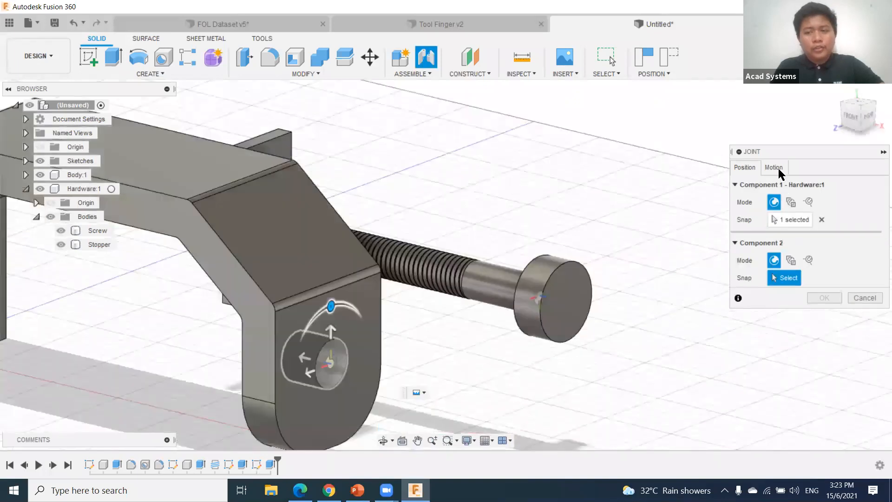
pyautogui.click(774, 168)
pyautogui.click(792, 184)
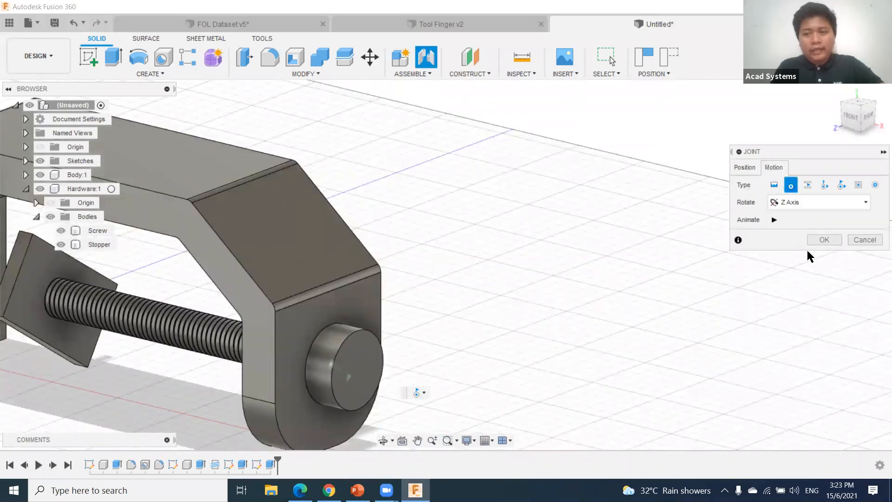
pyautogui.press('Return')
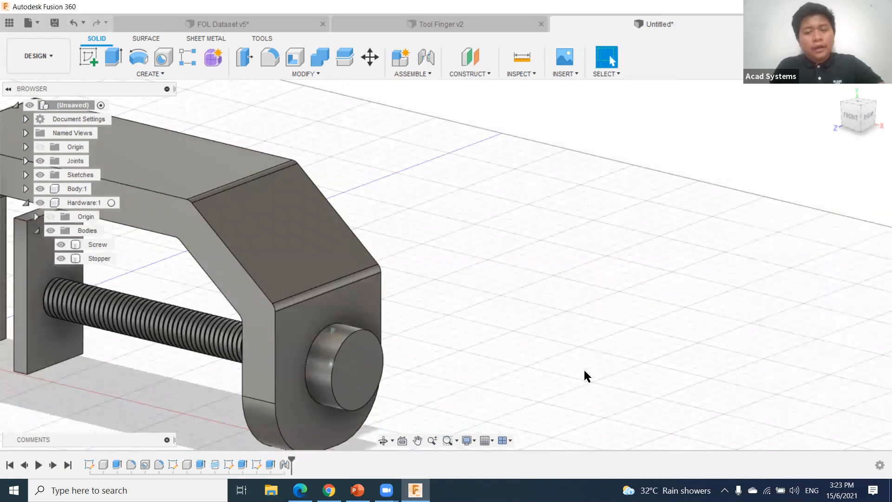
pyautogui.scroll(-2, 476, 411)
pyautogui.moveTo(473, 398); pyautogui.dragTo(624, 376, button='middle')
pyautogui.scroll(-3, 481, 416)
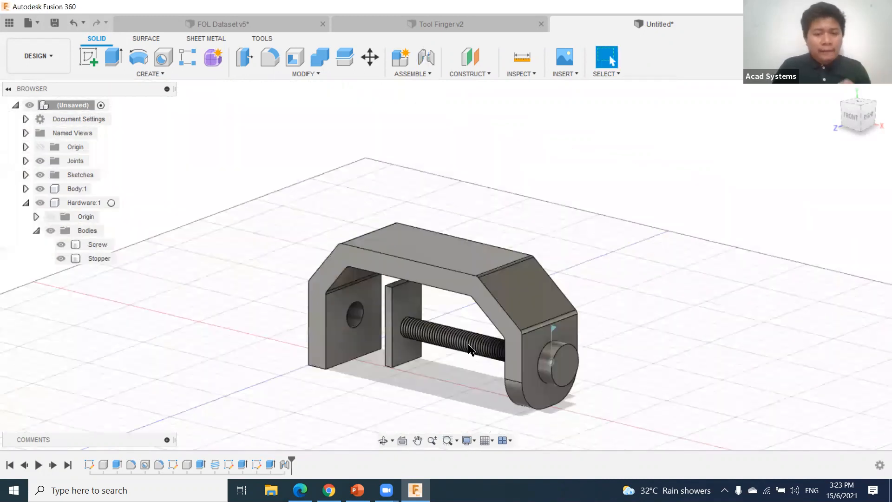
pyautogui.scroll(3, 488, 330)
pyautogui.press('Escape')
pyautogui.scroll(2, 416, 363)
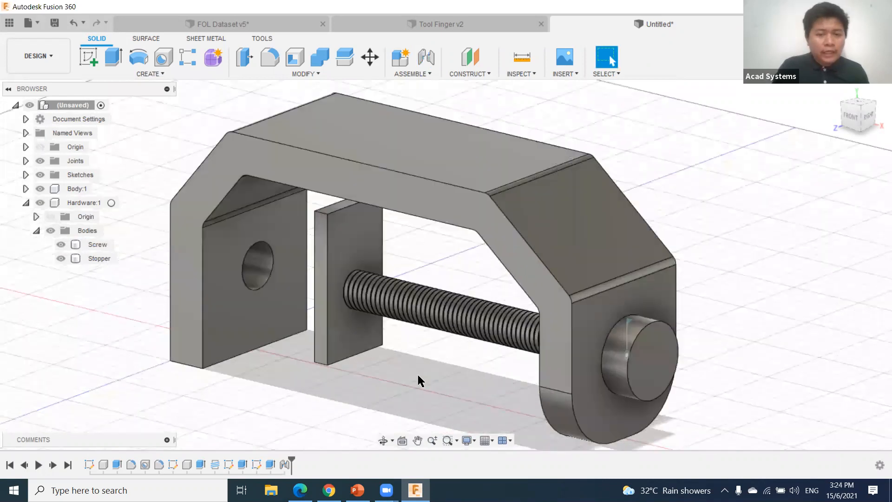
pyautogui.click(660, 376)
pyautogui.click(727, 379)
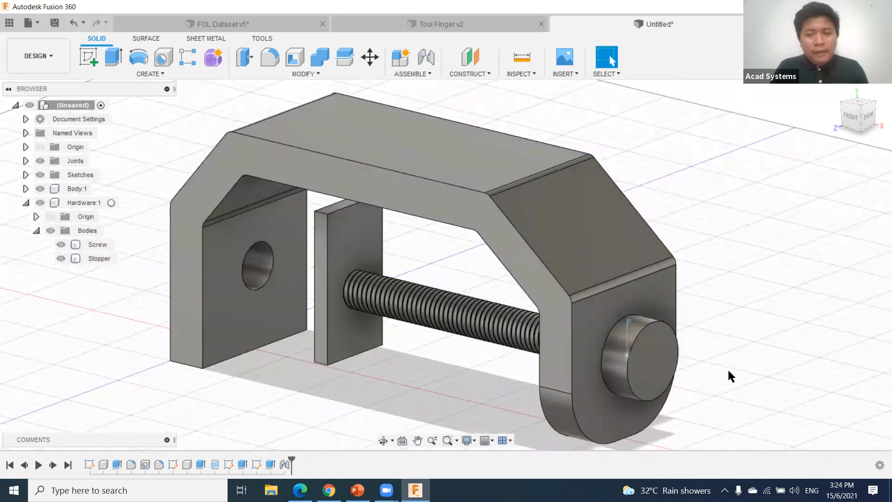
pyautogui.scroll(-3, 644, 333)
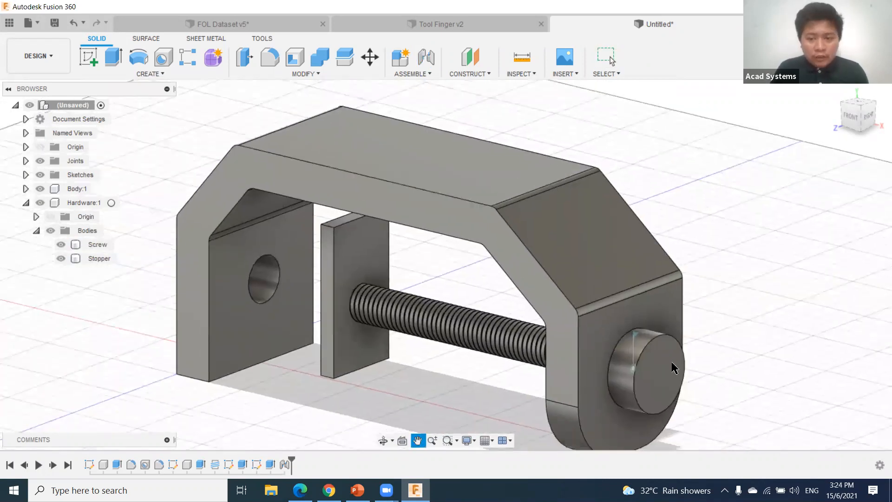
# Step: Select the revolute joint's marker on the screw head, play the Animate Model preview of the hardware's rotation, and end the animation
pyautogui.click(632, 337)
pyautogui.scroll(2, 628, 322)
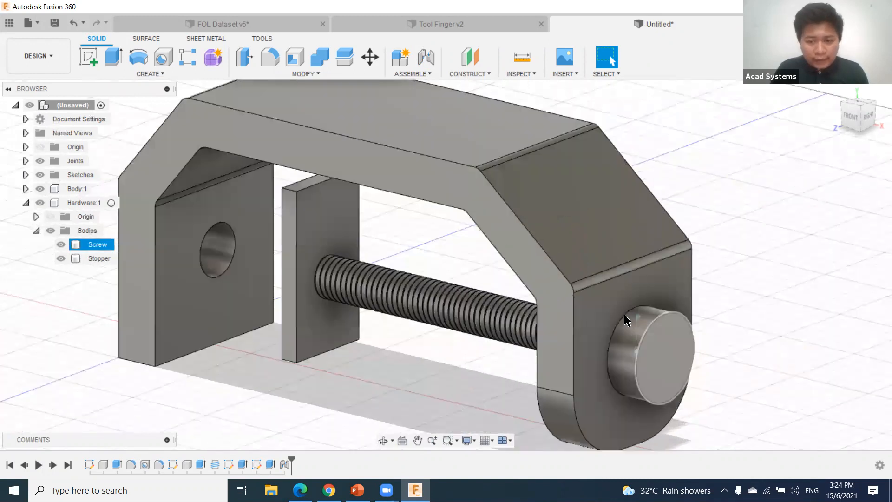
pyautogui.scroll(2, 627, 321)
pyautogui.press('Escape')
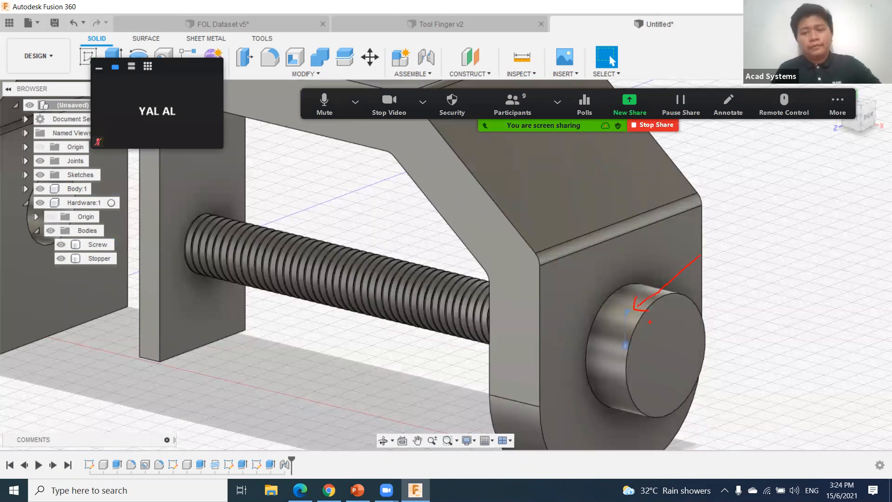
pyautogui.click(627, 320)
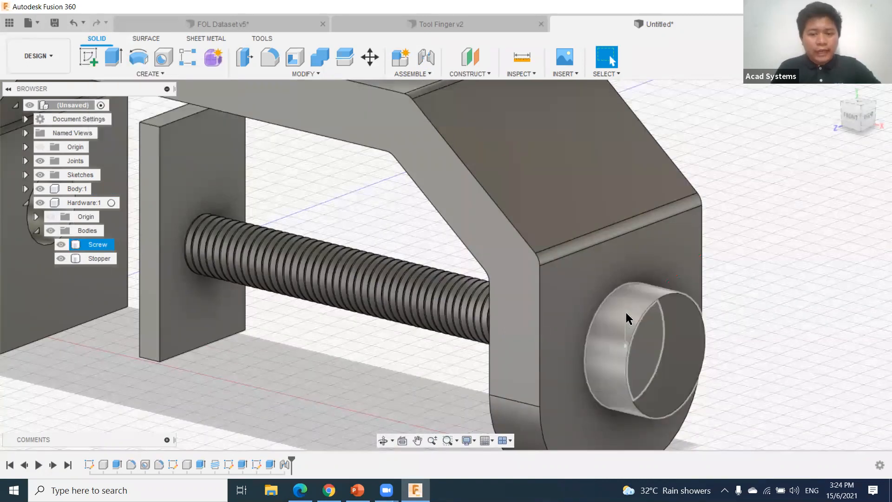
pyautogui.click(626, 313)
pyautogui.click(627, 319)
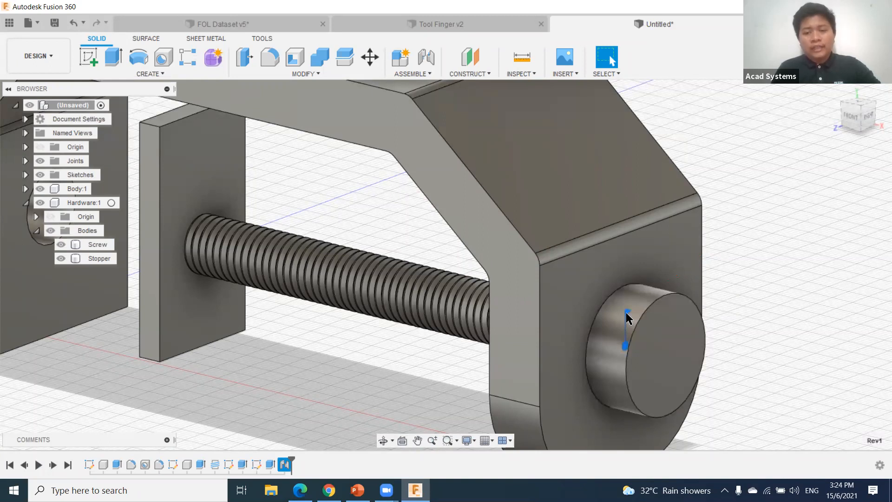
pyautogui.rightClick(628, 319)
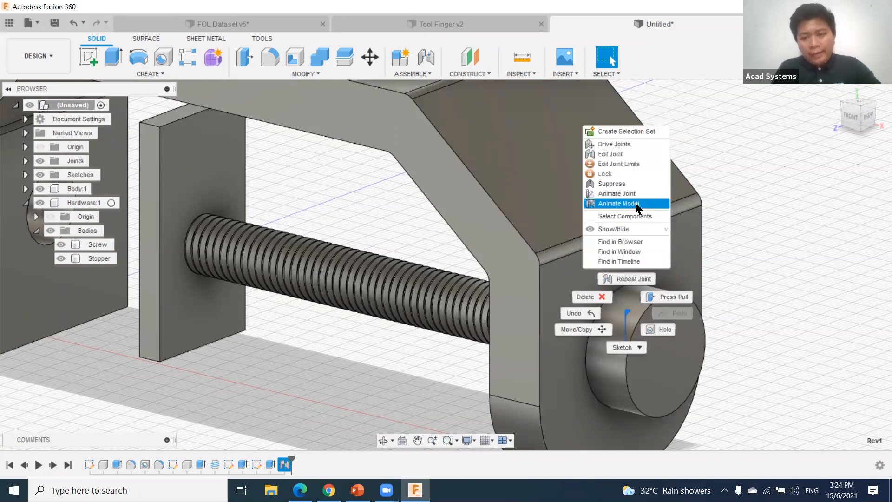
pyautogui.click(637, 205)
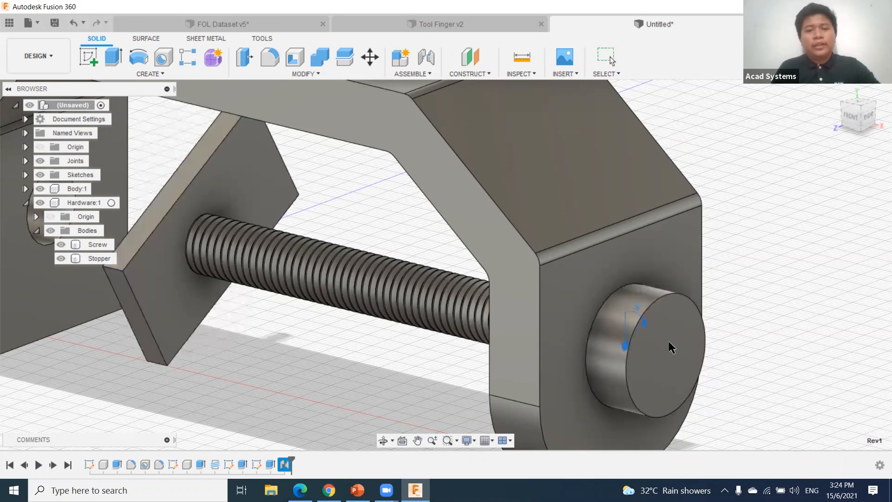
pyautogui.scroll(3, 473, 366)
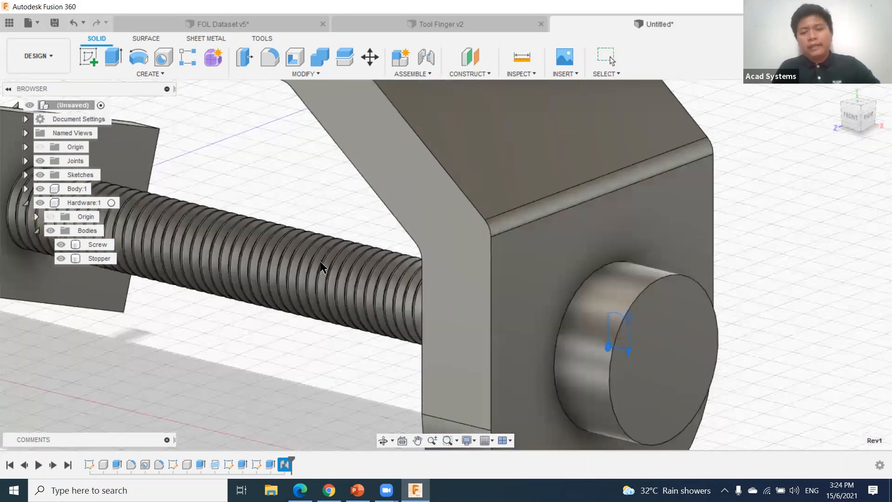
pyautogui.scroll(-5, 529, 265)
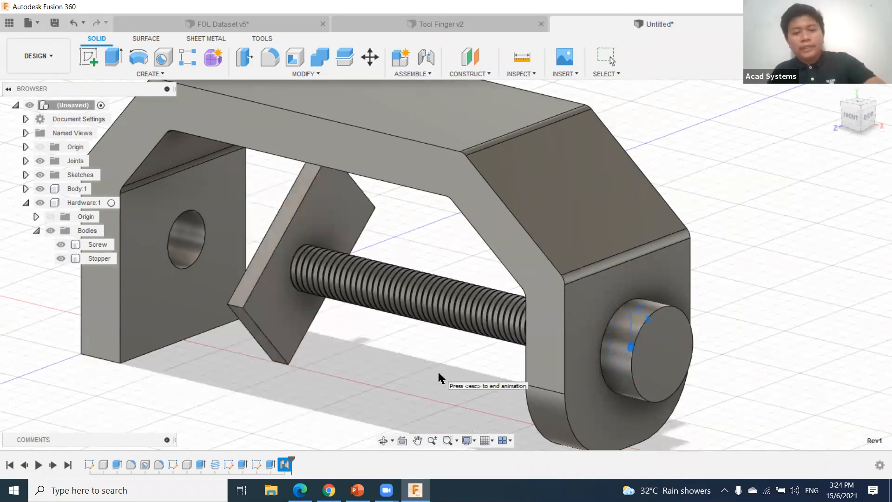
pyautogui.press('Escape')
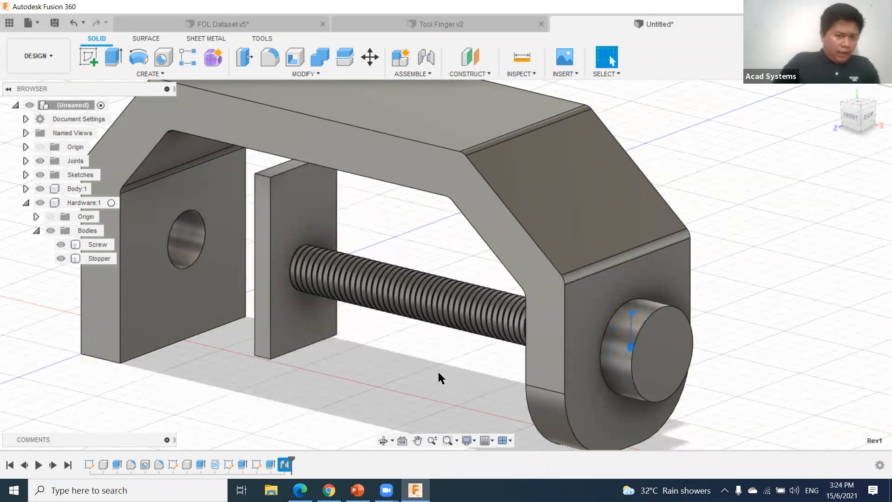
pyautogui.doubleClick(631, 319)
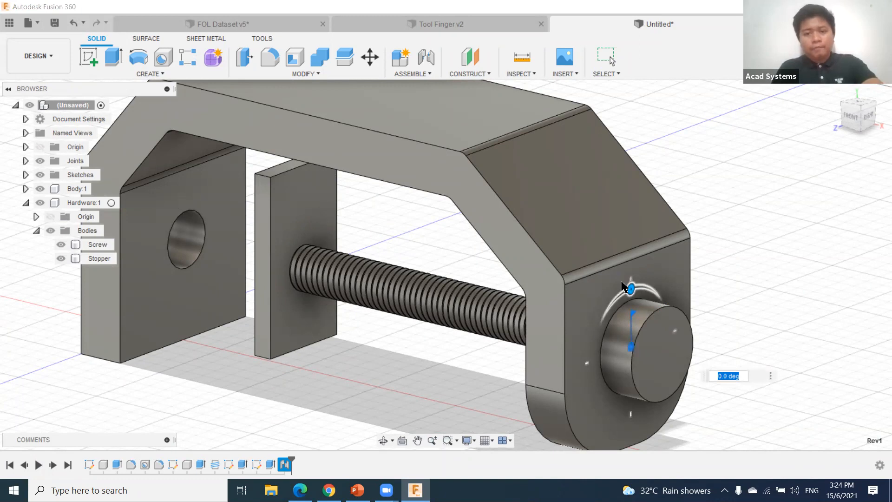
pyautogui.press('Escape')
pyautogui.click(521, 336)
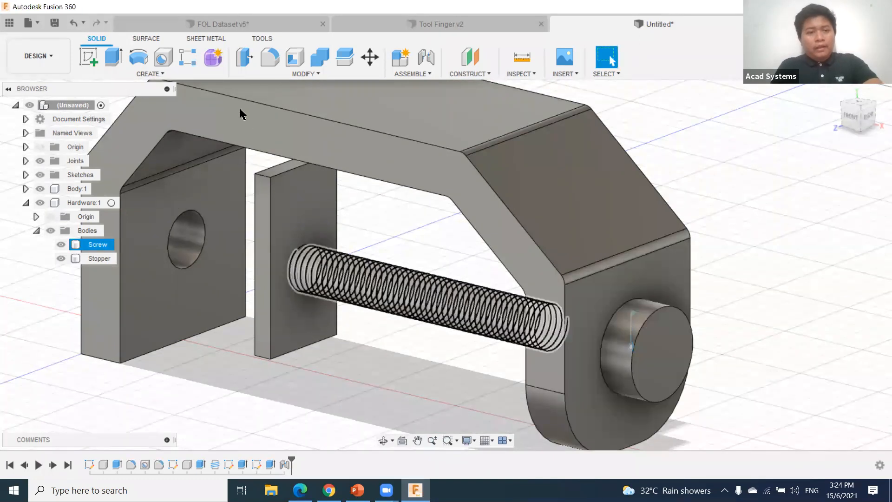
pyautogui.scroll(1, 237, 107)
pyautogui.scroll(-4, 829, 301)
pyautogui.click(829, 301)
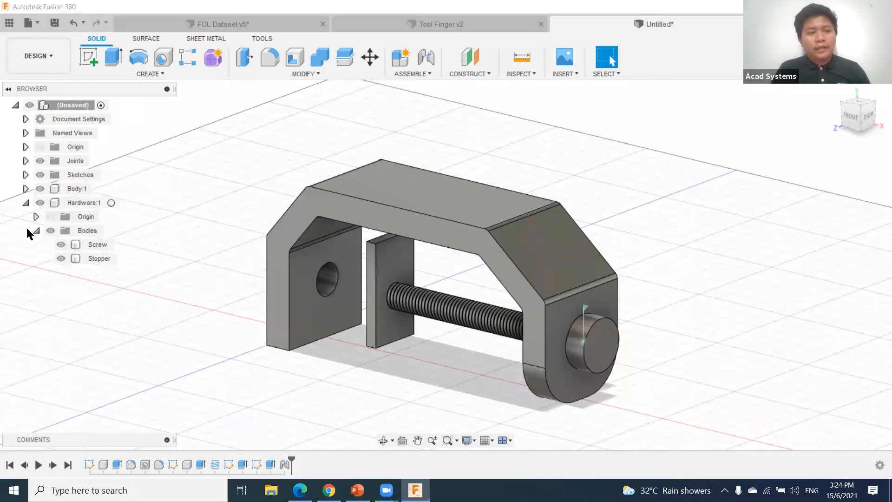
# Step: Assign the Plastic material Laminate, Blue, Matte from the Fusion 360 Material Library to the Body component
pyautogui.click(26, 204)
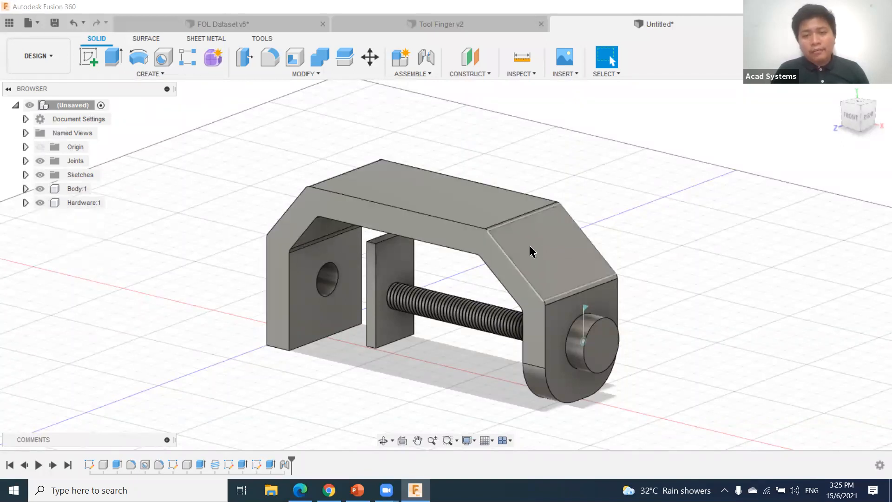
pyautogui.rightClick(79, 192)
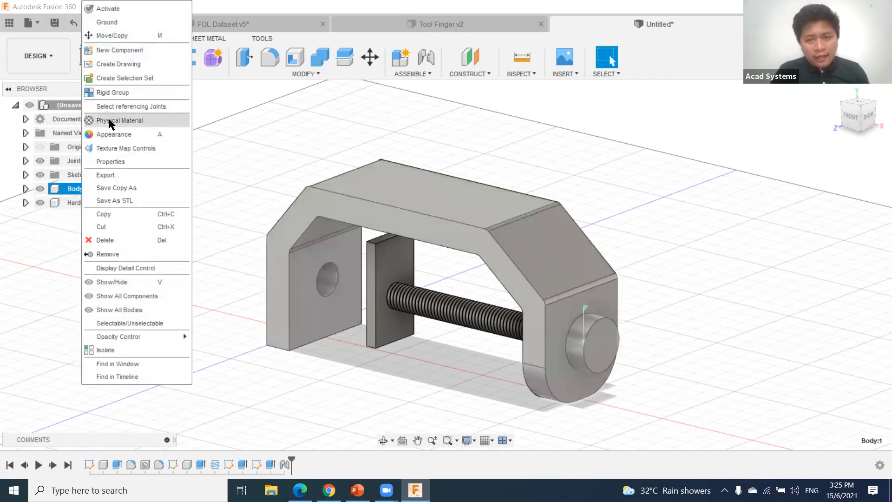
pyautogui.click(110, 121)
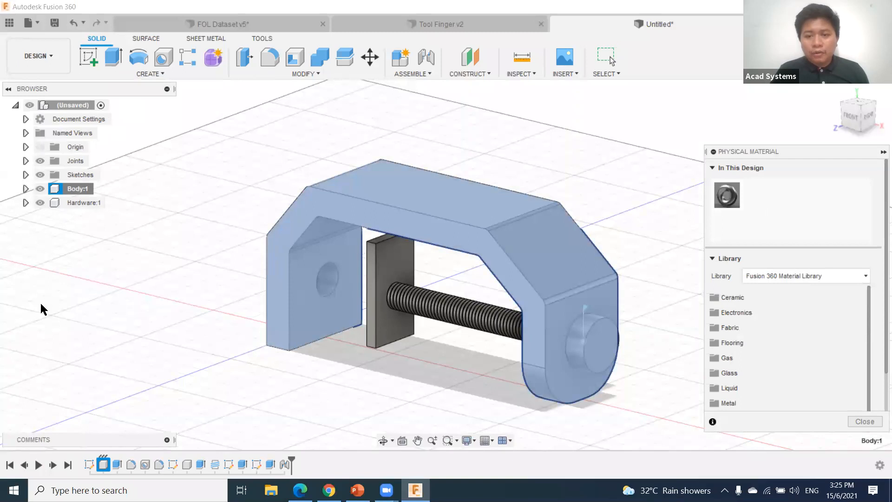
pyautogui.scroll(-1, 785, 365)
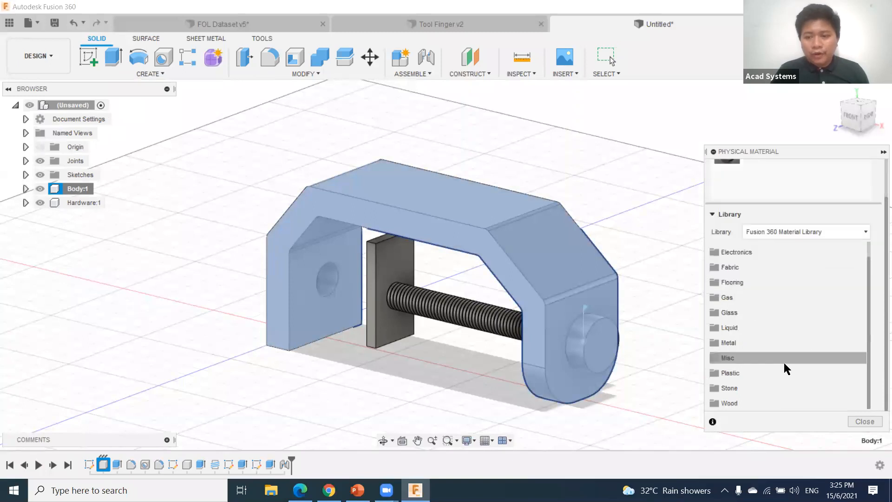
pyautogui.click(763, 373)
pyautogui.scroll(-5, 774, 354)
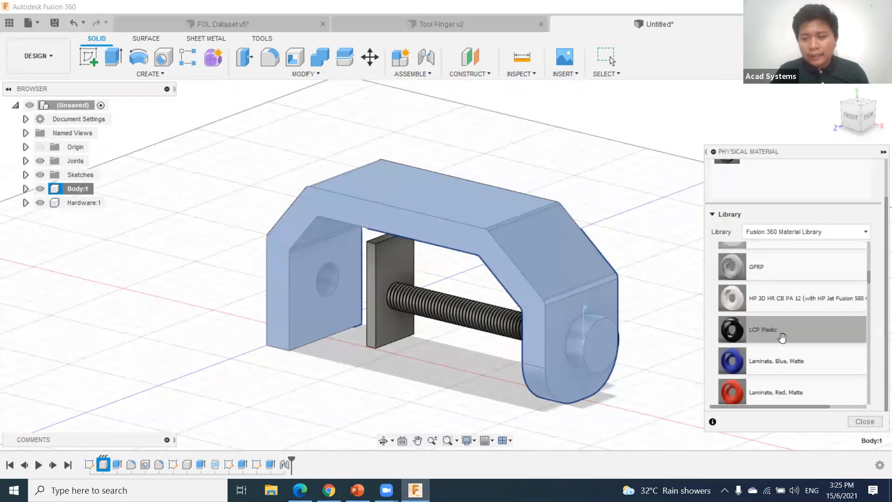
pyautogui.moveTo(782, 361); pyautogui.dragTo(566, 265)
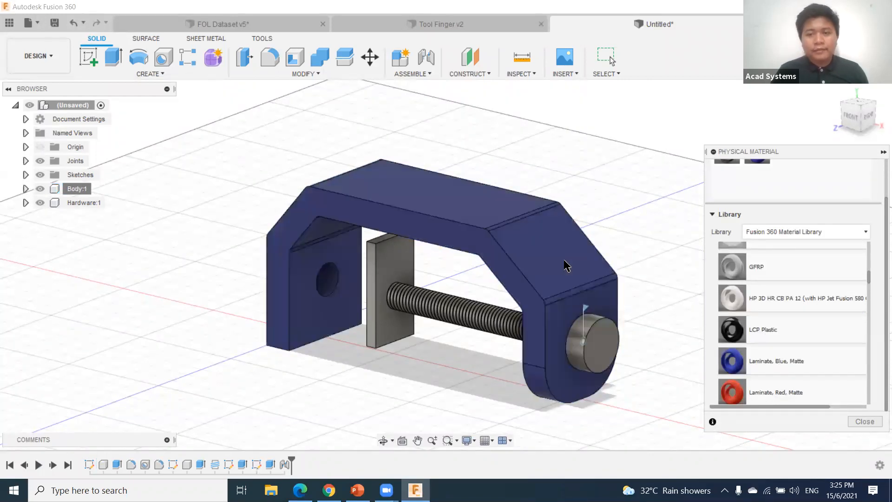
pyautogui.click(865, 422)
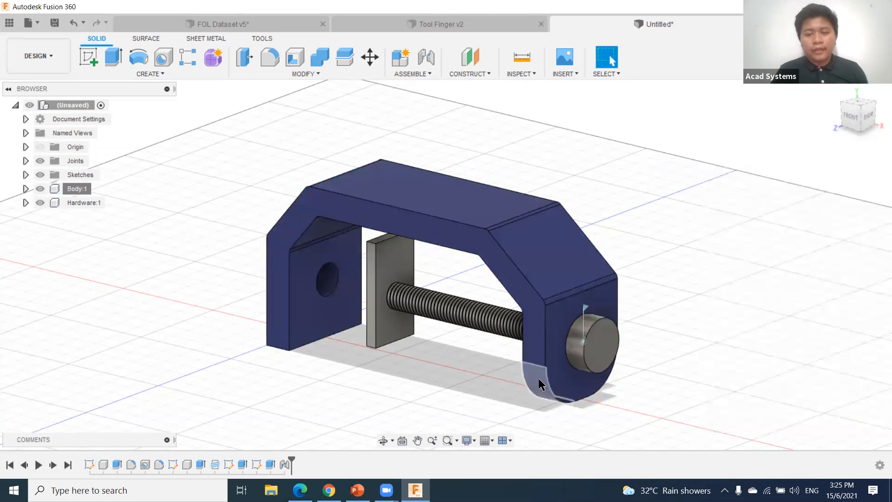
# Step: Save the design as Live Model in the FOL Part folder, and refresh that folder's file list
pyautogui.scroll(4, 466, 392)
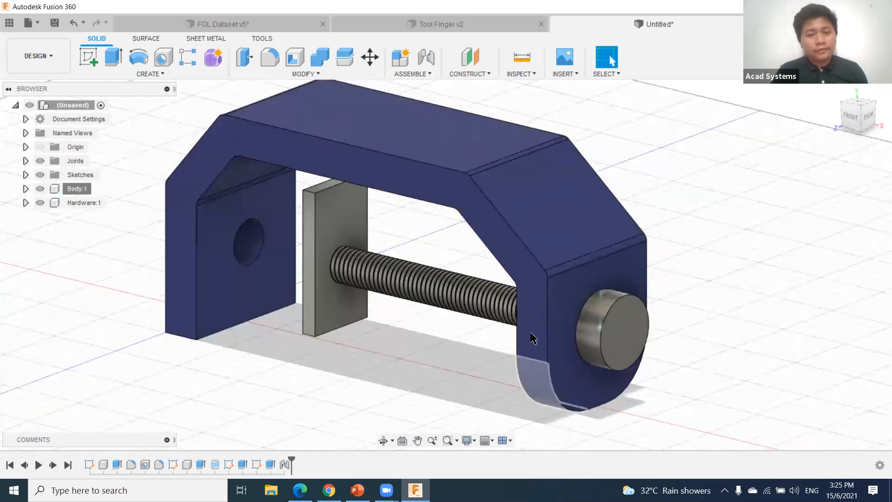
pyautogui.moveTo(478, 349); pyautogui.dragTo(512, 353, button='middle')
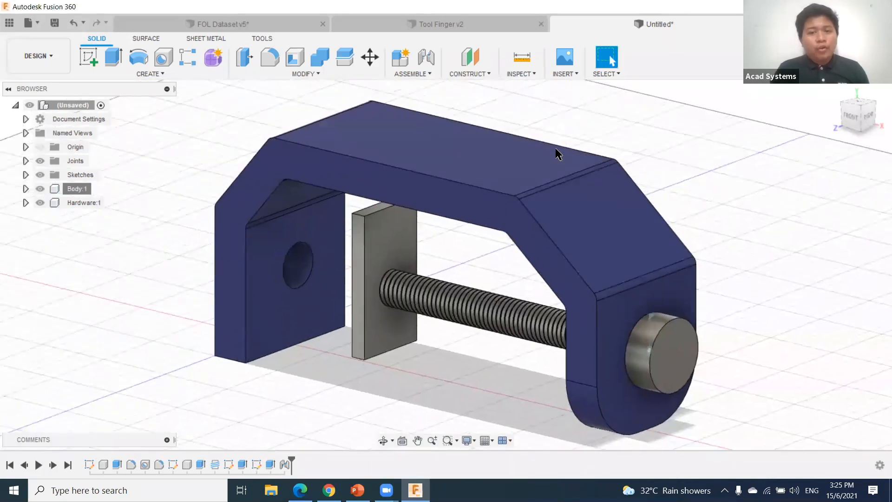
pyautogui.moveTo(454, 329); pyautogui.dragTo(483, 356, button='middle')
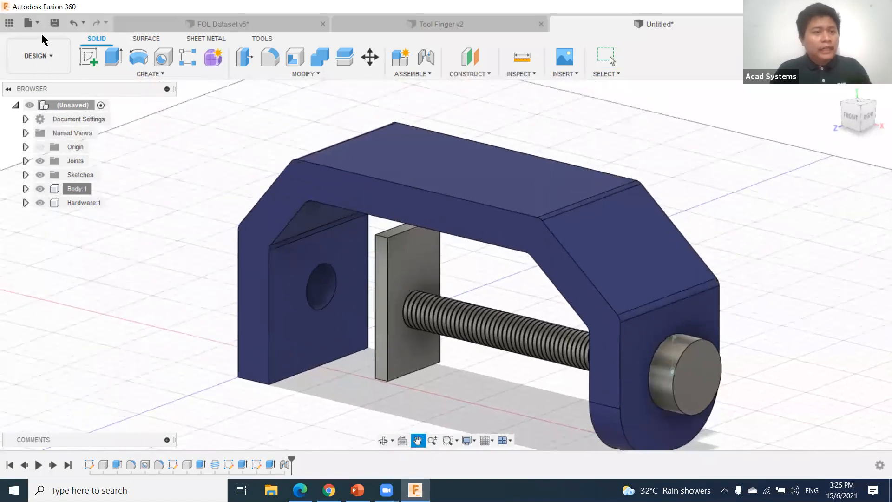
pyautogui.click(54, 23)
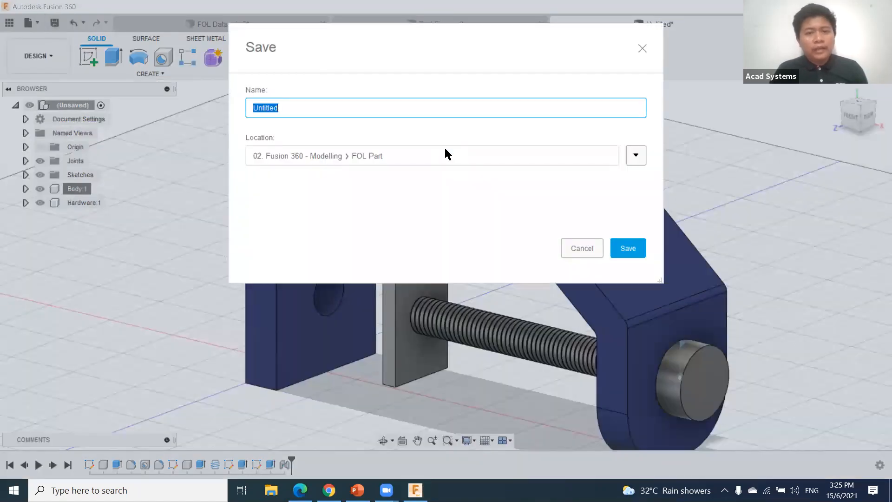
pyautogui.click(315, 108)
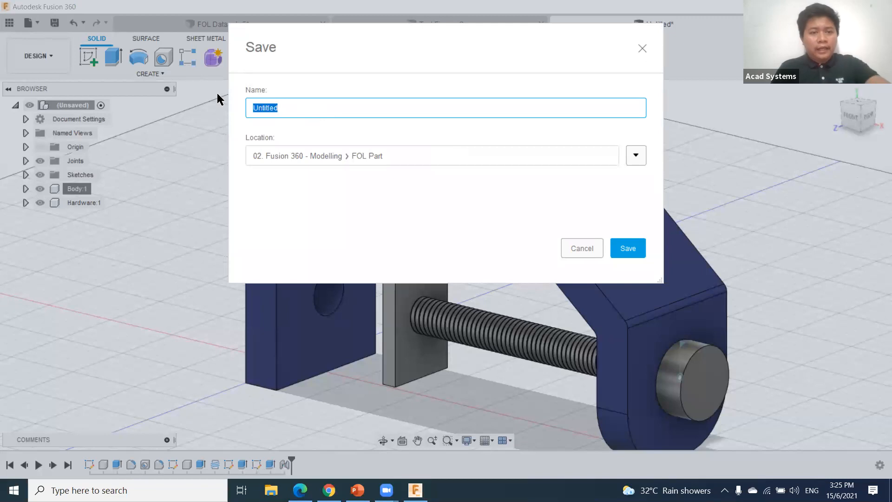
pyautogui.write('Live Model')
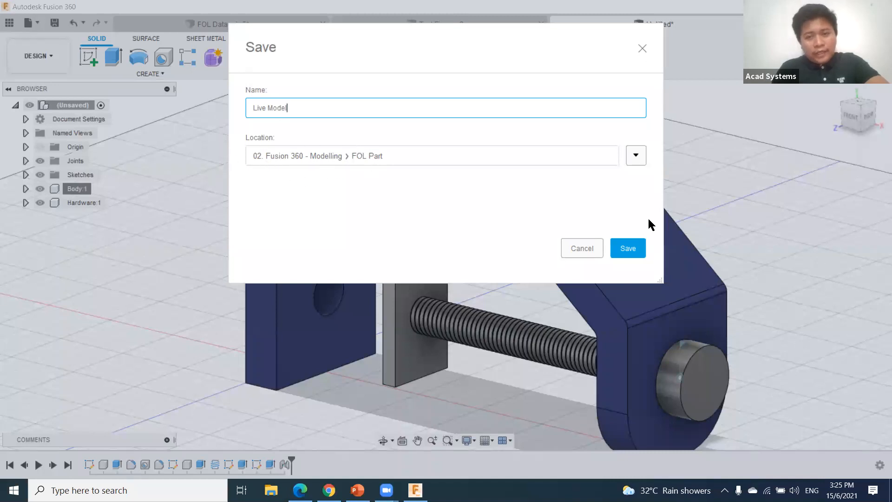
pyautogui.click(631, 253)
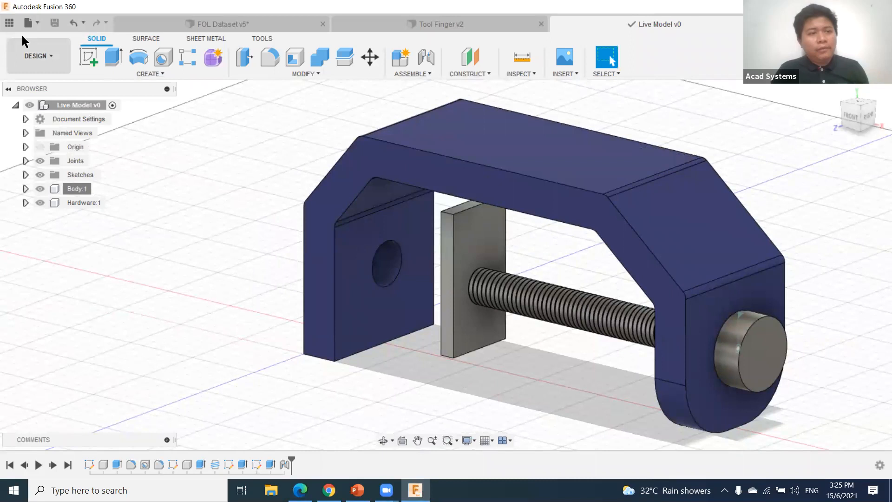
pyautogui.click(10, 22)
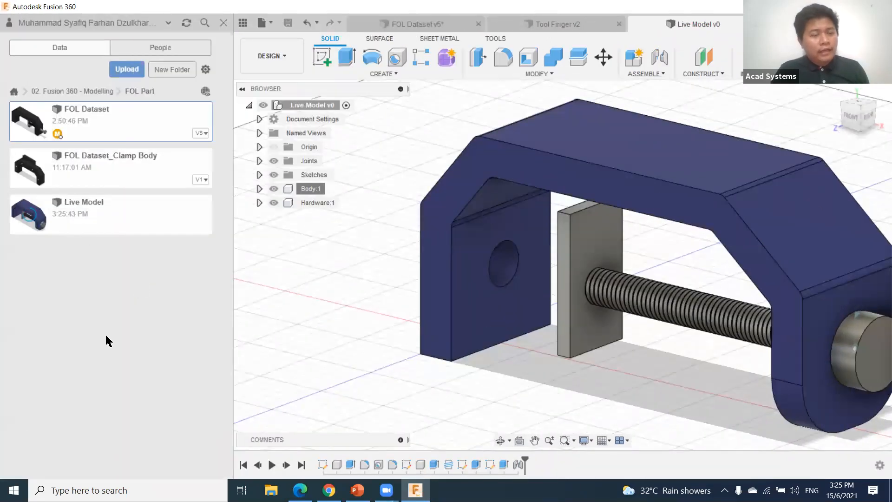
pyautogui.click(189, 27)
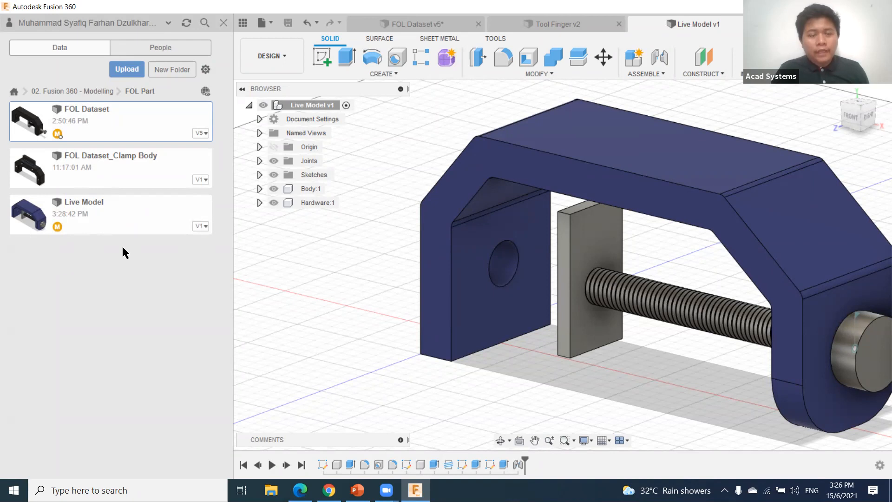
# Step: Start a sketch on the flat top face of the Body component
pyautogui.moveTo(361, 248); pyautogui.dragTo(346, 223, button='middle')
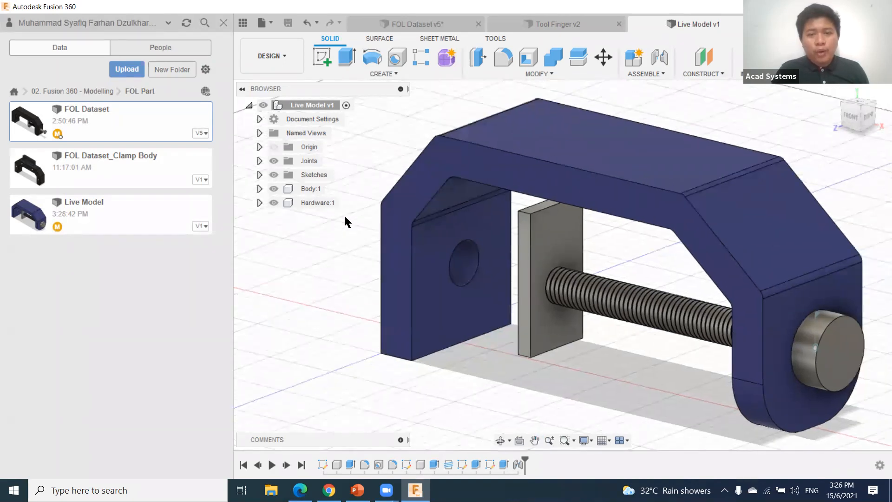
pyautogui.scroll(3, 623, 243)
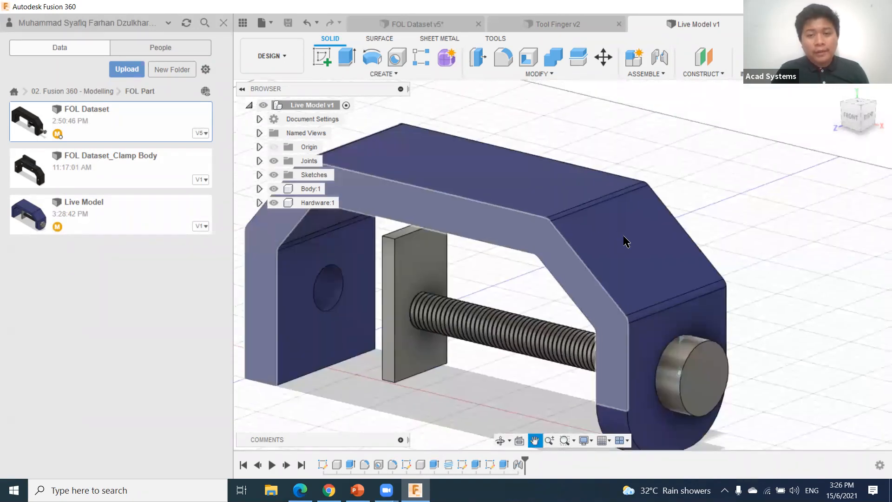
pyautogui.click(434, 193)
pyautogui.moveTo(434, 193); pyautogui.dragTo(462, 262, button='middle')
pyautogui.rightClick(447, 225)
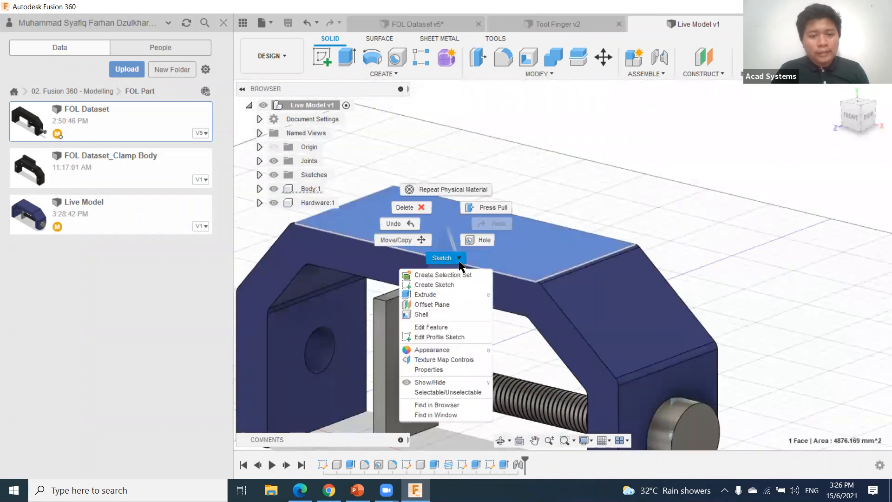
pyautogui.click(458, 262)
pyautogui.click(464, 298)
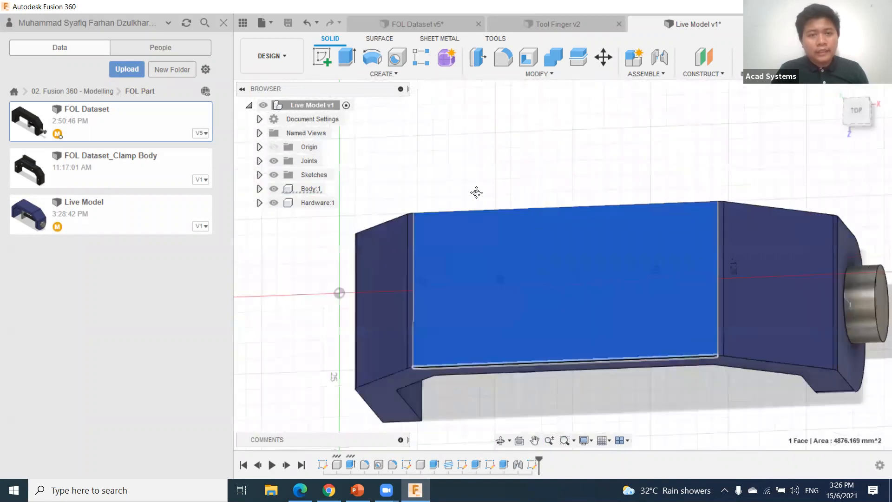
# Step: Sketch two separate two-point rectangles on the body's top face, one towards each end and inside the face's edges
pyautogui.click(348, 58)
pyautogui.click(366, 164)
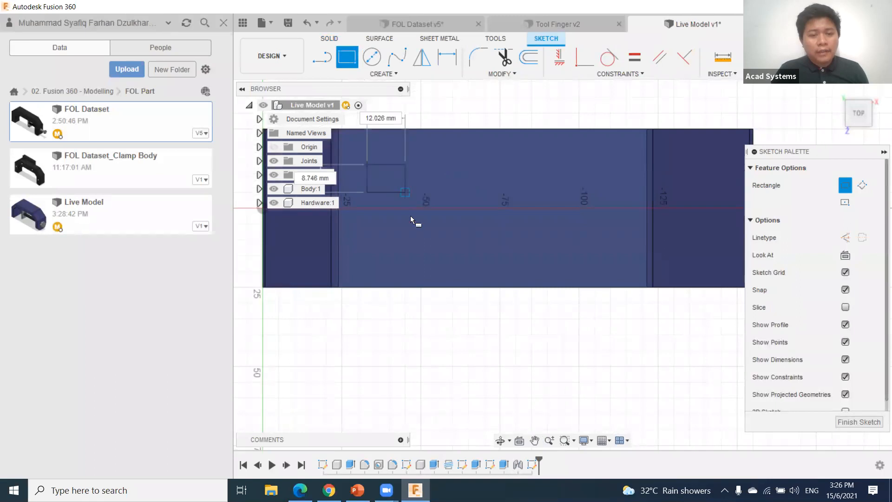
pyautogui.click(412, 250)
pyautogui.click(549, 164)
pyautogui.click(610, 251)
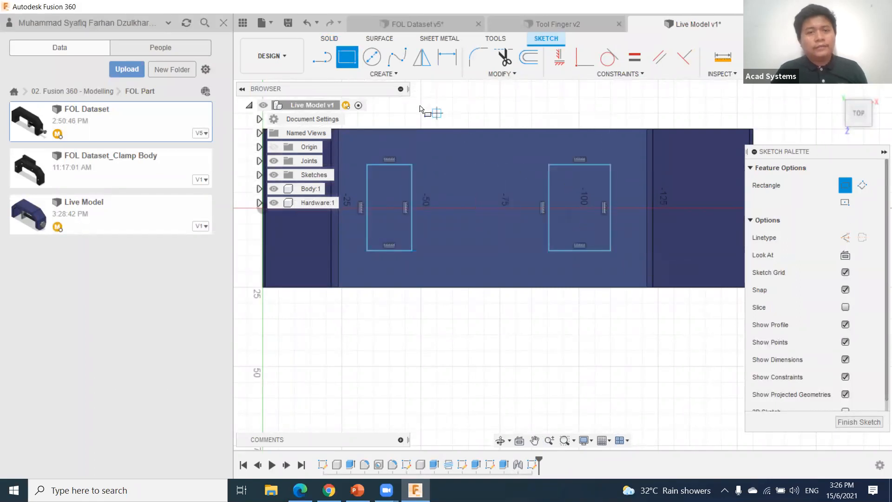
# Step: Extrude both rectangles 15 mm upward from the top face, joining them to the Body
pyautogui.click(330, 39)
pyautogui.click(347, 58)
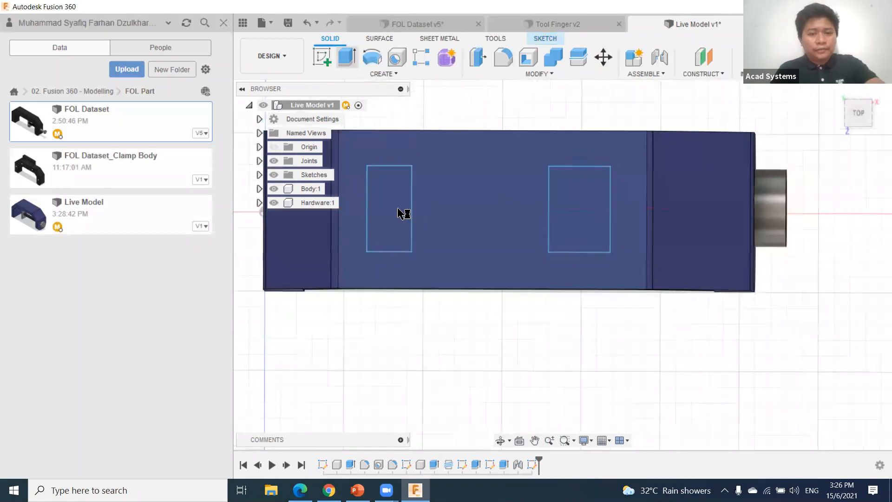
pyautogui.click(399, 201)
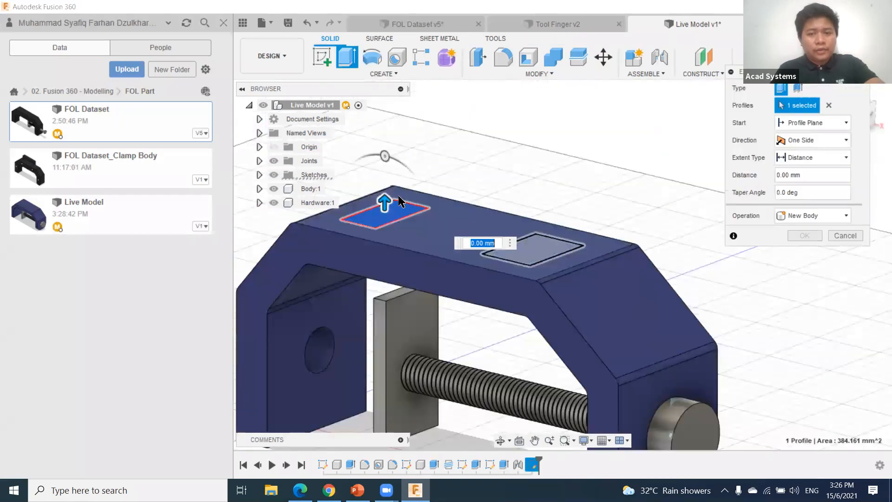
pyautogui.click(534, 244)
pyautogui.moveTo(540, 212); pyautogui.dragTo(533, 194)
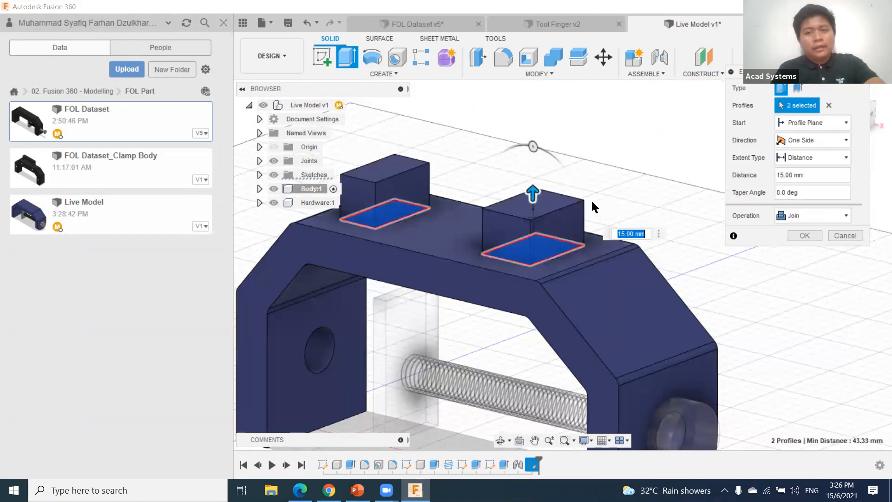
pyautogui.click(799, 235)
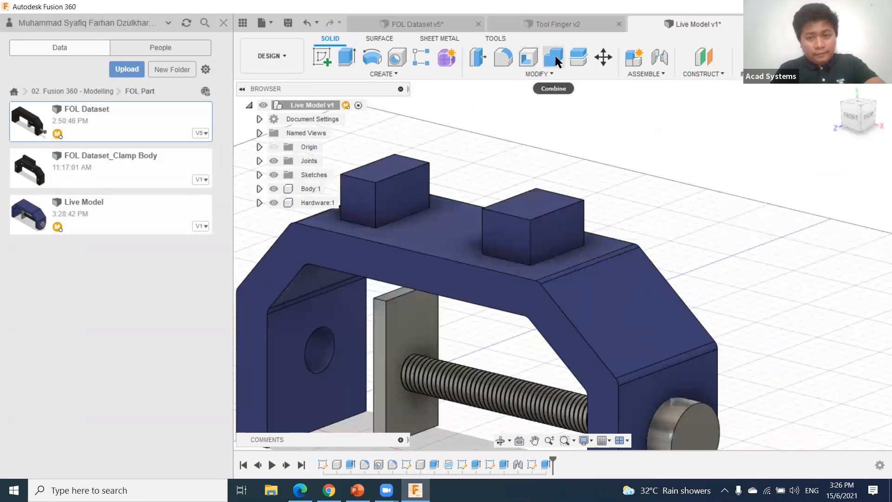
# Step: Fillet the eight base edges of the two raised blocks with a constant 3 mm radius
pyautogui.click(504, 57)
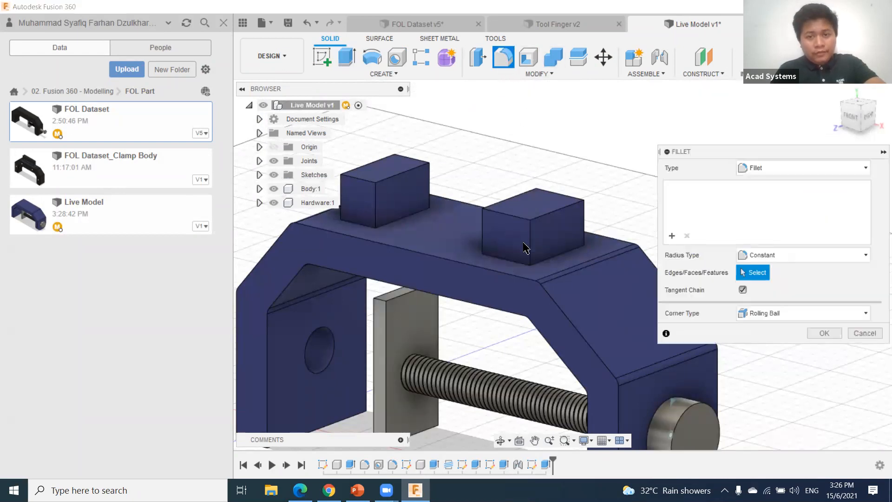
pyautogui.click(547, 259)
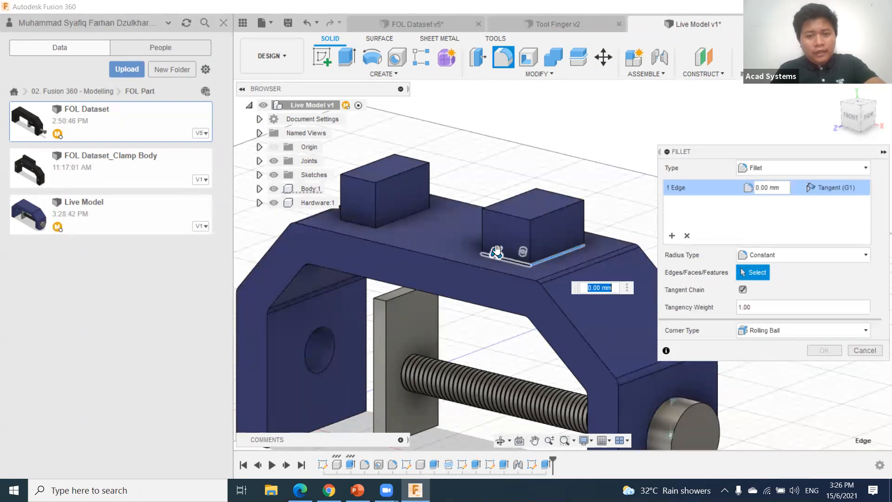
pyautogui.click(566, 240)
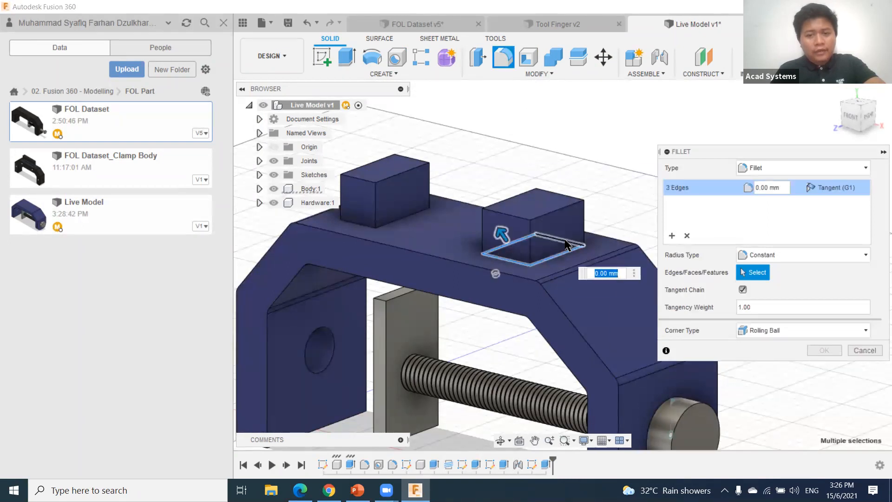
pyautogui.click(565, 240)
pyautogui.click(401, 219)
pyautogui.click(363, 225)
pyautogui.click(360, 214)
pyautogui.click(413, 205)
pyautogui.moveTo(781, 188); pyautogui.dragTo(729, 188)
pyautogui.write('3')
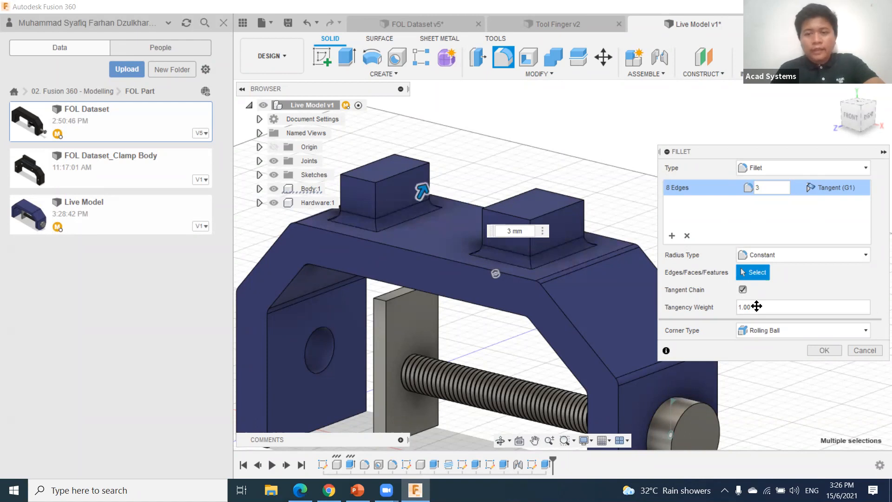
pyautogui.click(825, 350)
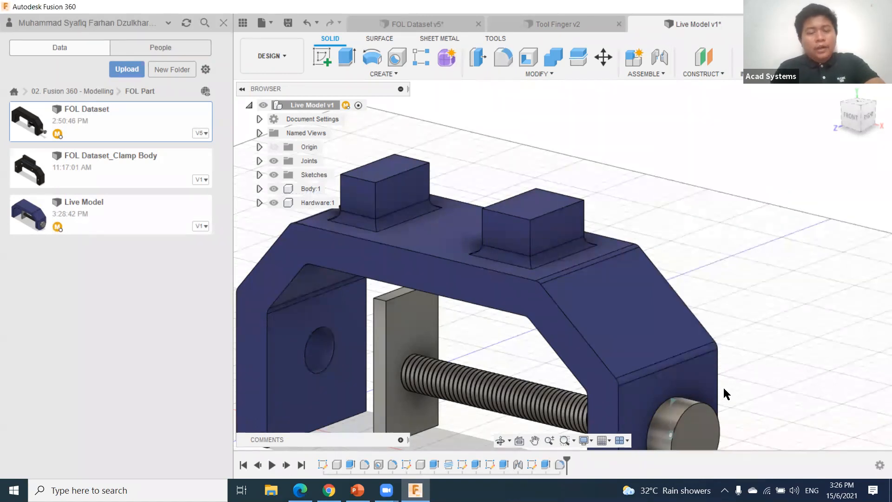
# Step: Save a new version with the description Upgraded Model, and open the version history of Live Model
pyautogui.scroll(-4, 581, 409)
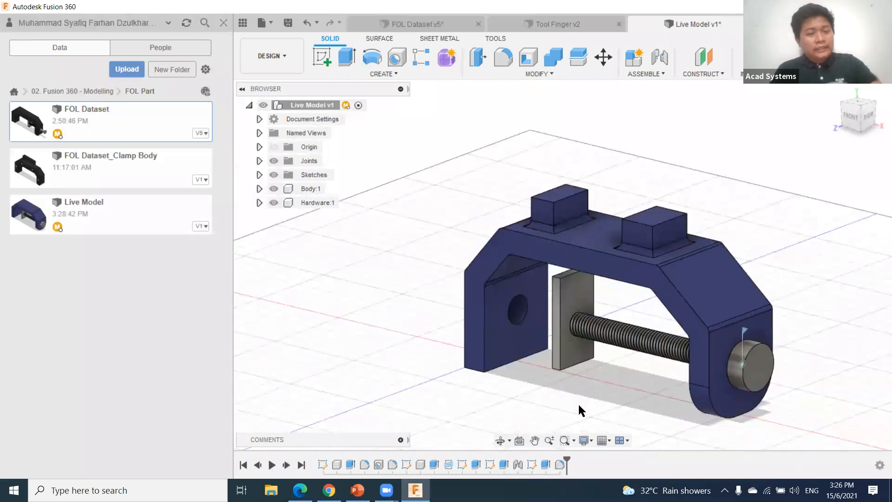
pyautogui.click(288, 23)
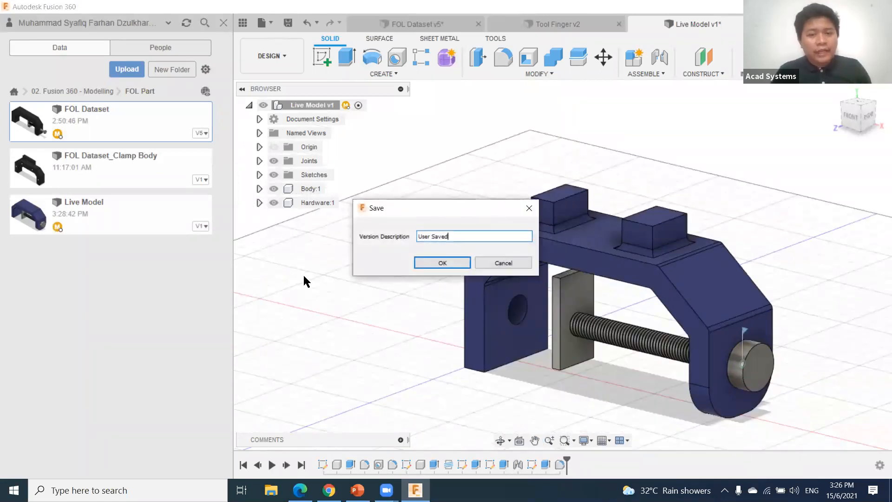
pyautogui.moveTo(439, 208); pyautogui.dragTo(377, 272)
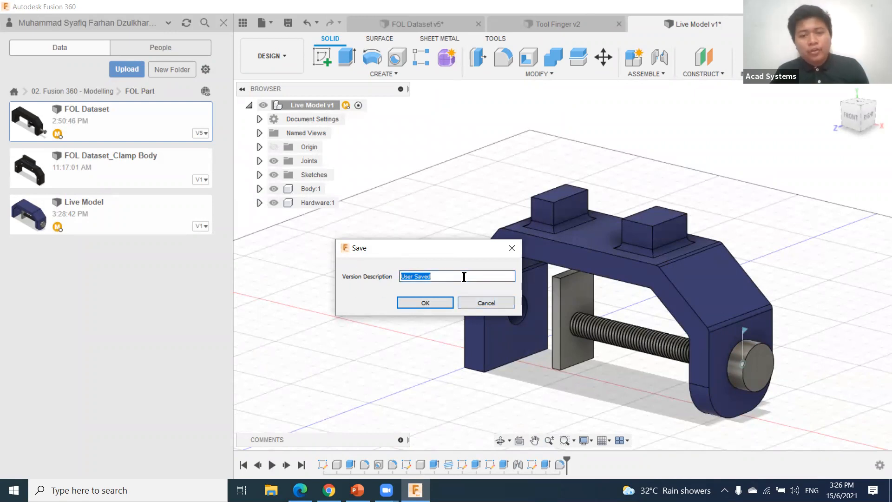
pyautogui.write('U')
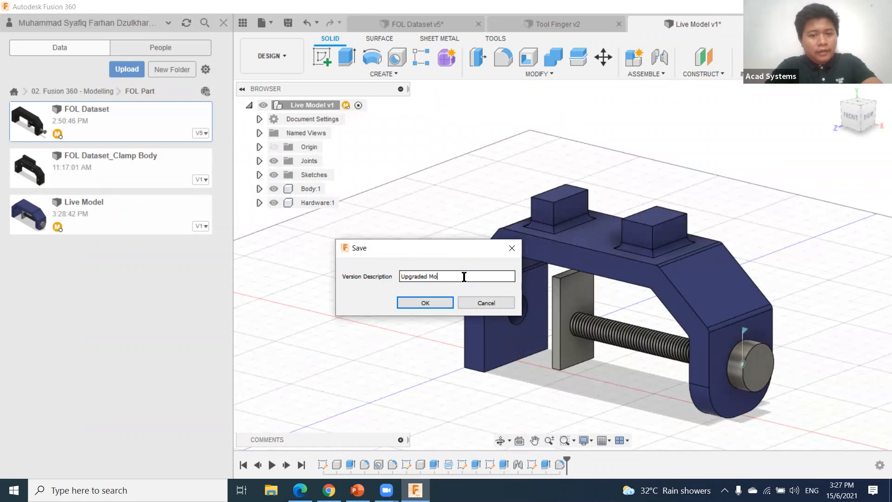
pyautogui.click(434, 301)
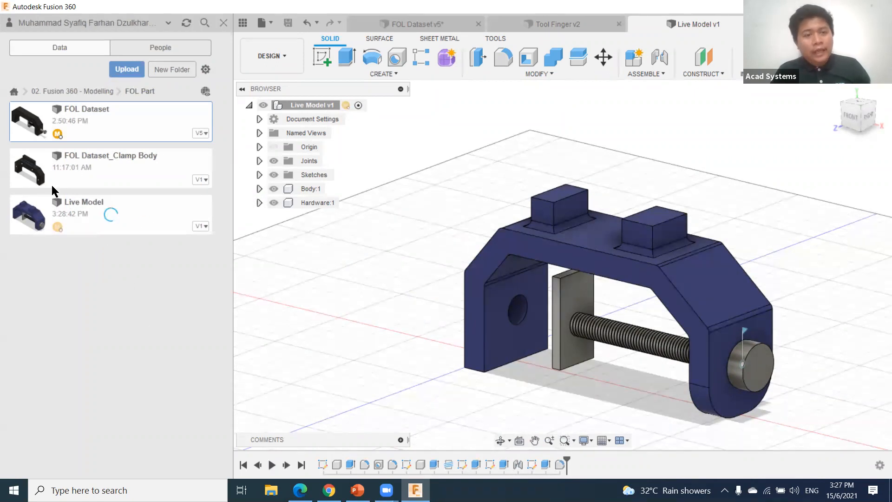
pyautogui.click(203, 230)
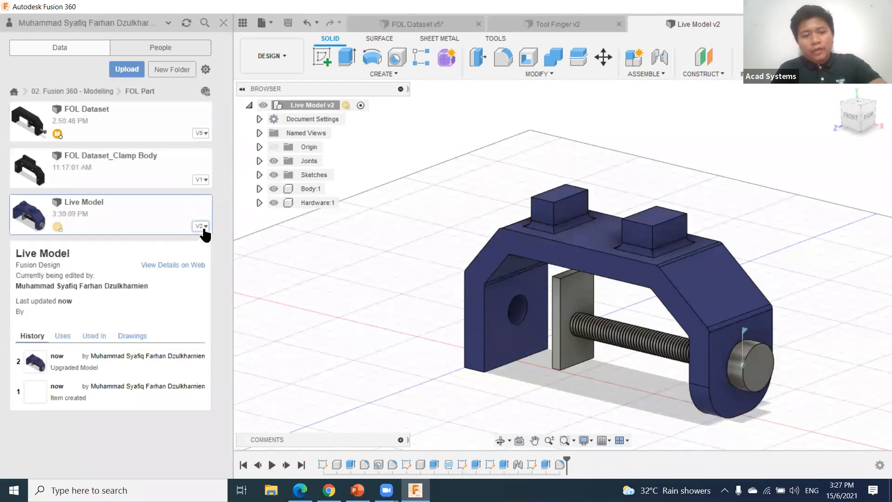
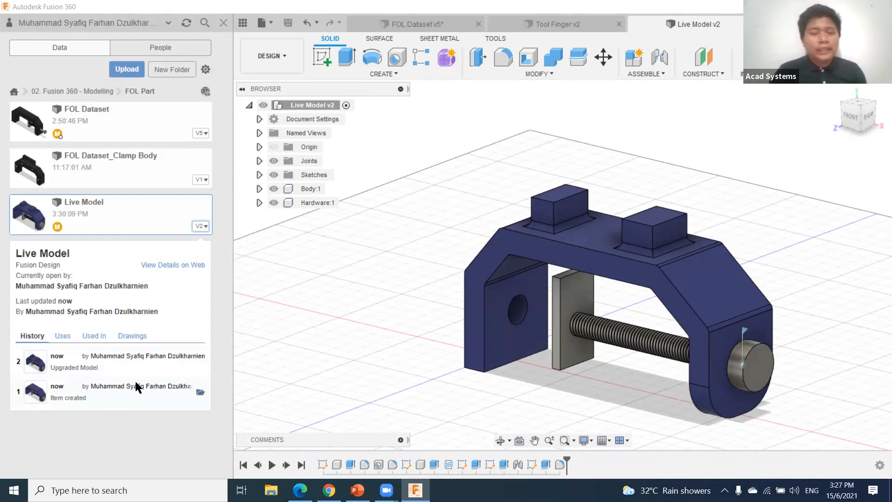
pyautogui.click(448, 40)
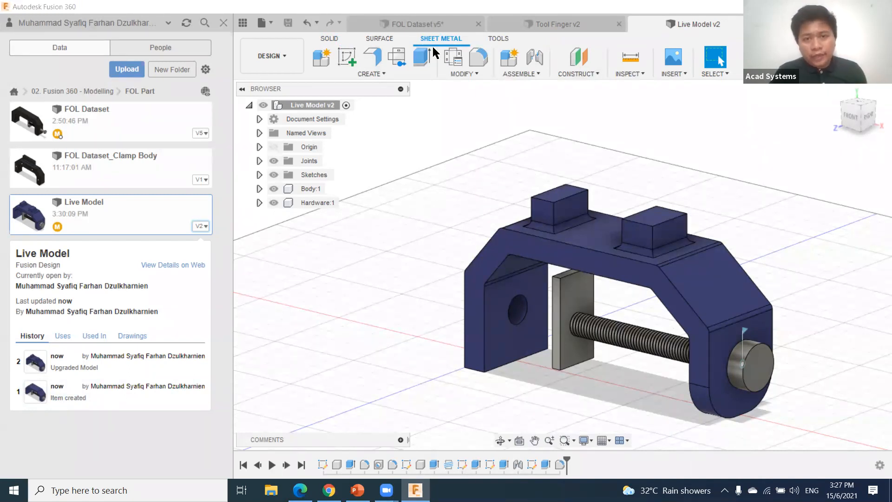
pyautogui.click(382, 39)
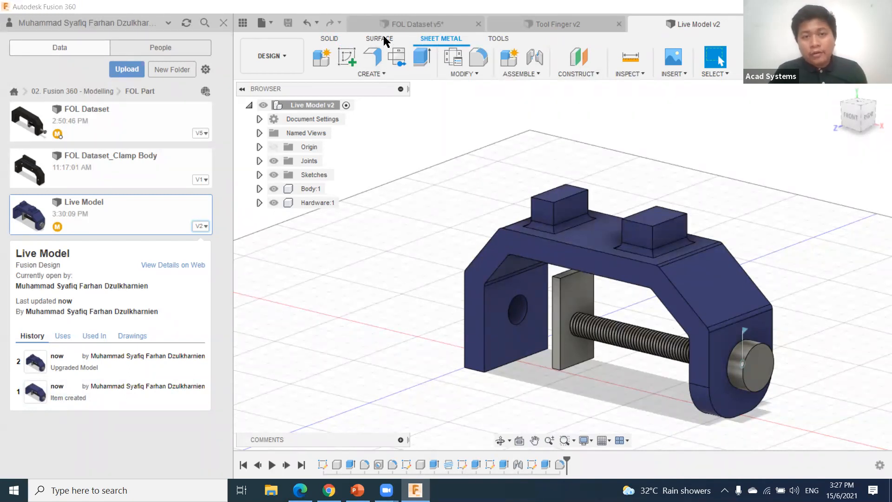
pyautogui.click(330, 38)
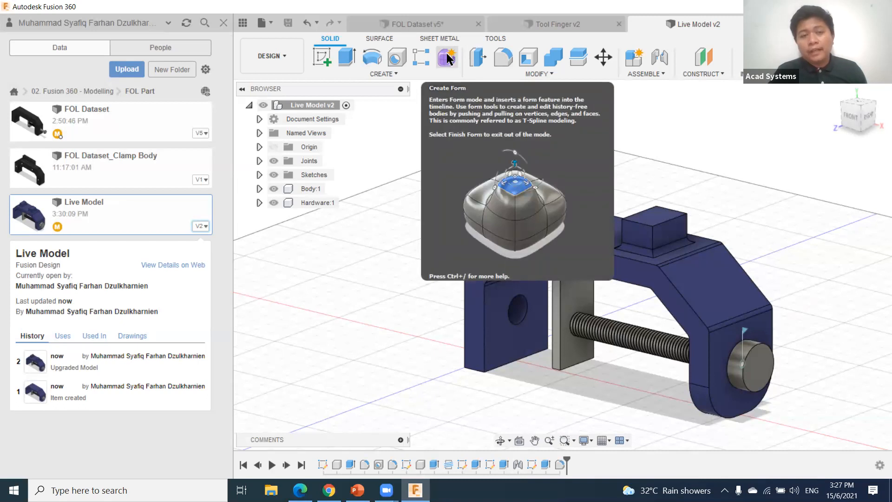
pyautogui.click(288, 62)
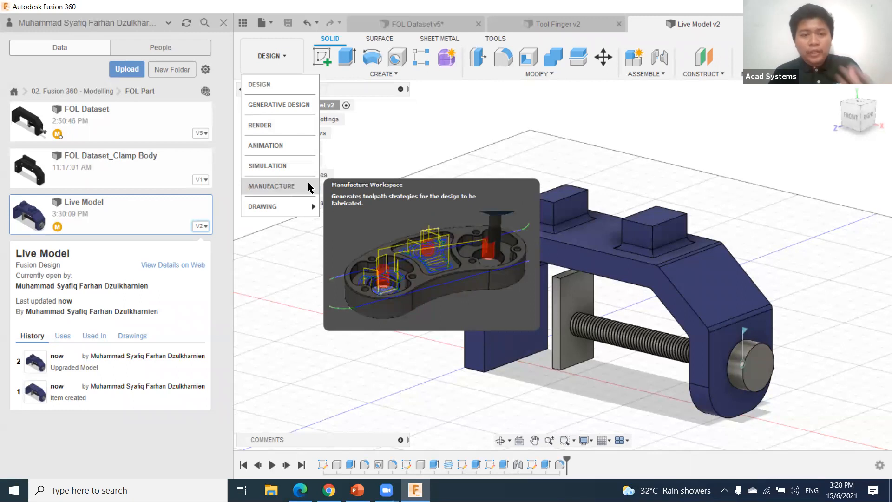
# Step: Create a new full-assembly drawing from the design, from scratch, with ISO standard, mm units and an A3 (420mm x 297mm) sheet
pyautogui.moveTo(305, 209)
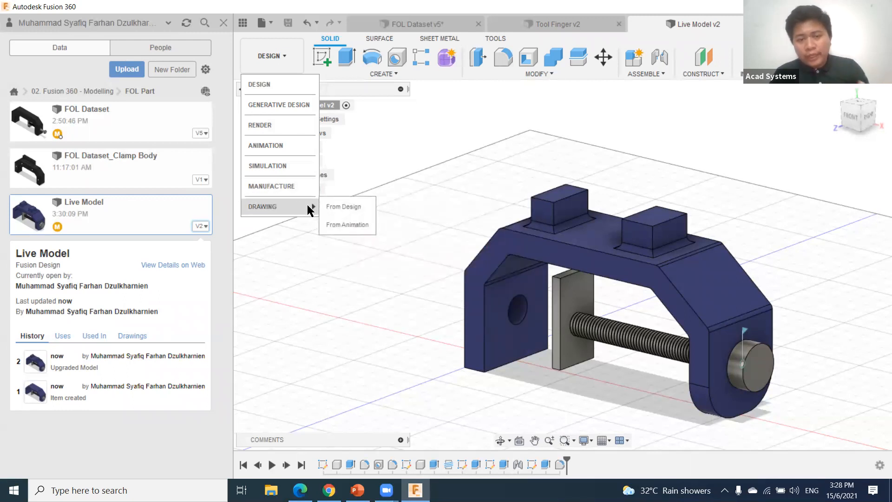
pyautogui.click(344, 208)
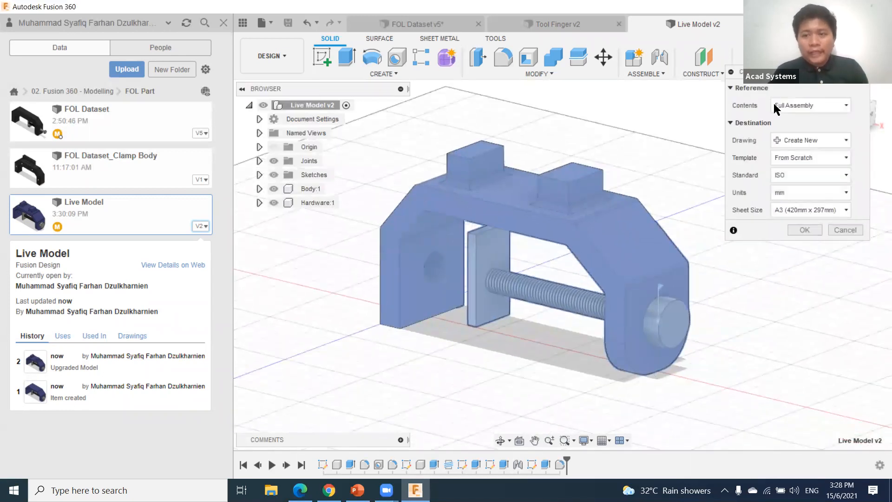
pyautogui.click(802, 230)
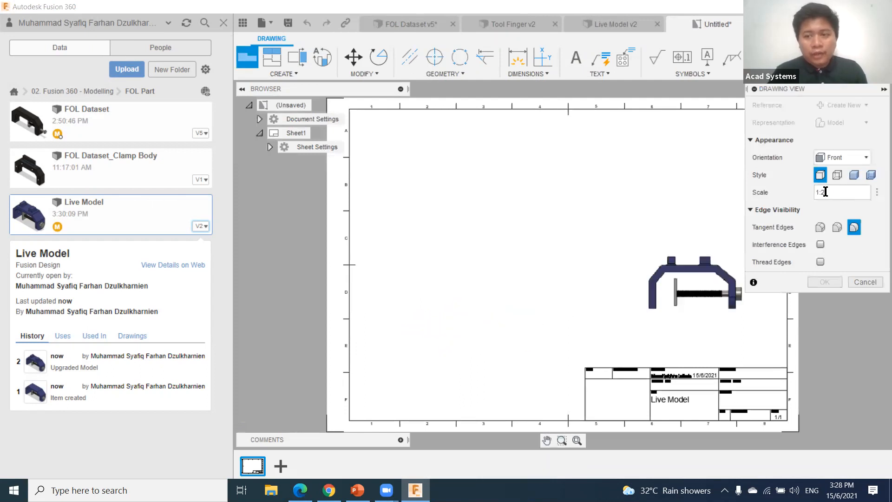
# Step: Place a front base view of the clamp at 1:1 scale in the lower-left area of the sheet
pyautogui.moveTo(830, 192); pyautogui.dragTo(824, 192)
pyautogui.write('1')
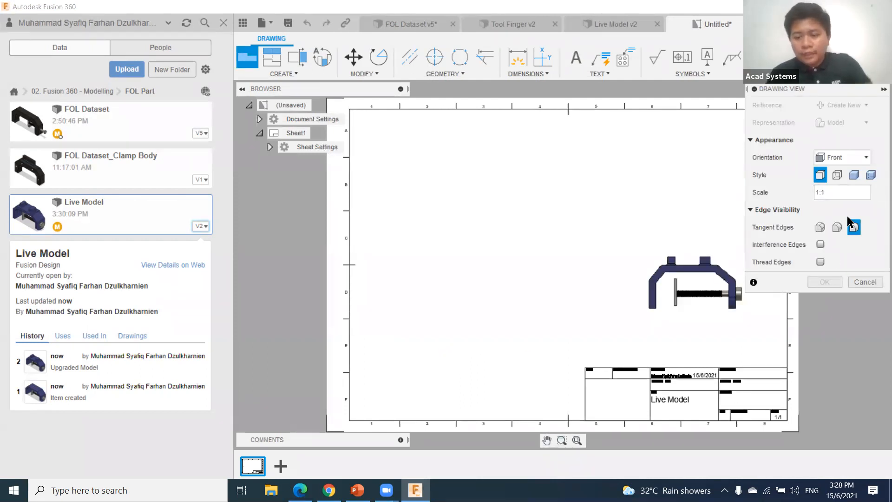
pyautogui.click(482, 320)
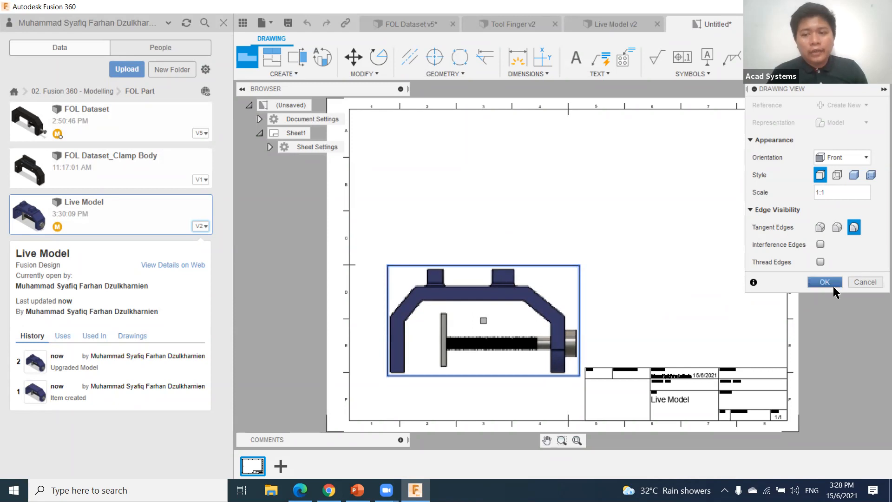
pyautogui.click(825, 282)
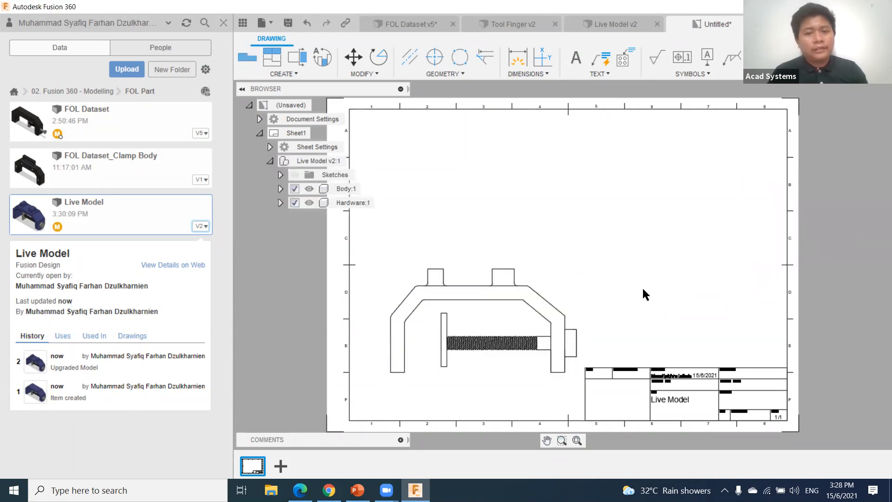
# Step: Project two views from the front view, one directly above it and one to its right
pyautogui.click(273, 77)
pyautogui.click(464, 293)
pyautogui.click(469, 201)
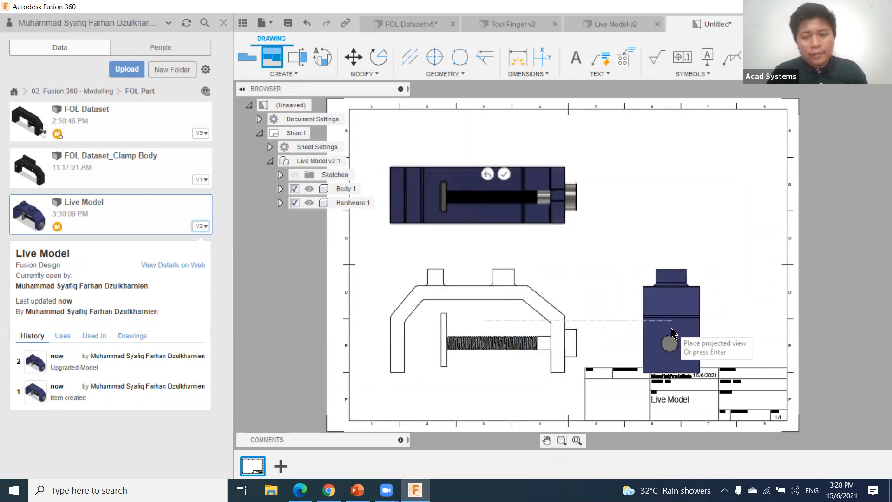
pyautogui.click(670, 327)
pyautogui.click(707, 307)
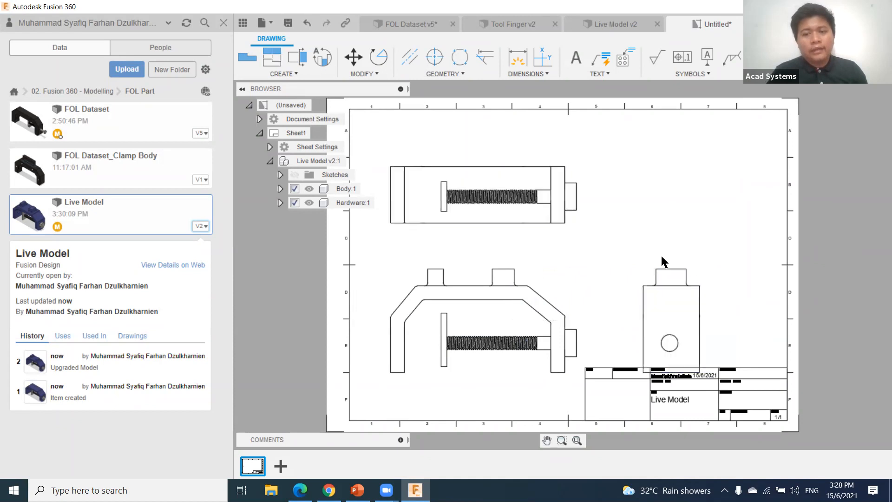
# Step: Move the front view upward to clear the title block, and shift the projected side view slightly further right
pyautogui.click(534, 267)
pyautogui.moveTo(534, 266); pyautogui.dragTo(537, 240)
pyautogui.moveTo(705, 263); pyautogui.dragTo(719, 263)
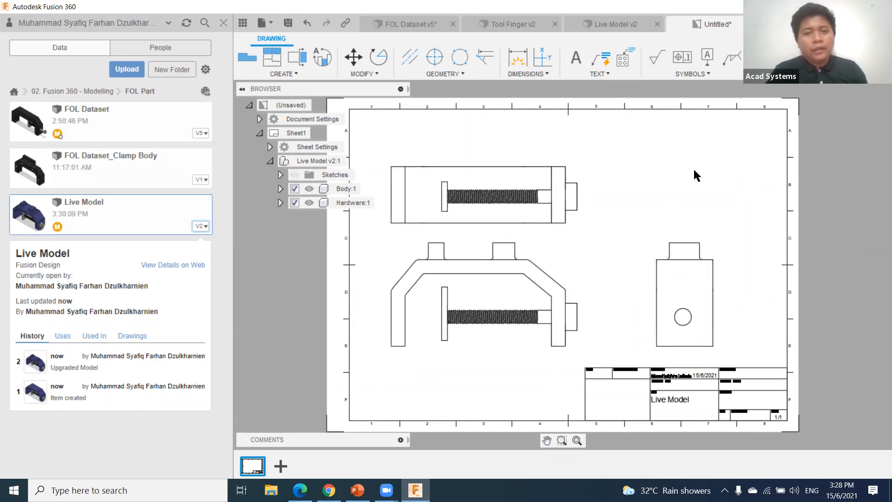
# Step: Place a new SW Isometric base view of the clamp at 1:2 scale in shaded style, above the side view
pyautogui.click(247, 57)
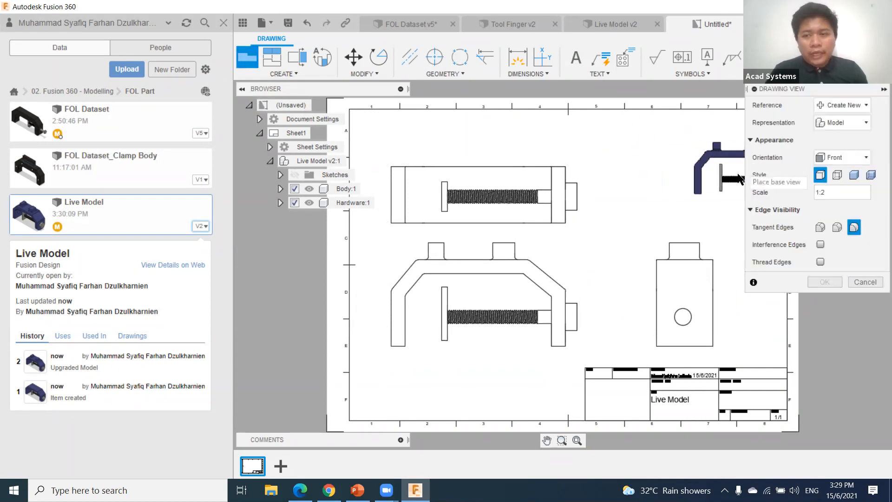
pyautogui.click(864, 158)
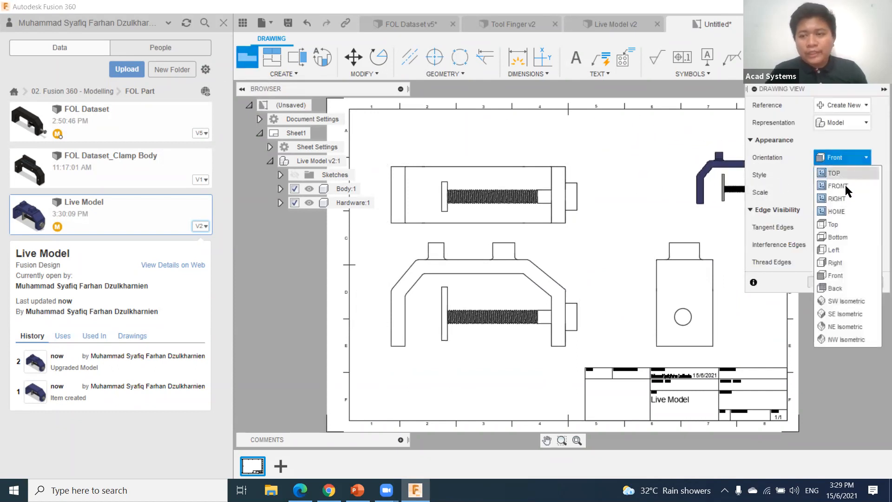
pyautogui.click(835, 200)
pyautogui.click(863, 161)
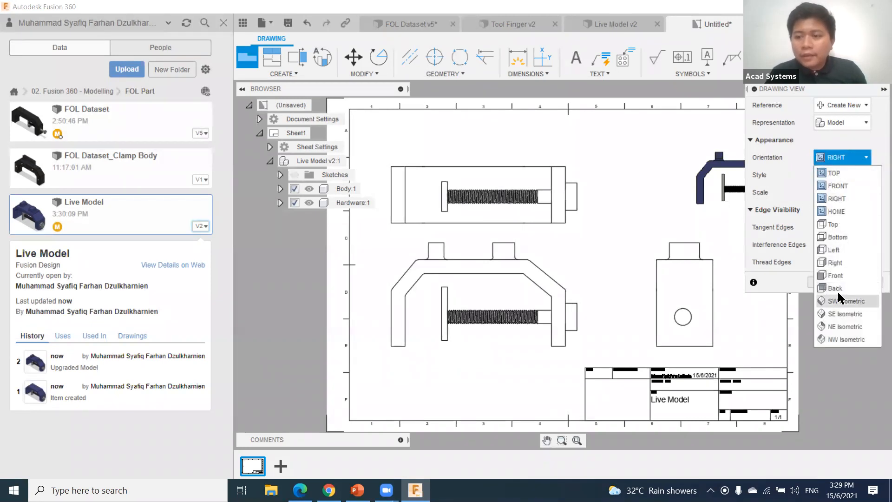
pyautogui.click(835, 275)
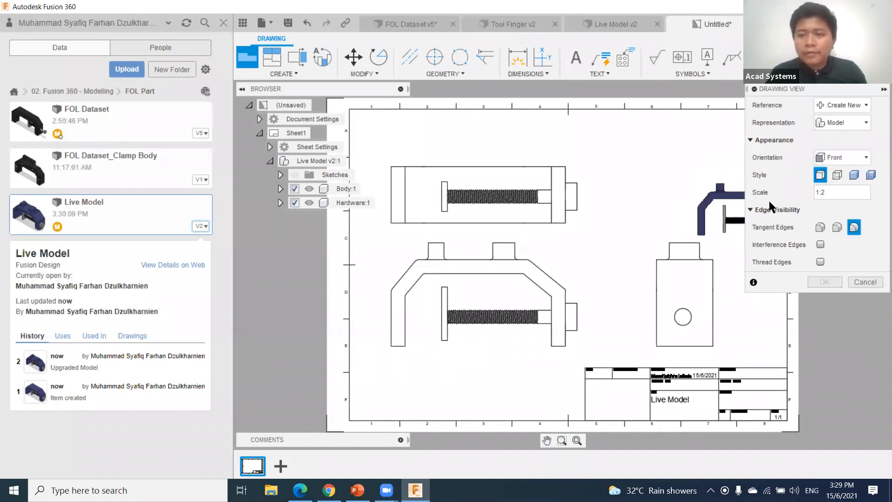
pyautogui.click(863, 159)
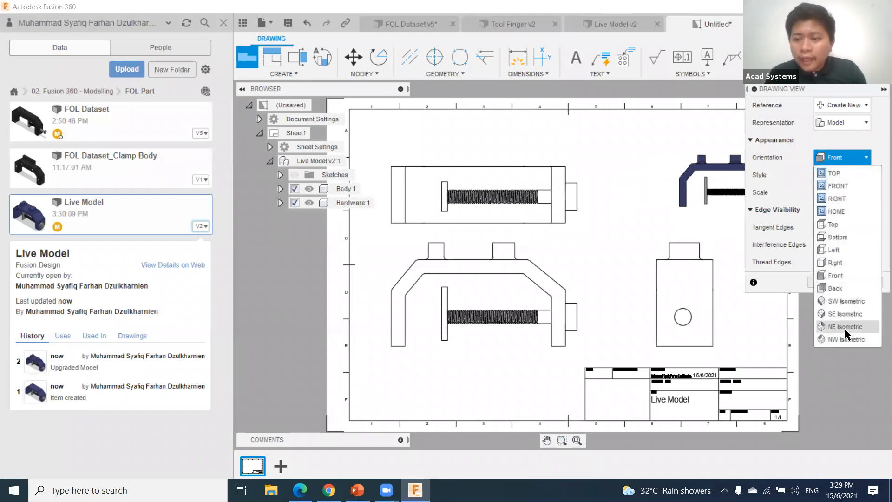
pyautogui.click(771, 251)
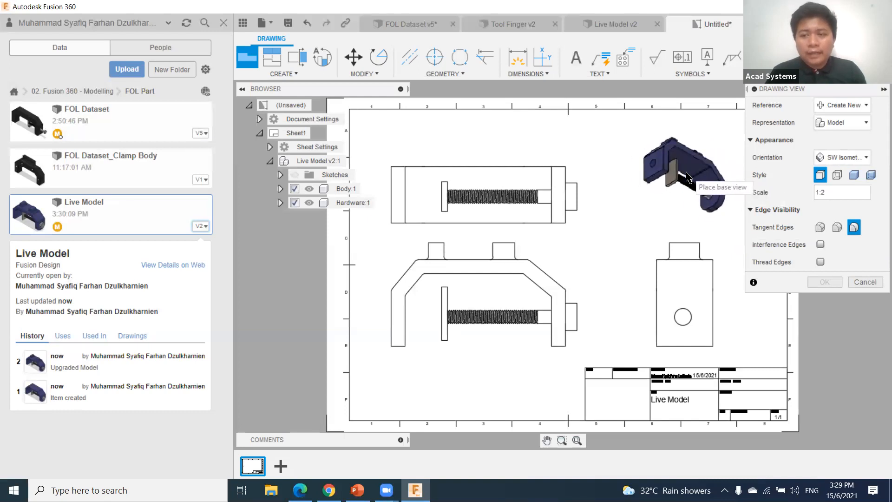
pyautogui.click(854, 178)
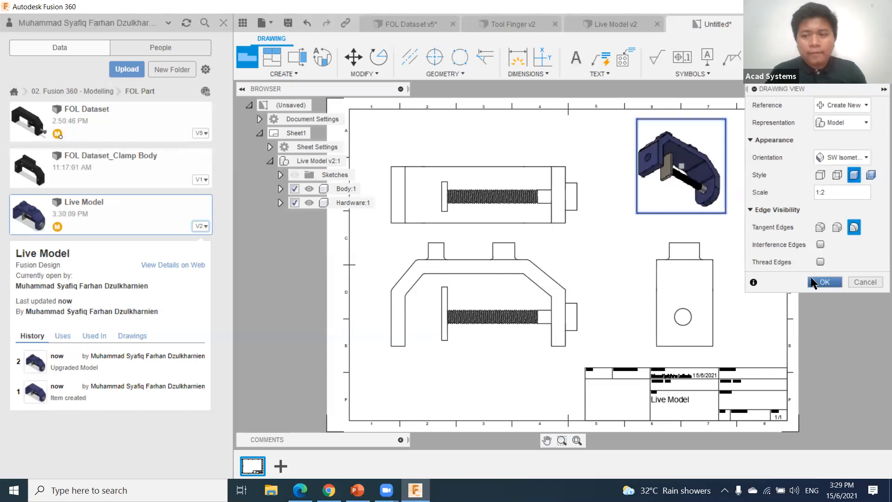
pyautogui.click(822, 282)
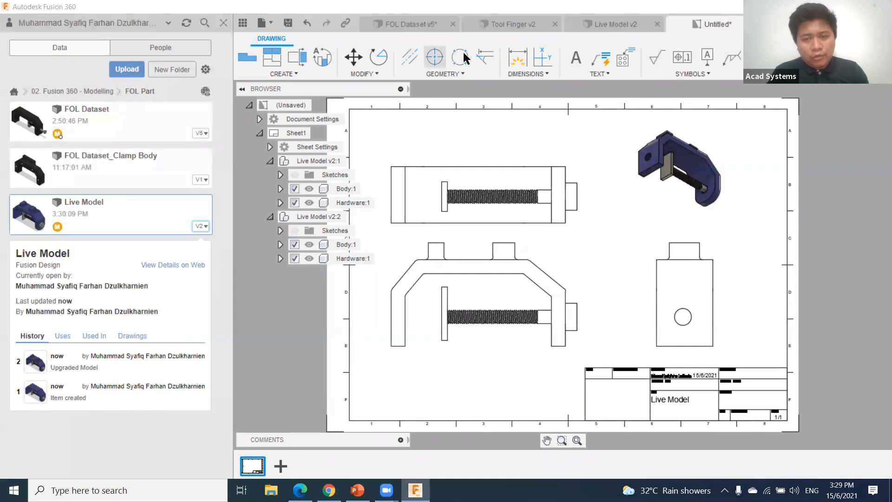
# Step: Dimension the front view's overall body width between its two outer vertical edges, placing the dimension below the view
pyautogui.click(518, 59)
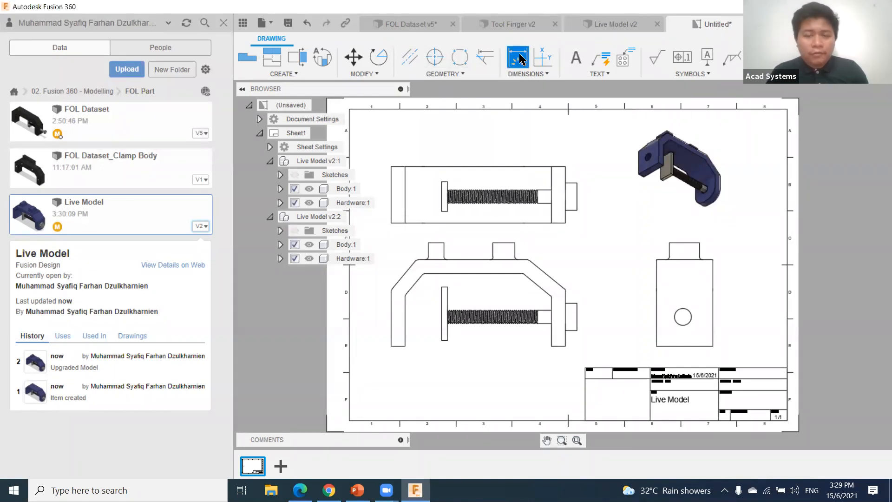
pyautogui.click(392, 331)
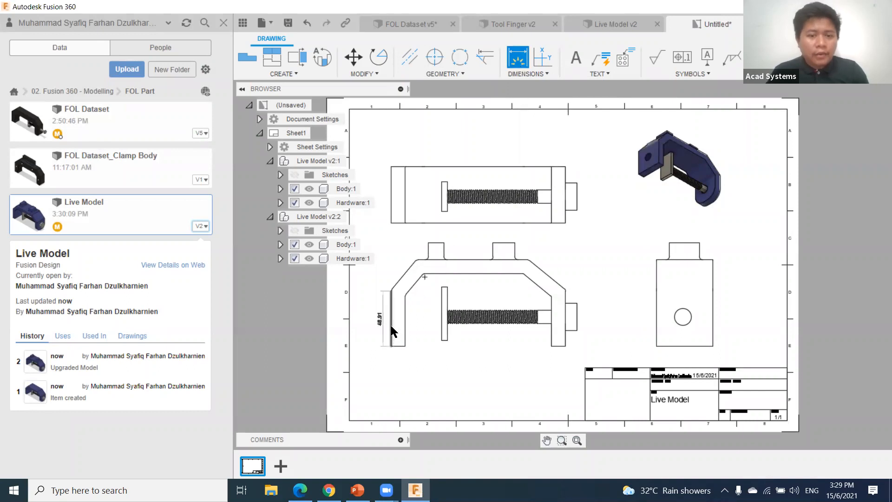
pyautogui.click(565, 312)
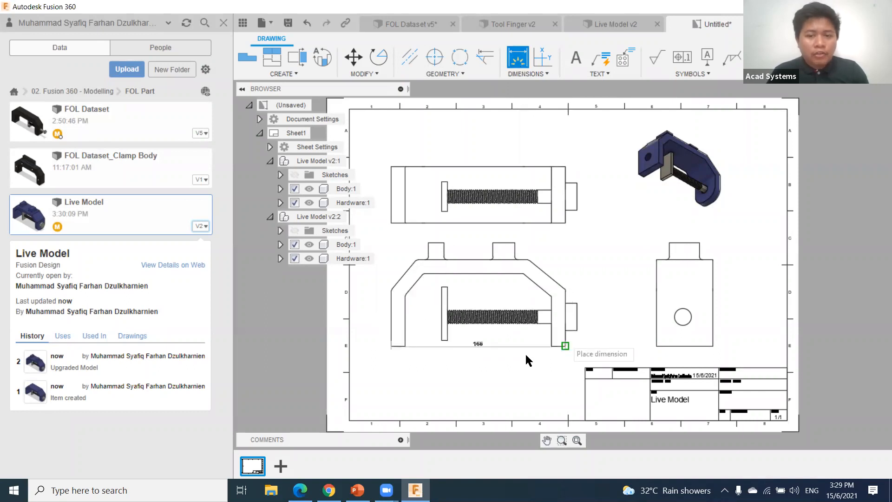
pyautogui.click(508, 361)
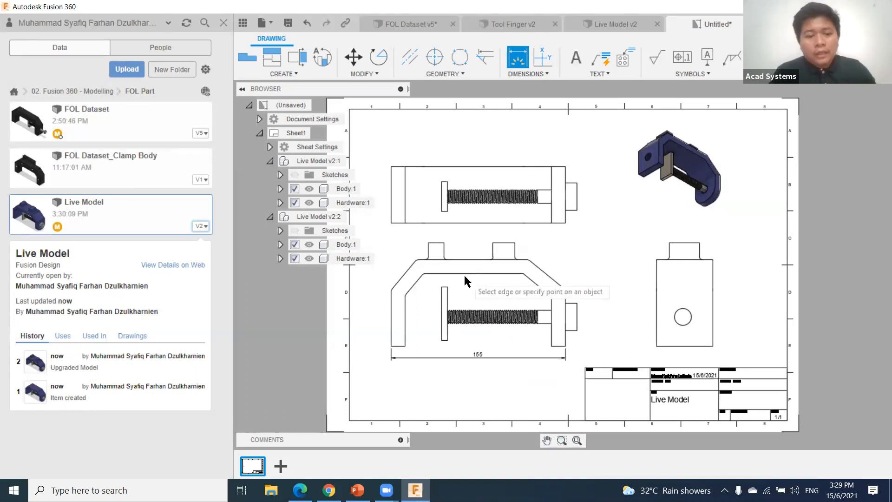
pyautogui.press('Escape')
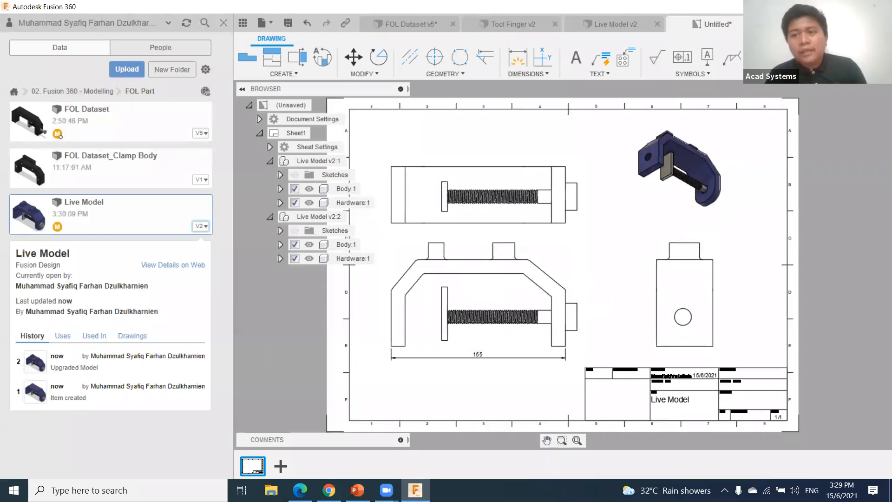
# Step: Add an automatic first-level parts list from the isometric view, placing it below the front view beside the title block
pyautogui.click(804, 60)
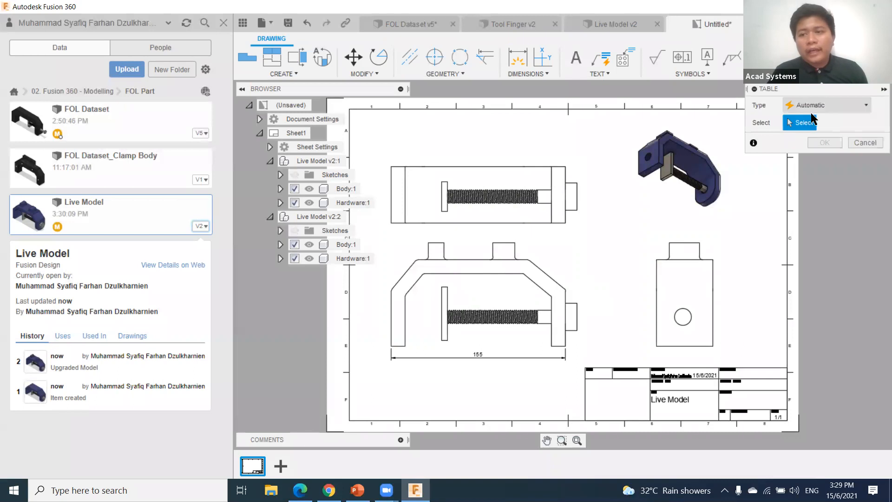
pyautogui.click(706, 180)
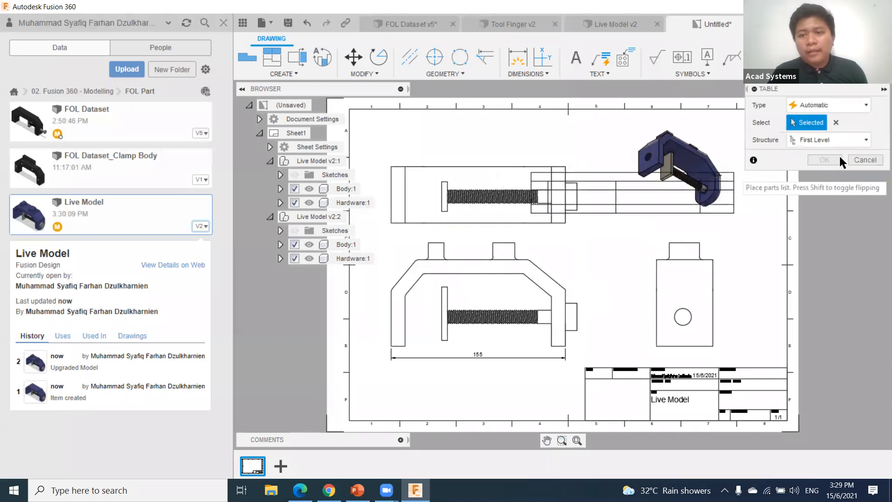
pyautogui.moveTo(818, 283); pyautogui.dragTo(783, 277, button='middle')
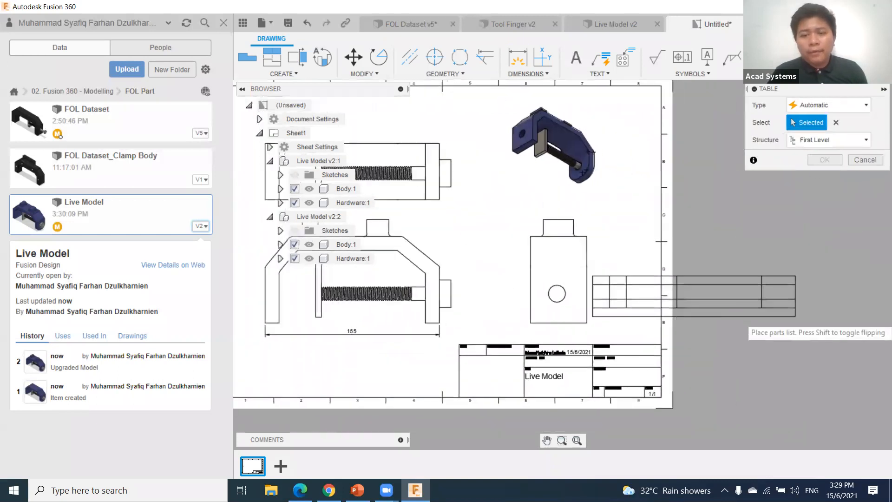
pyautogui.moveTo(526, 386); pyautogui.dragTo(621, 321, button='middle')
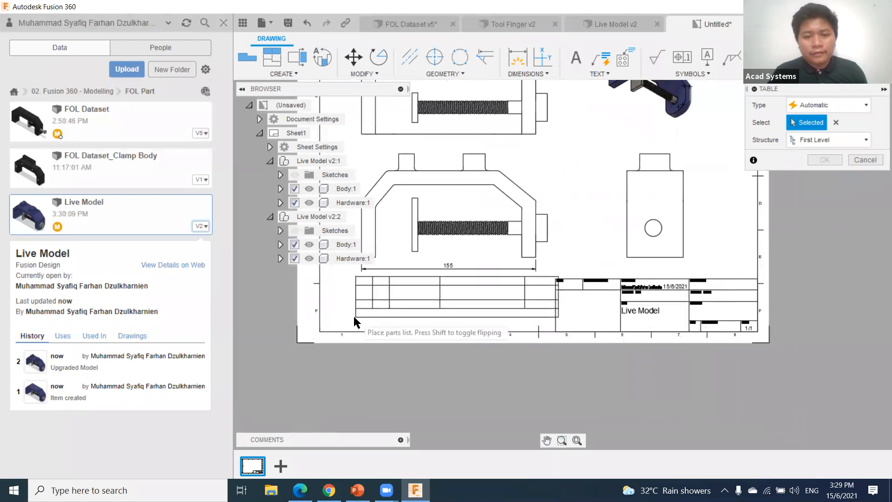
pyautogui.click(343, 322)
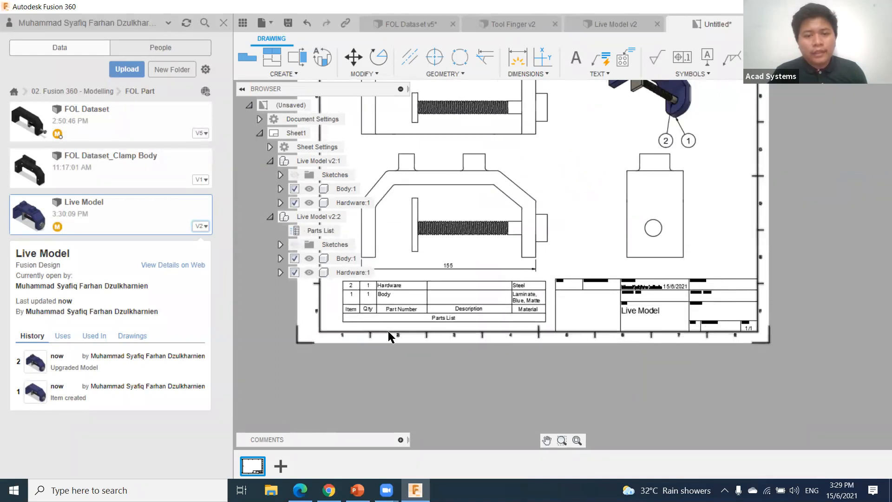
pyautogui.scroll(2, 405, 334)
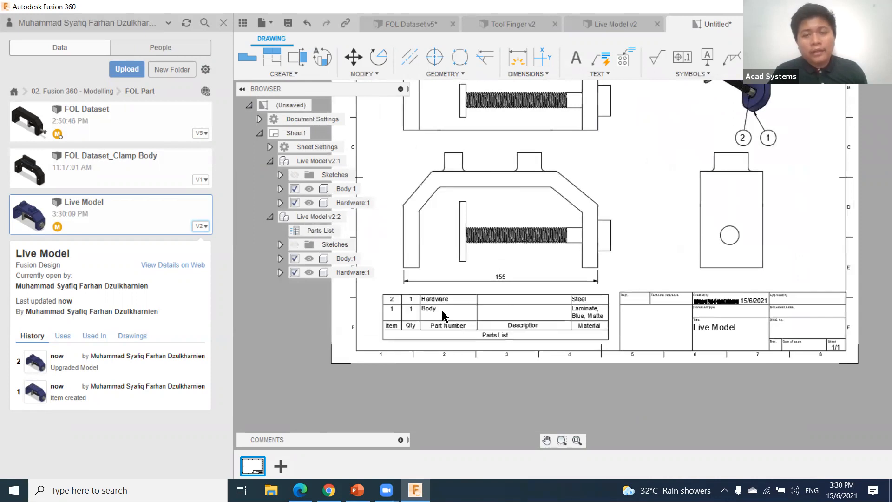
pyautogui.scroll(2, 548, 283)
pyautogui.scroll(-2, 553, 283)
pyautogui.moveTo(593, 276); pyautogui.dragTo(586, 302, button='middle')
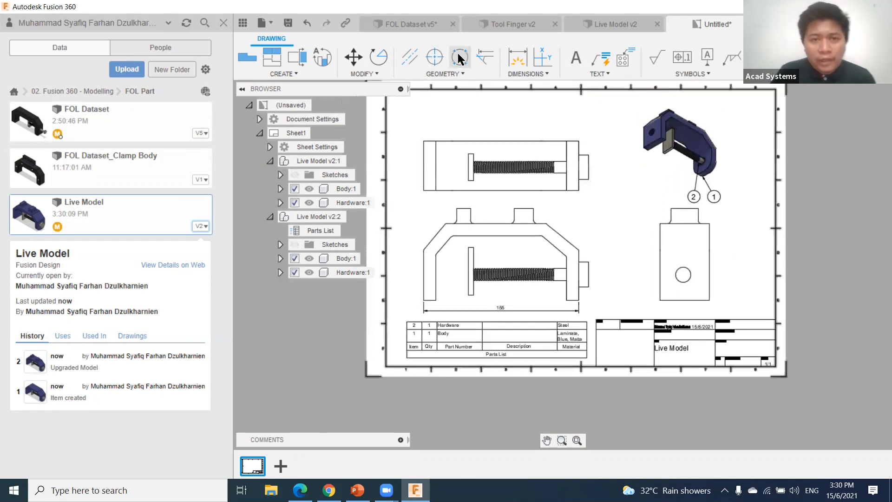
# Step: Switch to the Tool Finger design and examine its assembly, particularly the cylindrical rod at the rear of the finger
pyautogui.click(611, 24)
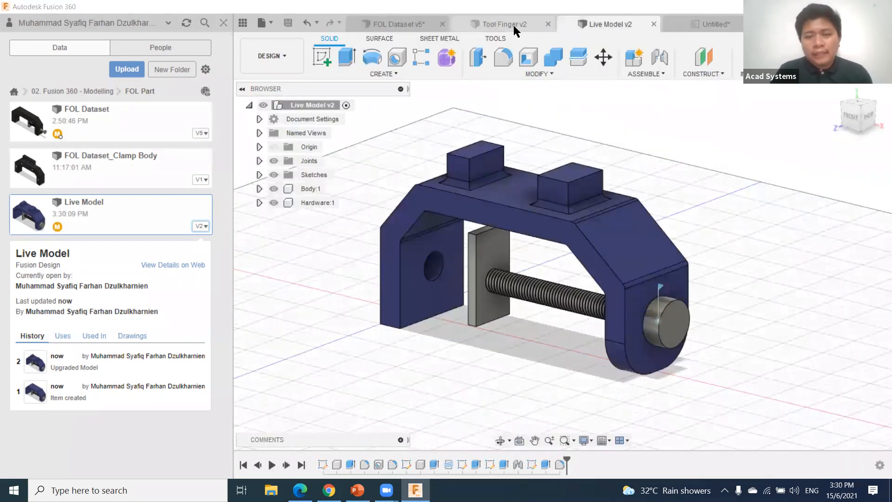
pyautogui.click(514, 25)
pyautogui.moveTo(679, 271); pyautogui.dragTo(678, 232, button='middle')
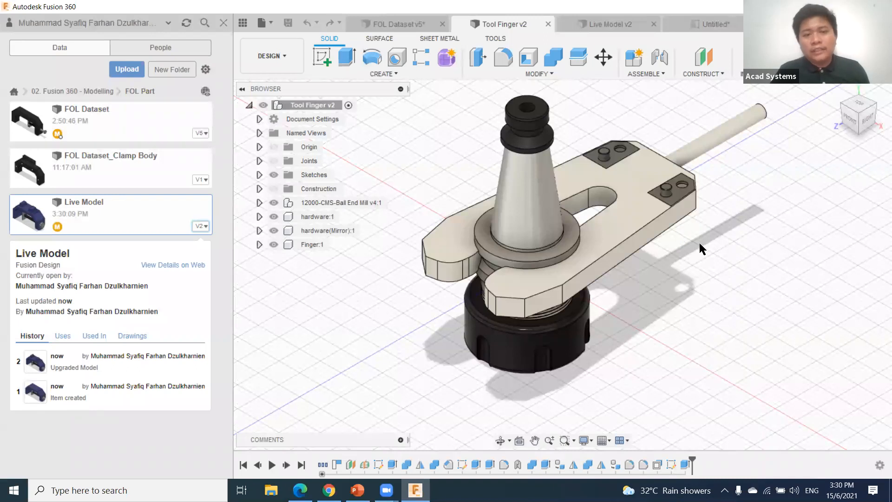
pyautogui.moveTo(699, 243); pyautogui.dragTo(687, 248, button='middle')
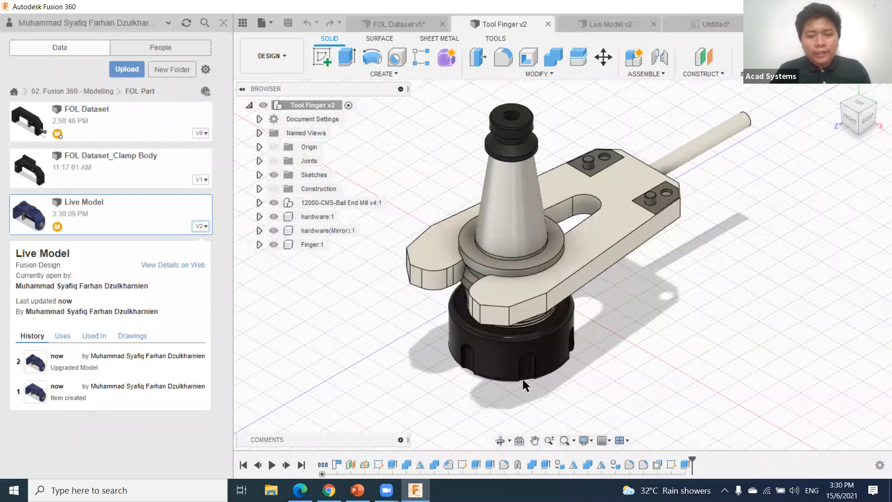
pyautogui.scroll(-2, 693, 261)
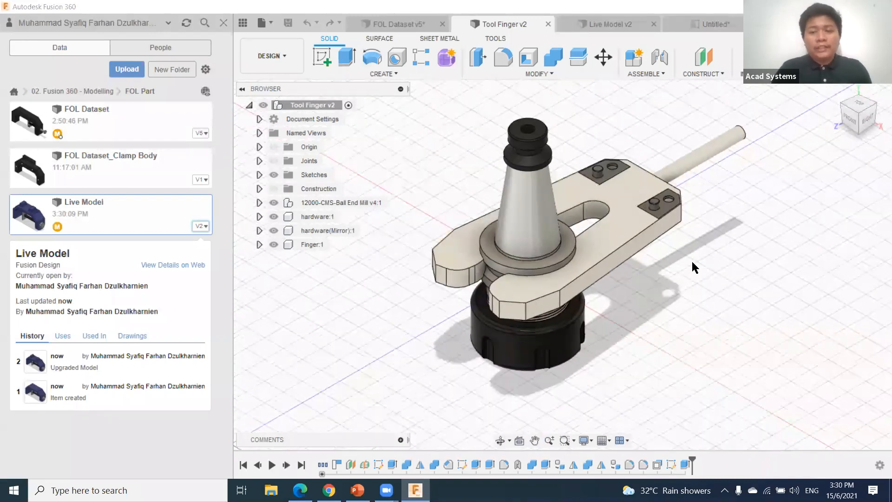
pyautogui.scroll(4, 670, 250)
pyautogui.moveTo(684, 148); pyautogui.dragTo(662, 195, button='middle')
pyautogui.click(662, 195)
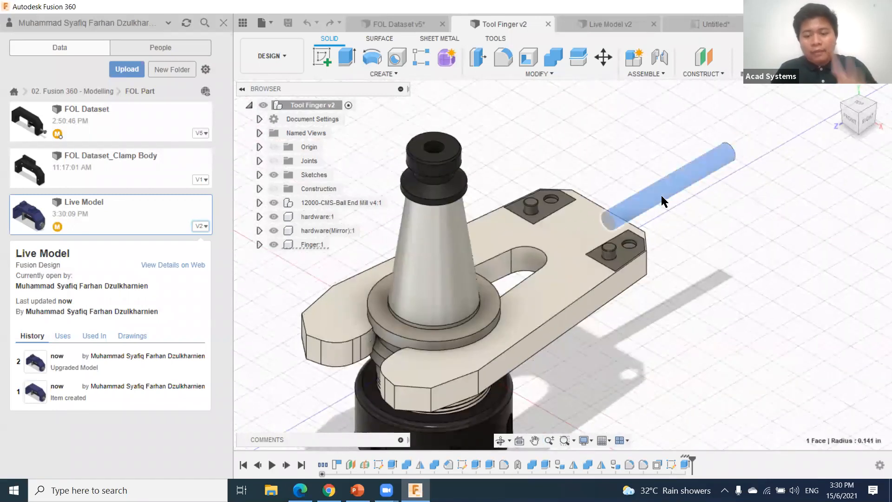
pyautogui.click(668, 186)
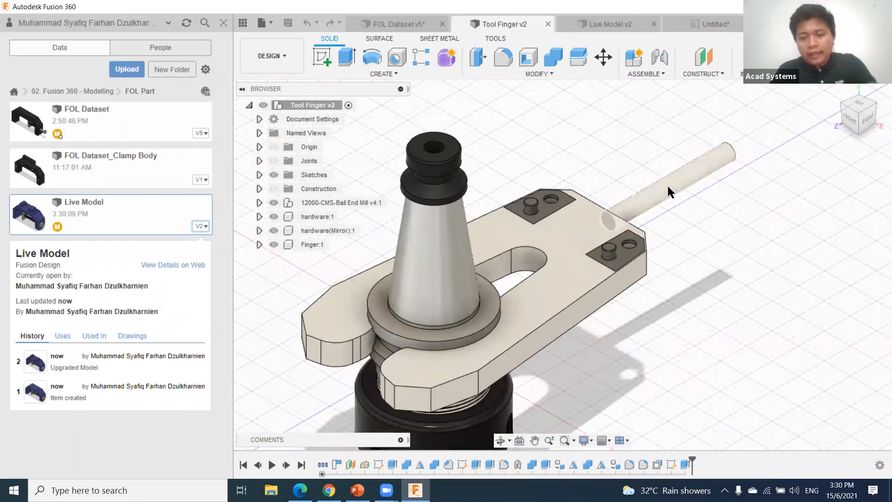
# Step: Delete the cylindrical rod's face at the rear of the finger
pyautogui.click(668, 186)
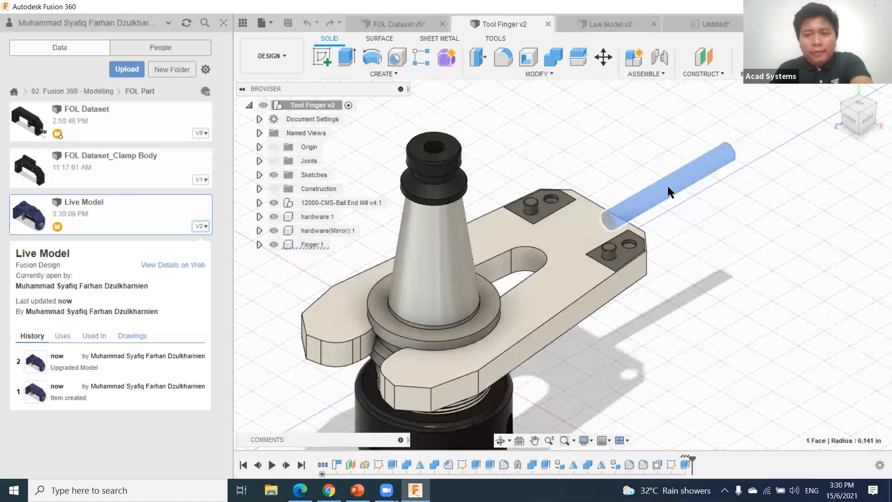
pyautogui.press('Delete')
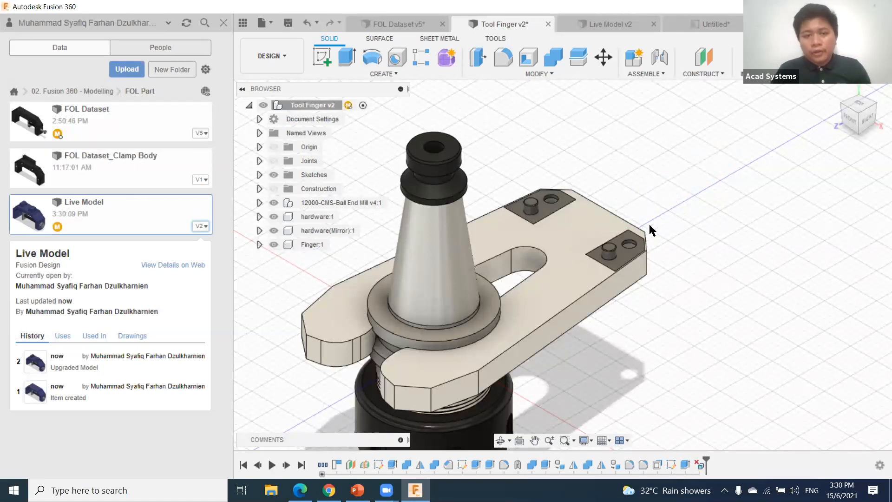
# Step: Try deleting the open hole's faces in the mirrored hardware plate and the finger beneath it, and undo that deletion
pyautogui.scroll(5, 651, 229)
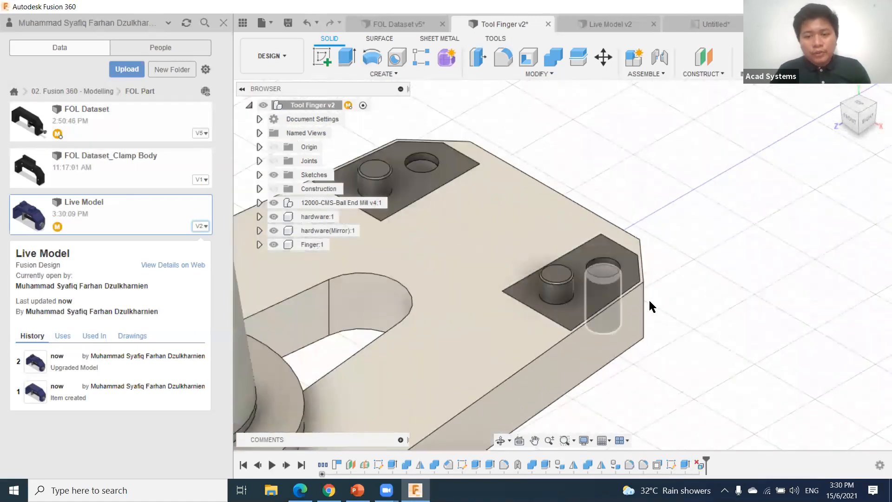
pyautogui.scroll(3, 601, 267)
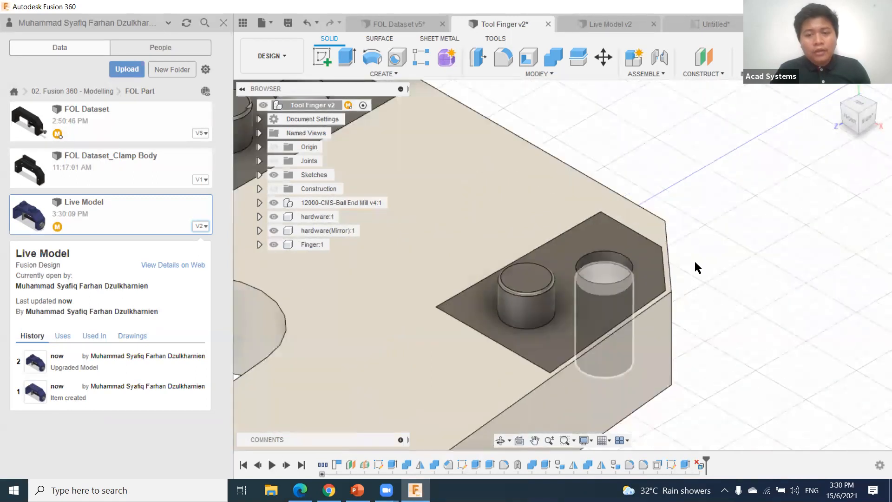
pyautogui.click(619, 263)
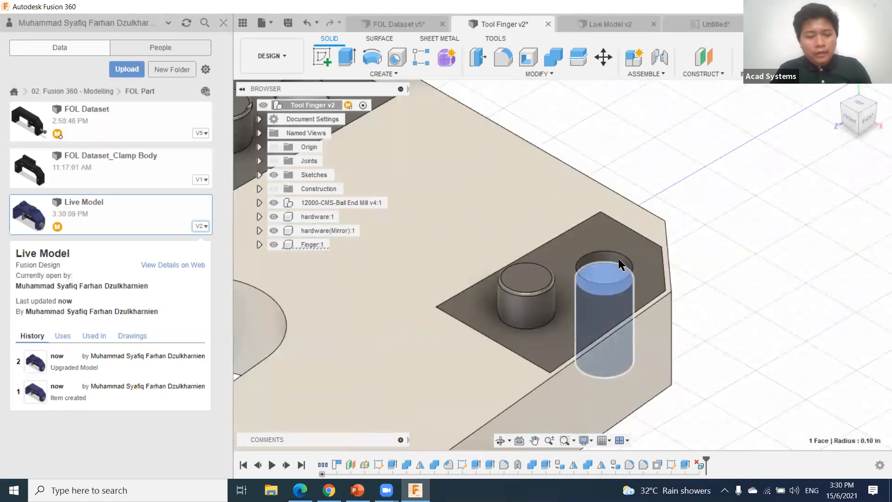
pyautogui.click(633, 261)
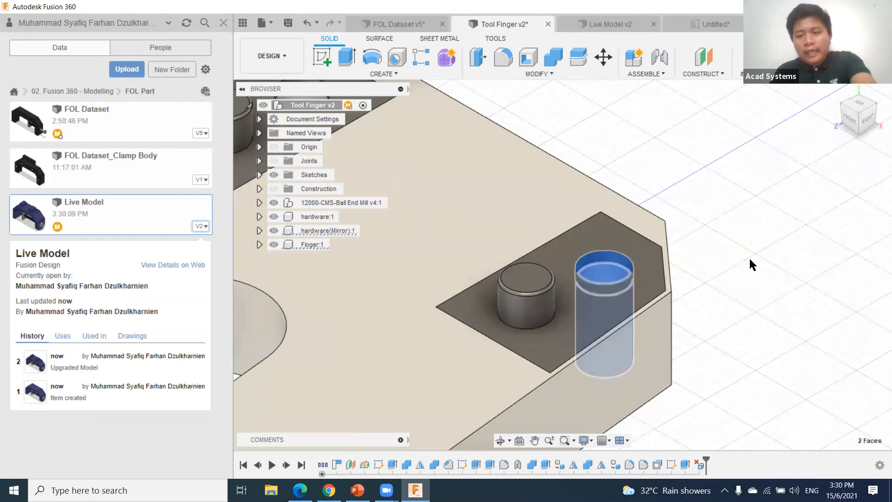
pyautogui.press('Delete')
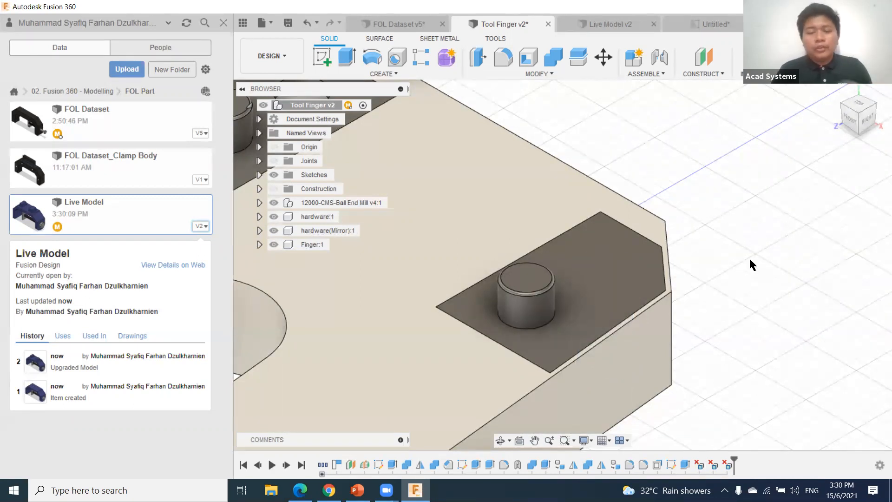
pyautogui.scroll(-6, 741, 298)
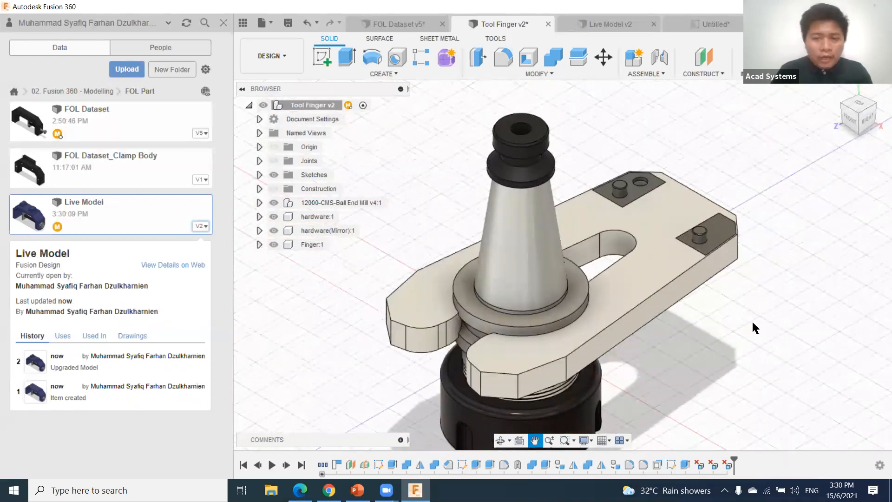
pyautogui.moveTo(753, 329); pyautogui.dragTo(741, 255, button='middle')
pyautogui.scroll(3, 739, 285)
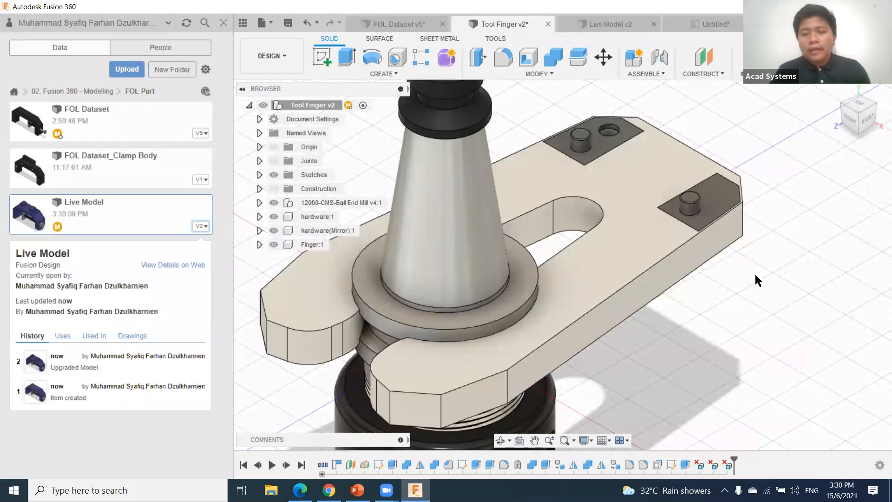
pyautogui.hotkey('ctrl', 'z')
pyautogui.hotkey('ctrl', 'z')
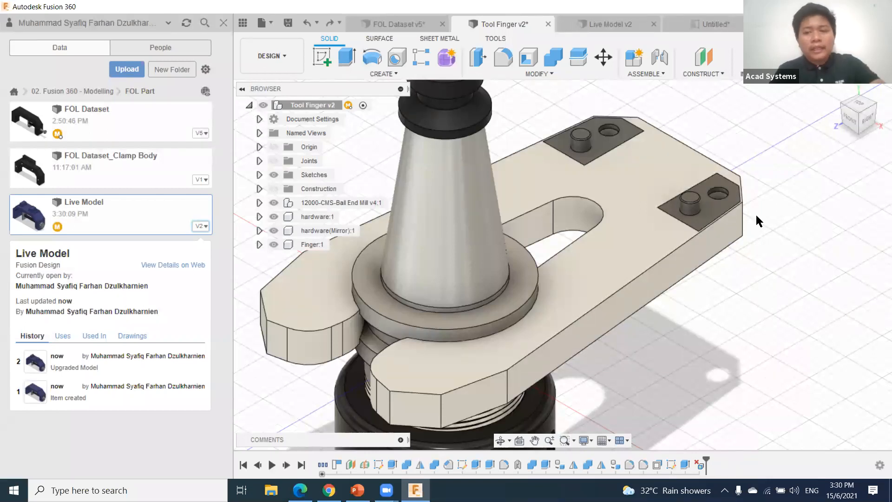
# Step: Select the top face of the mirrored hardware plate and open its editing options
pyautogui.scroll(-3, 756, 213)
pyautogui.scroll(3, 655, 214)
pyautogui.scroll(5, 660, 264)
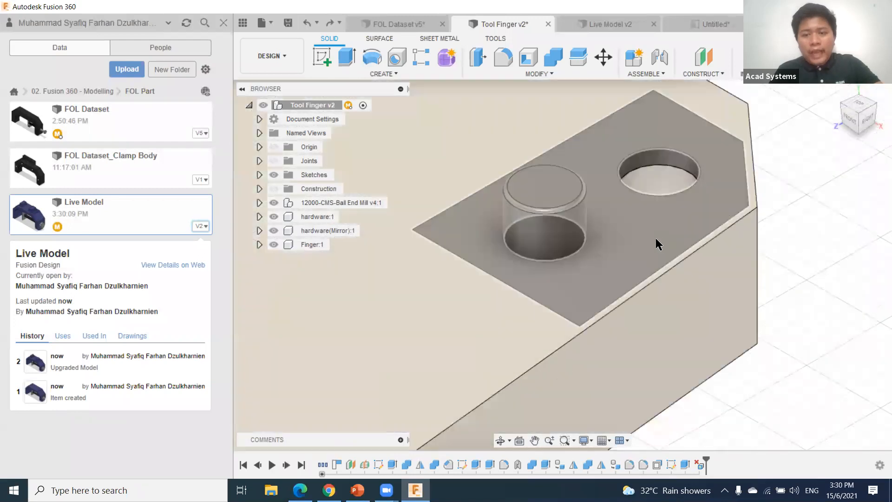
pyautogui.rightClick(650, 212)
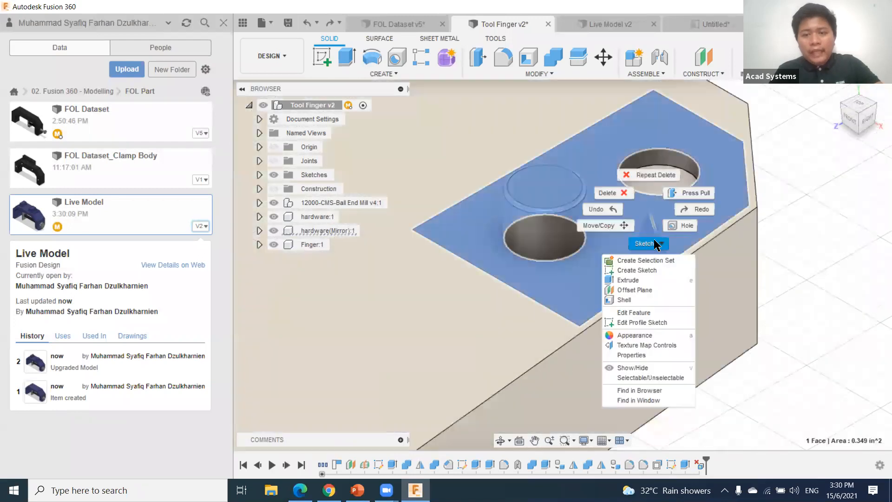